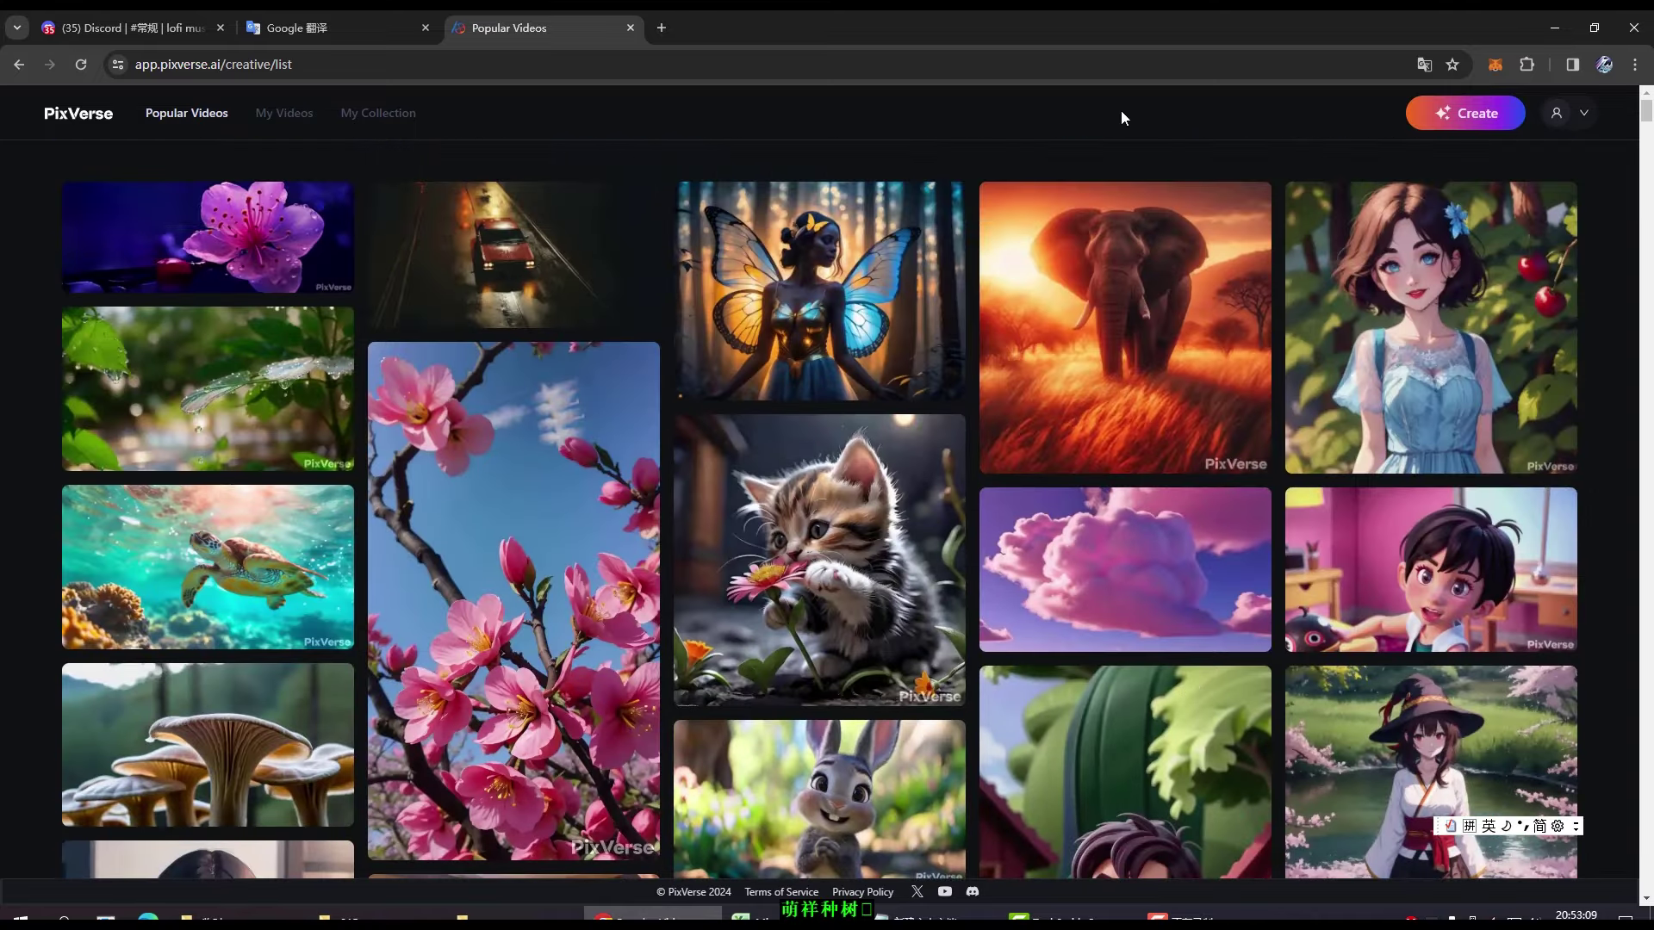
- Start creating a new video and switch from text to image-based generation
{"action": "left_click", "coordinate": [1476, 121]}
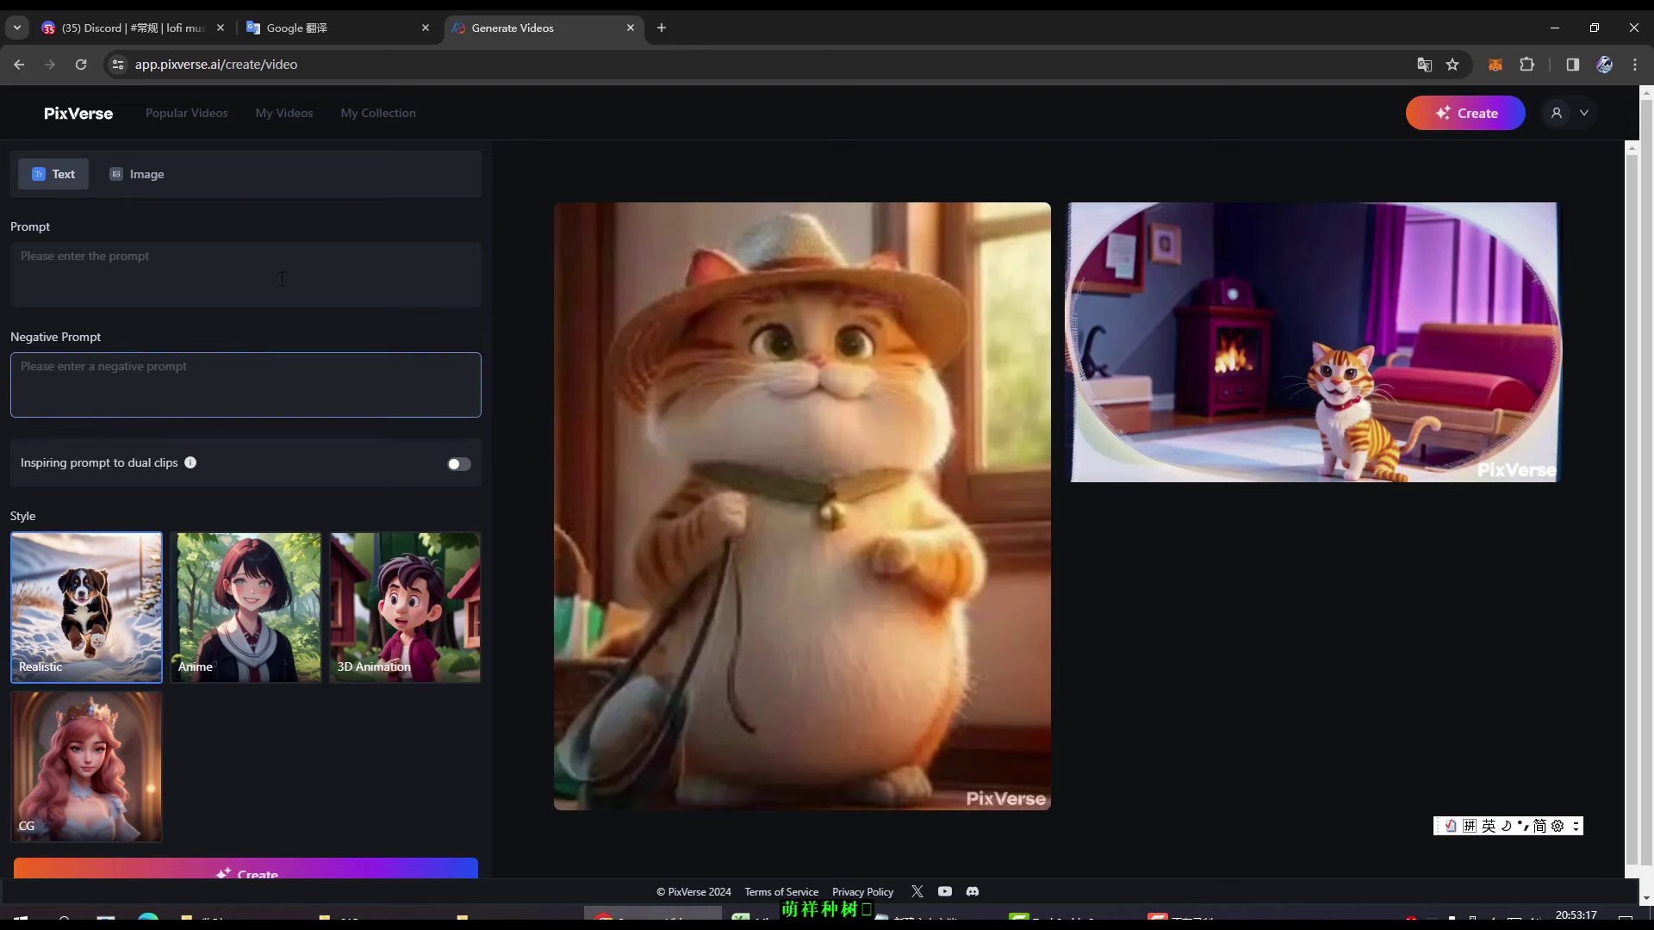
{"action": "left_click", "coordinate": [212, 259]}
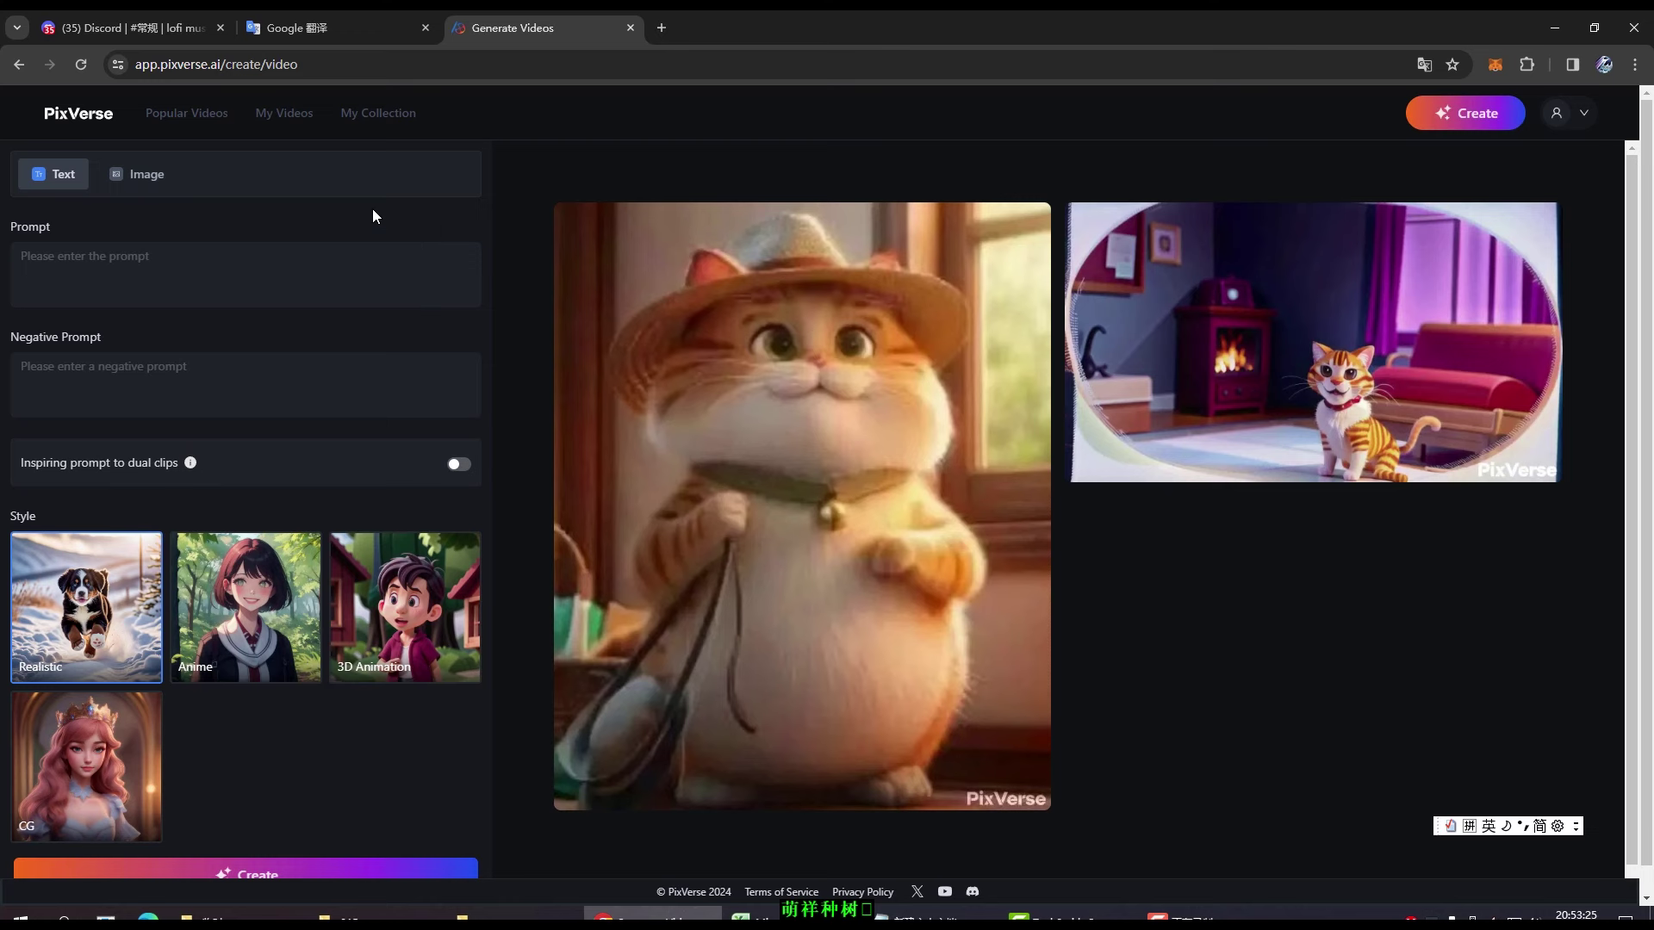
{"action": "left_click", "coordinate": [146, 177]}
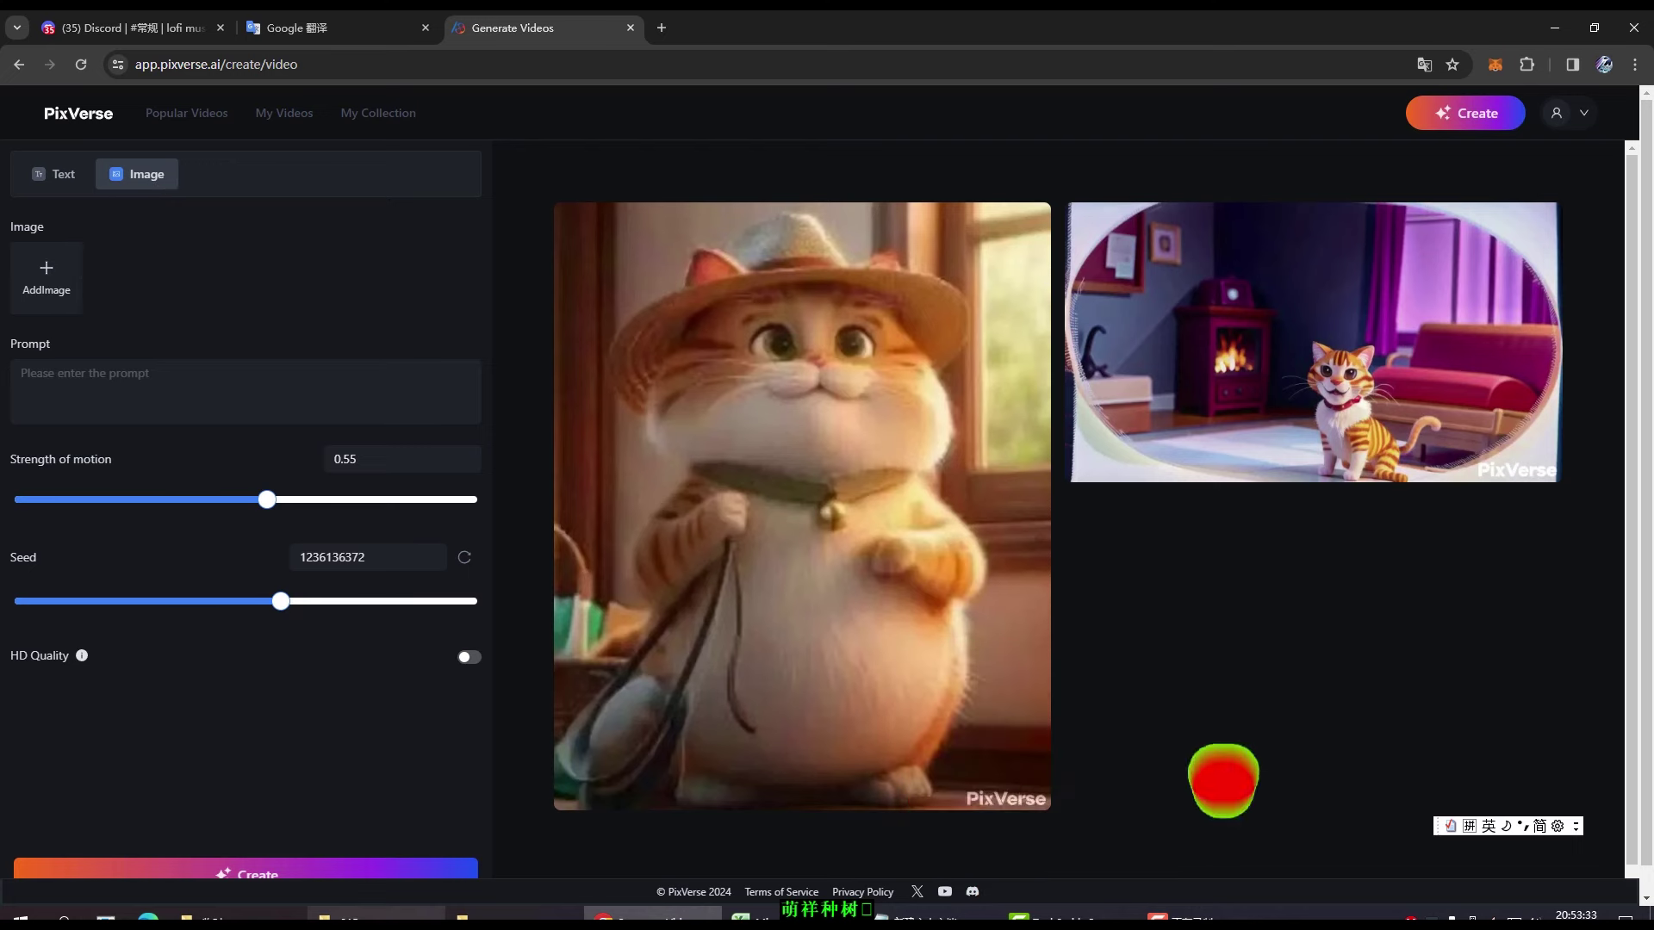
{"action": "left_click", "coordinate": [377, 913]}
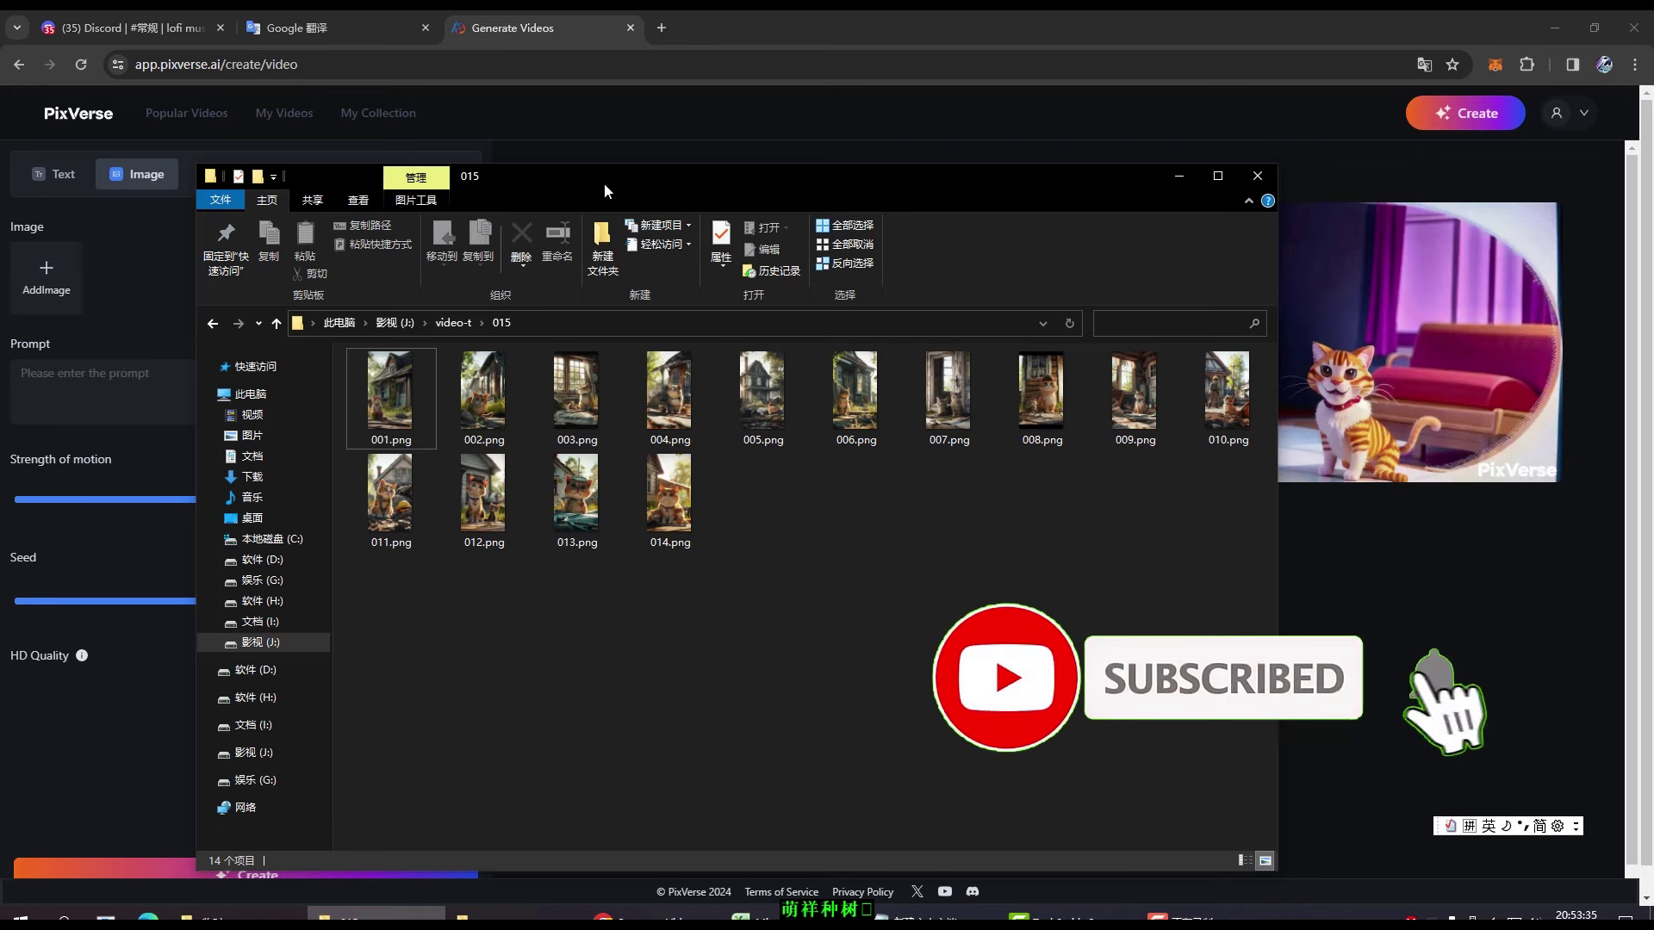
{"action": "left_click_drag", "start_coordinate": [603, 182], "coordinate": [780, 208]}
{"action": "left_click_drag", "start_coordinate": [576, 424], "coordinate": [48, 308]}
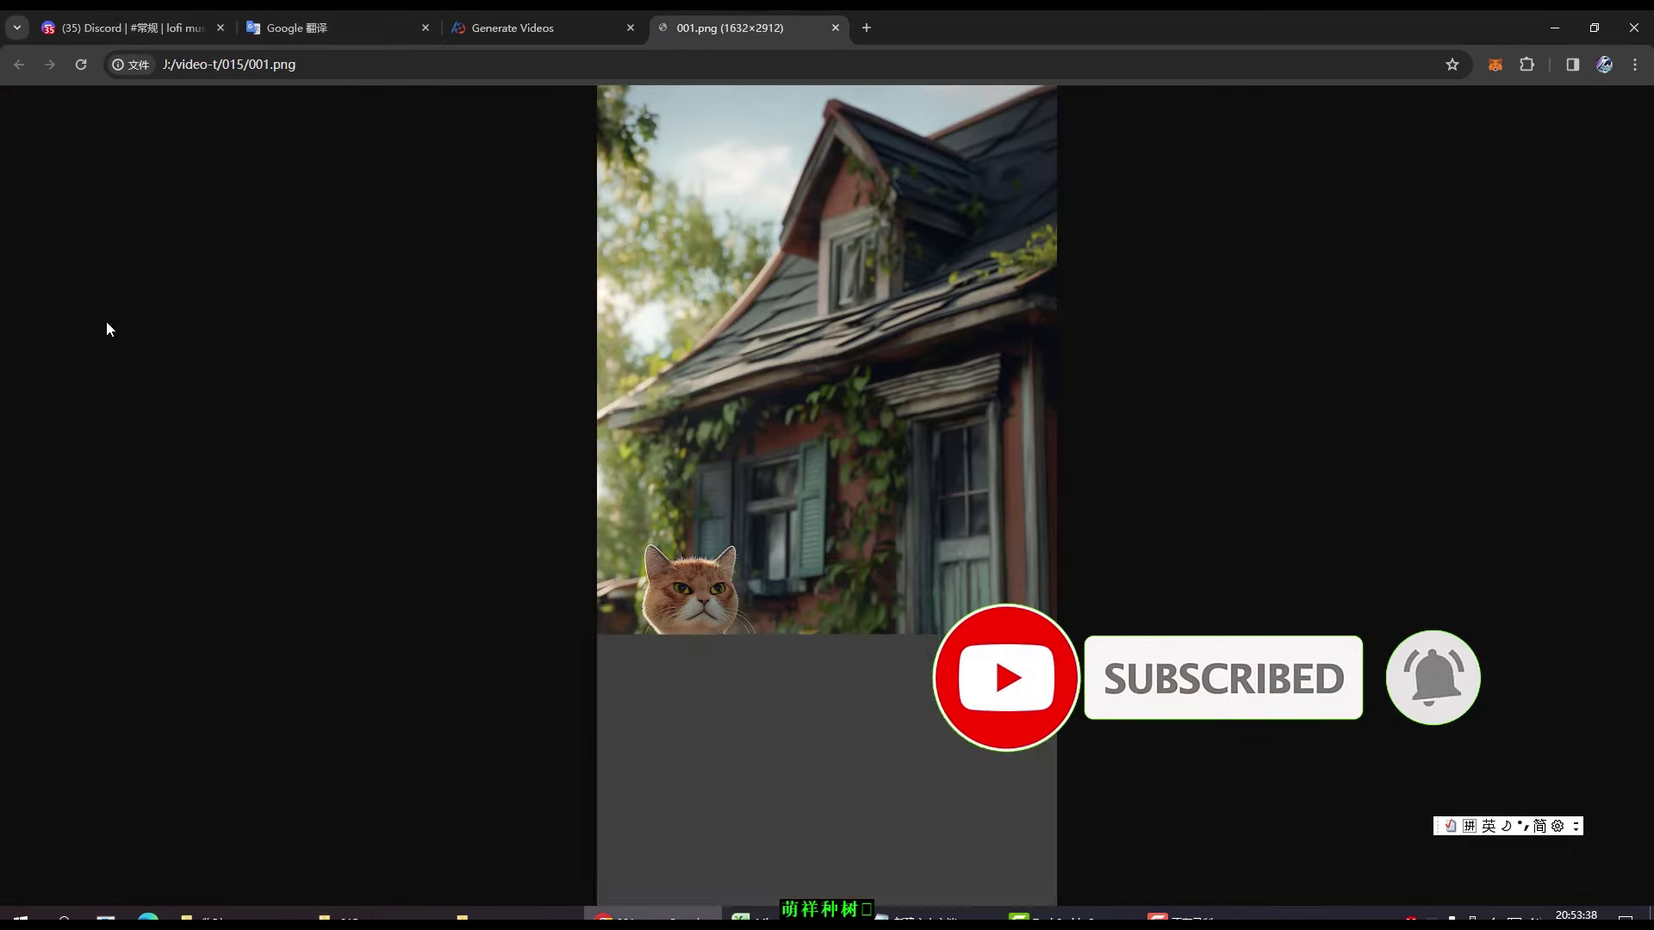
{"action": "left_click", "coordinate": [834, 28]}
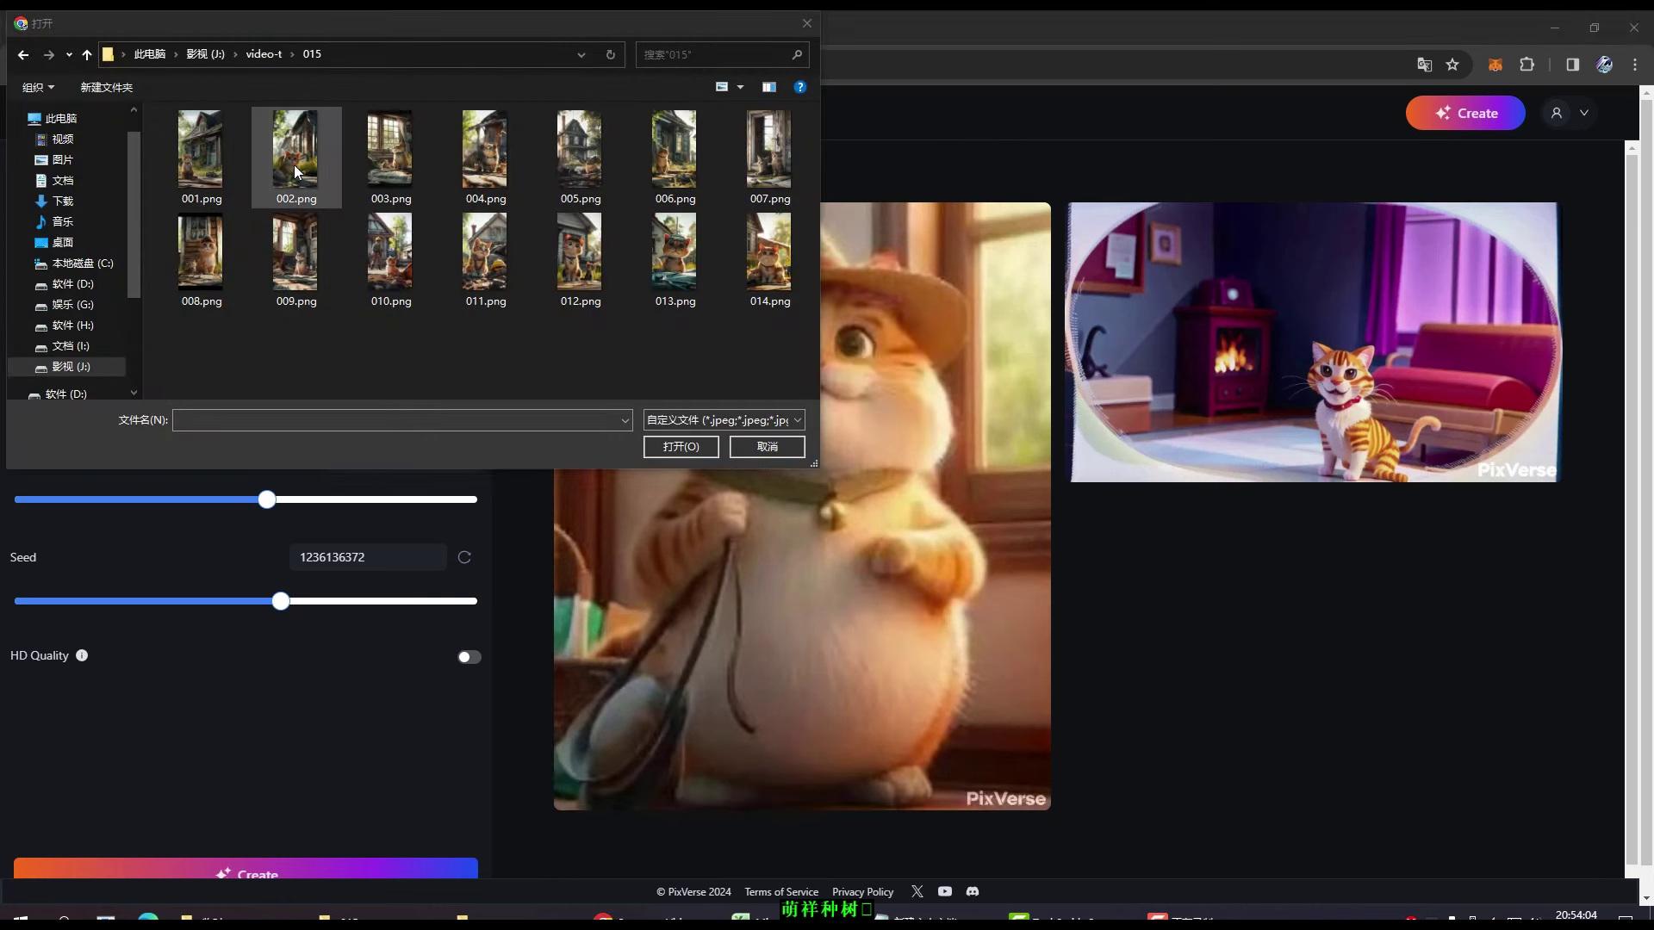
- Add 001.png from the 015 folder as the source image and generate its video without a prompt
{"action": "double_click", "coordinate": [210, 151]}
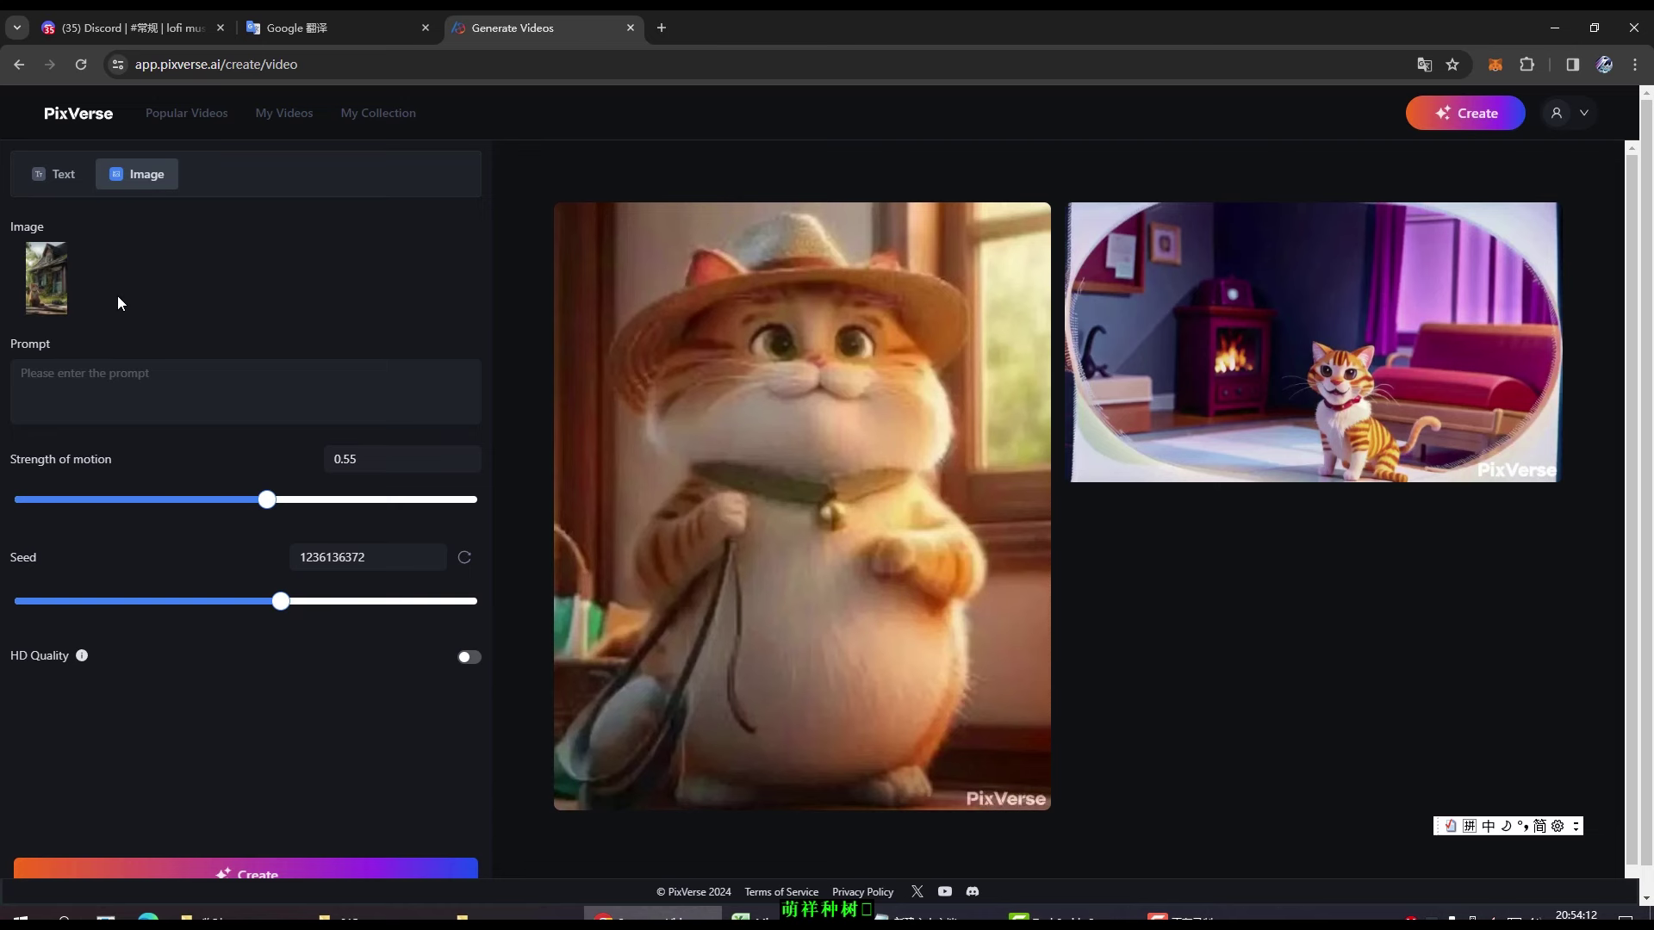
{"action": "scroll", "coordinate": [301, 663], "scroll_direction": "down", "scroll_amount": 1}
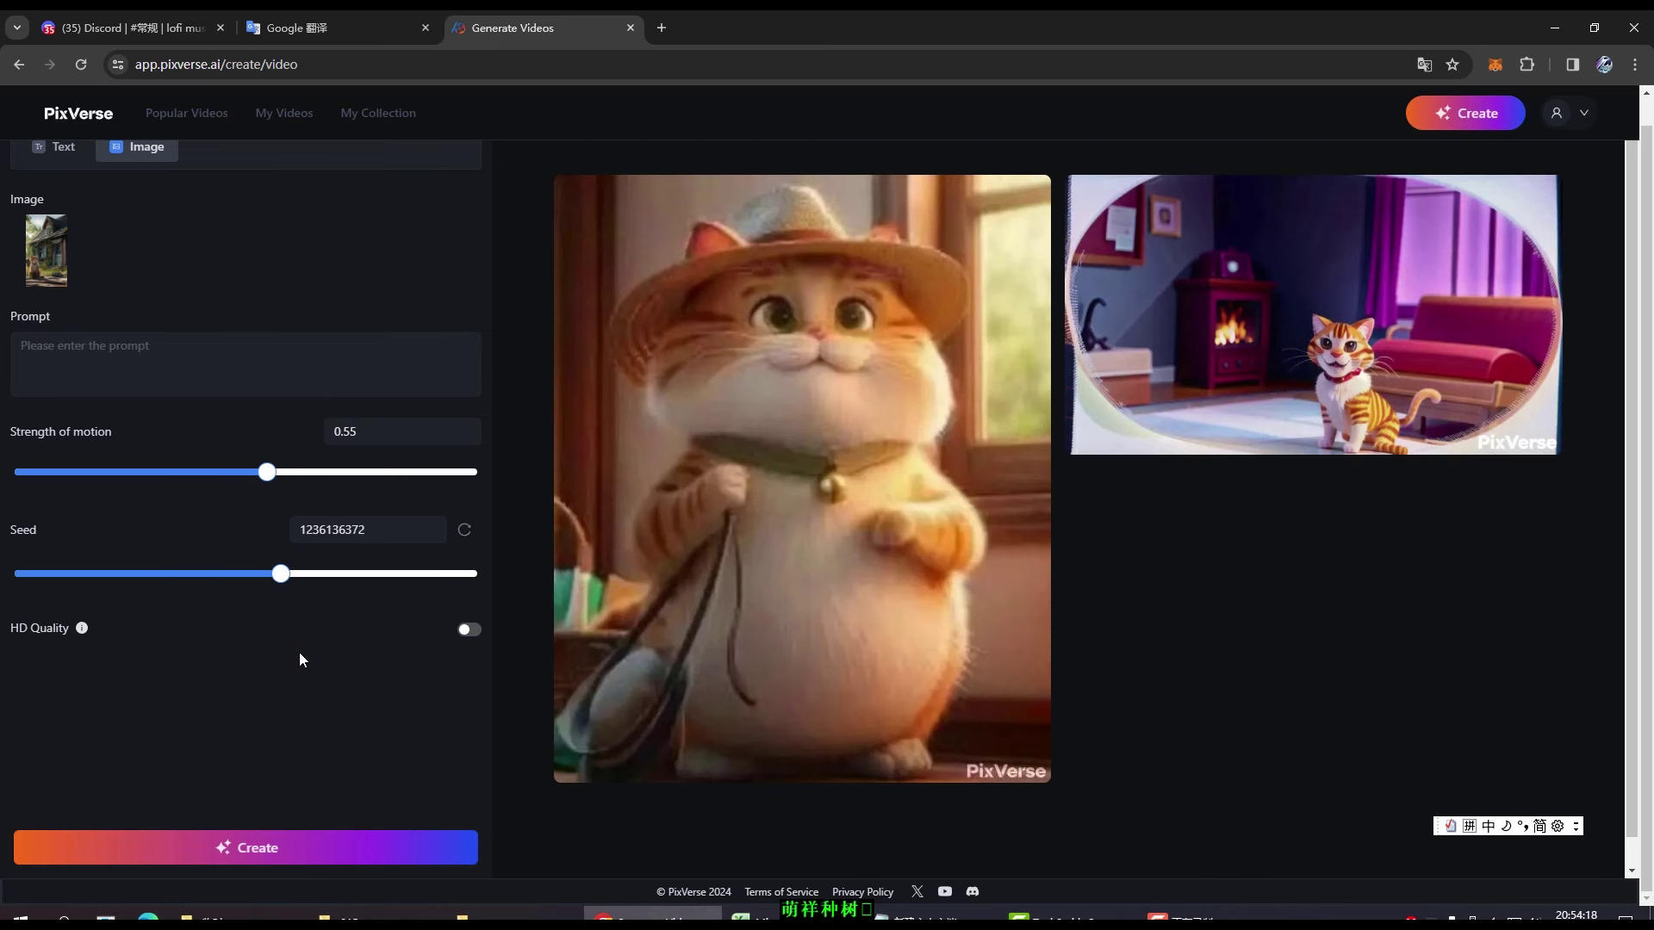
{"action": "scroll", "coordinate": [300, 659], "scroll_direction": "up", "scroll_amount": 1}
{"action": "scroll", "coordinate": [350, 720], "scroll_direction": "down", "scroll_amount": 1}
{"action": "mouse_move", "coordinate": [267, 481]}
{"action": "left_click", "coordinate": [249, 851]}
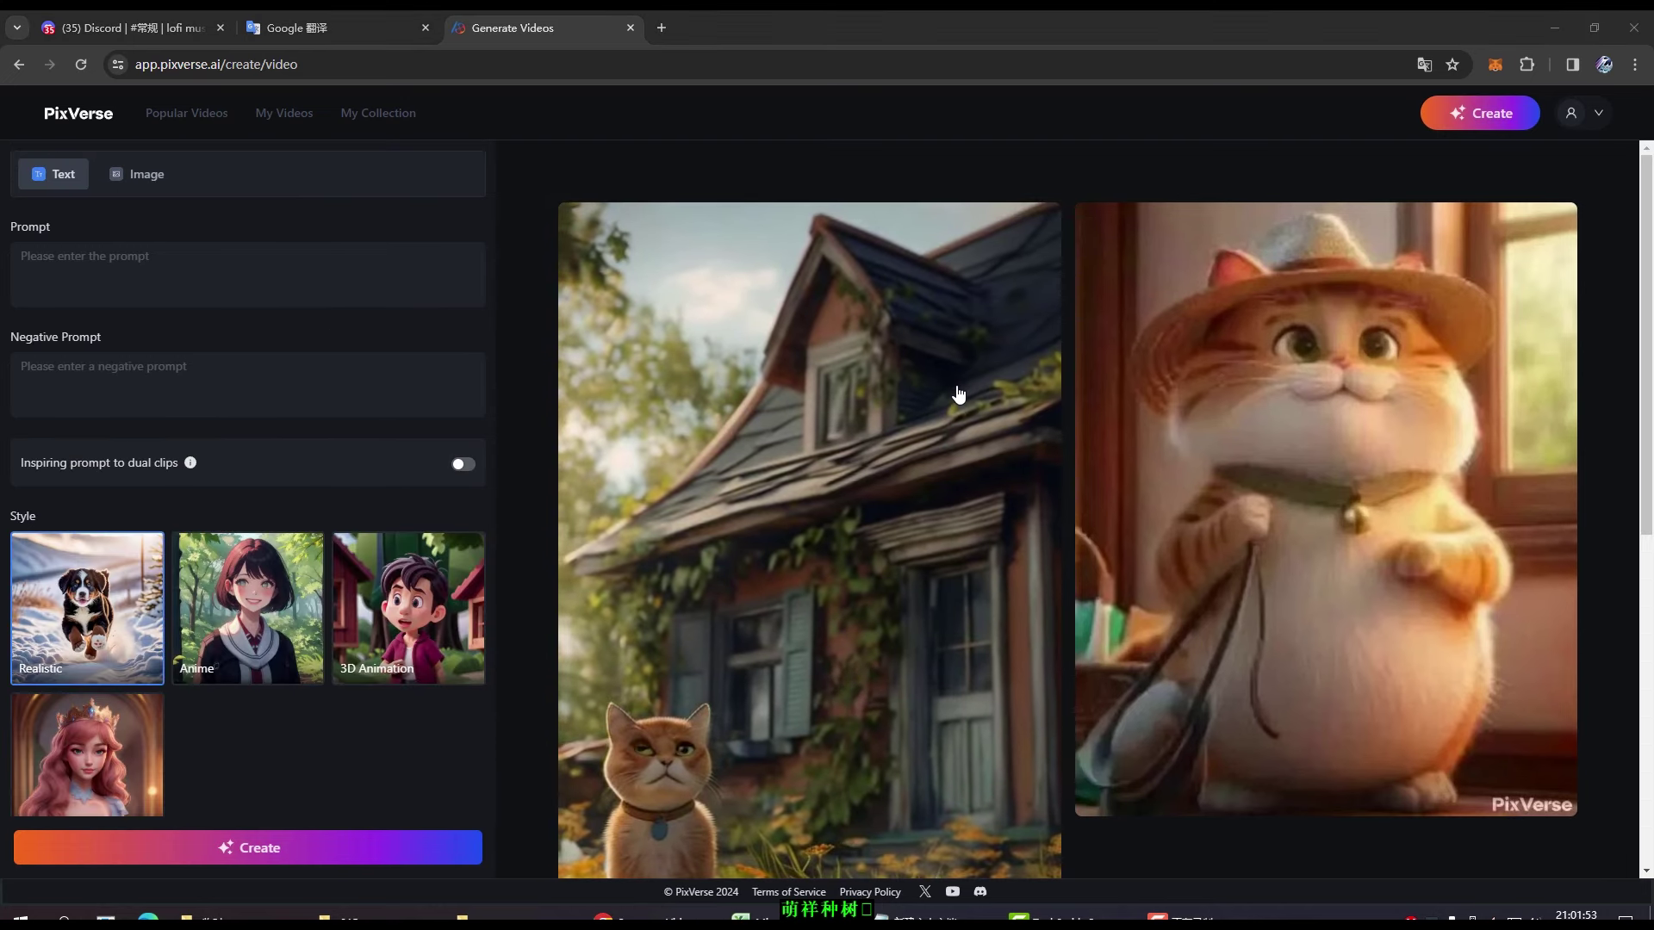
- Open the generated video of the cat beside the house and download it as 001 into the 015 folder
{"action": "scroll", "coordinate": [958, 393], "scroll_direction": "down", "scroll_amount": 2}
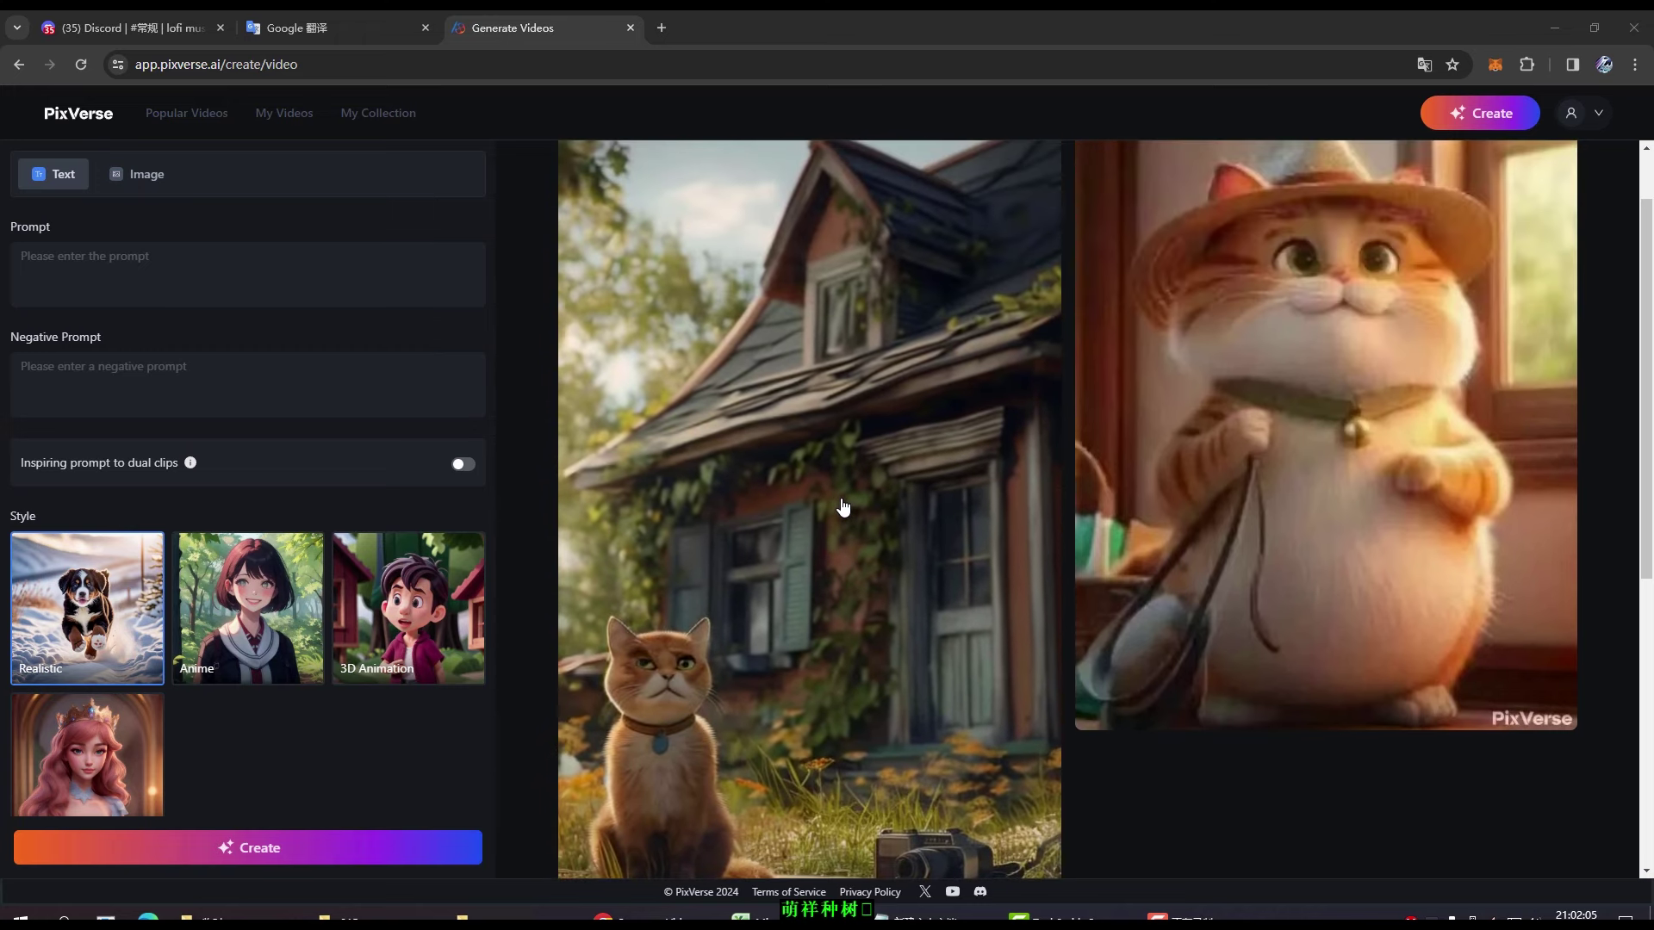
{"action": "left_click", "coordinate": [832, 504]}
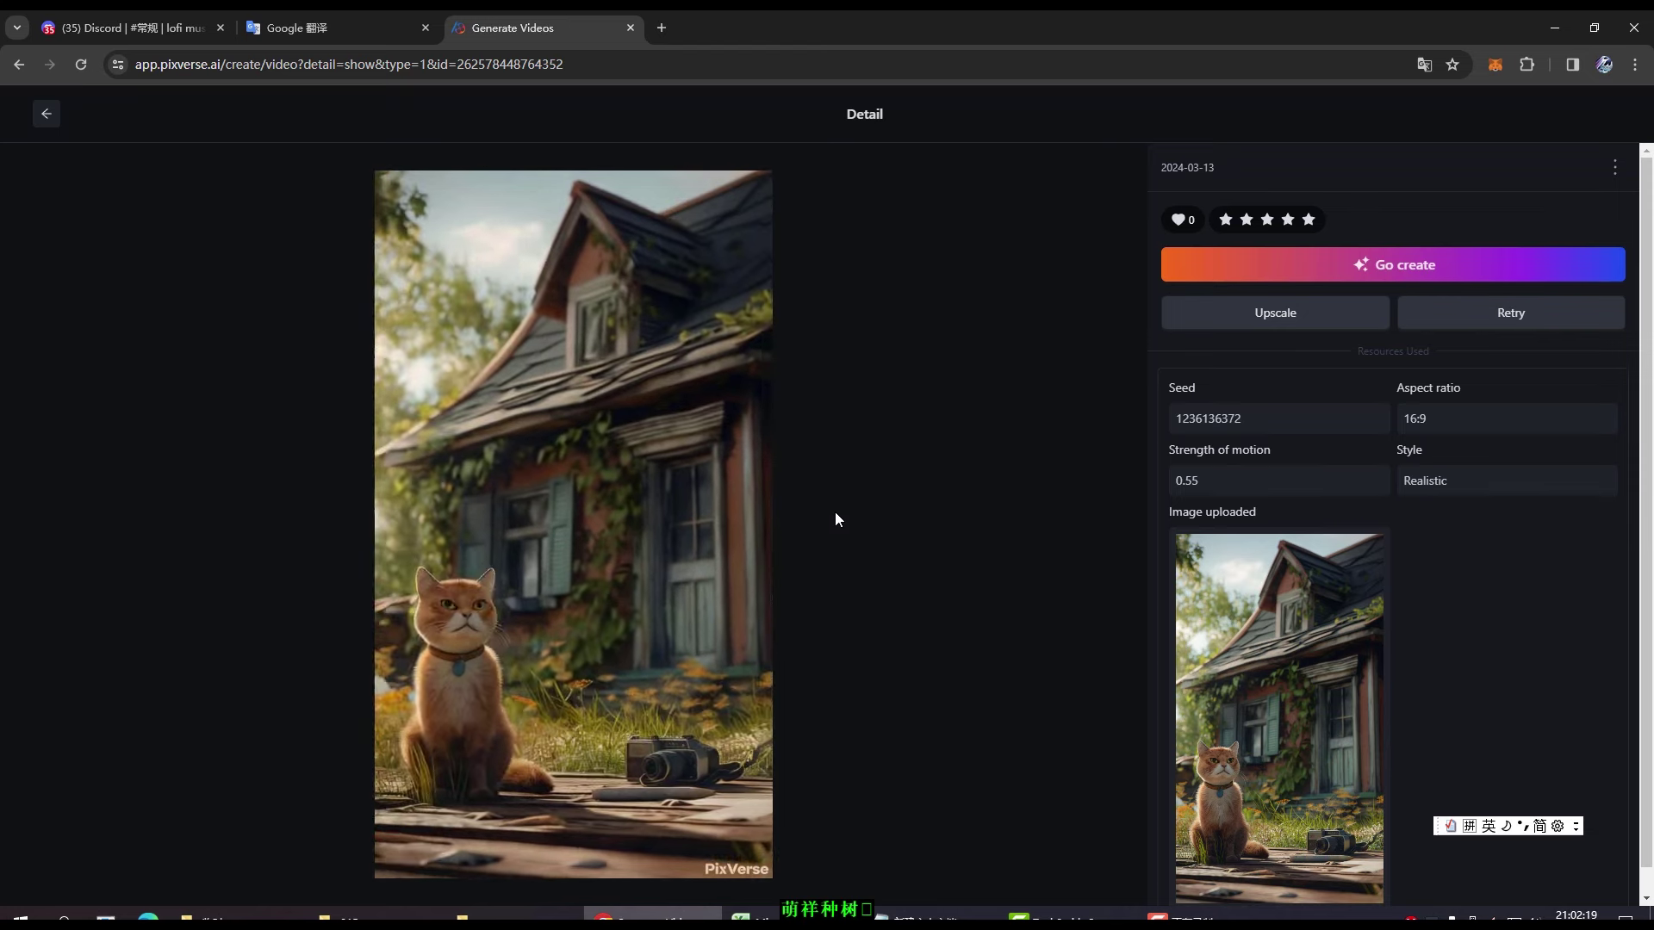
{"action": "mouse_move", "coordinate": [757, 609]}
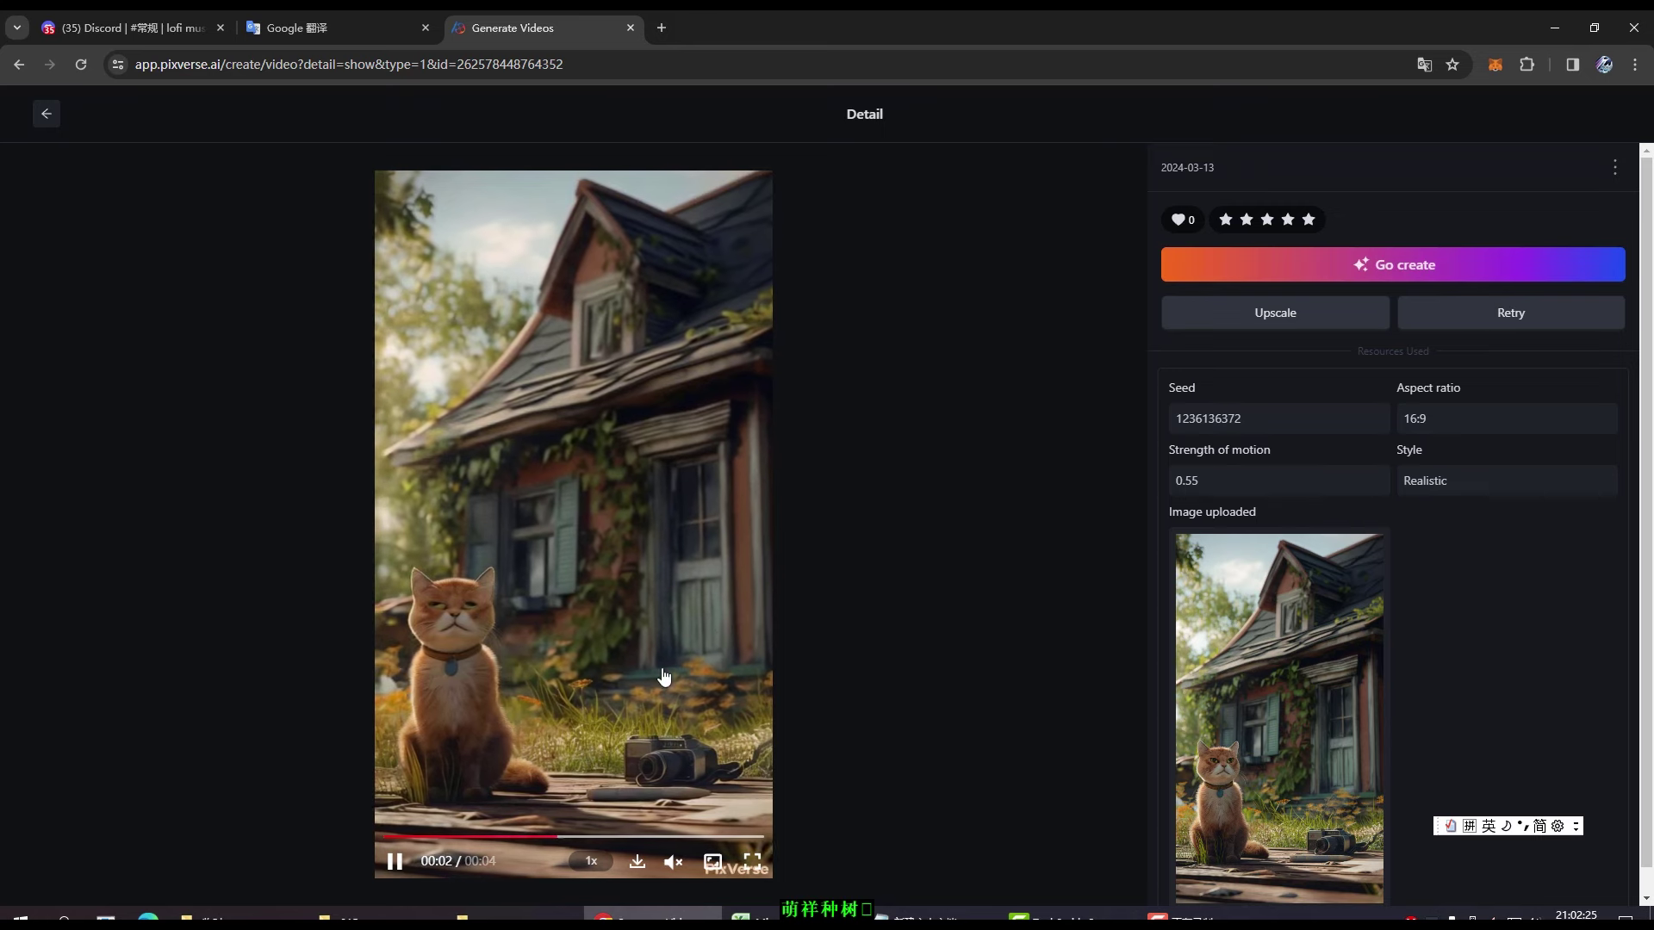
{"action": "mouse_move", "coordinate": [618, 862]}
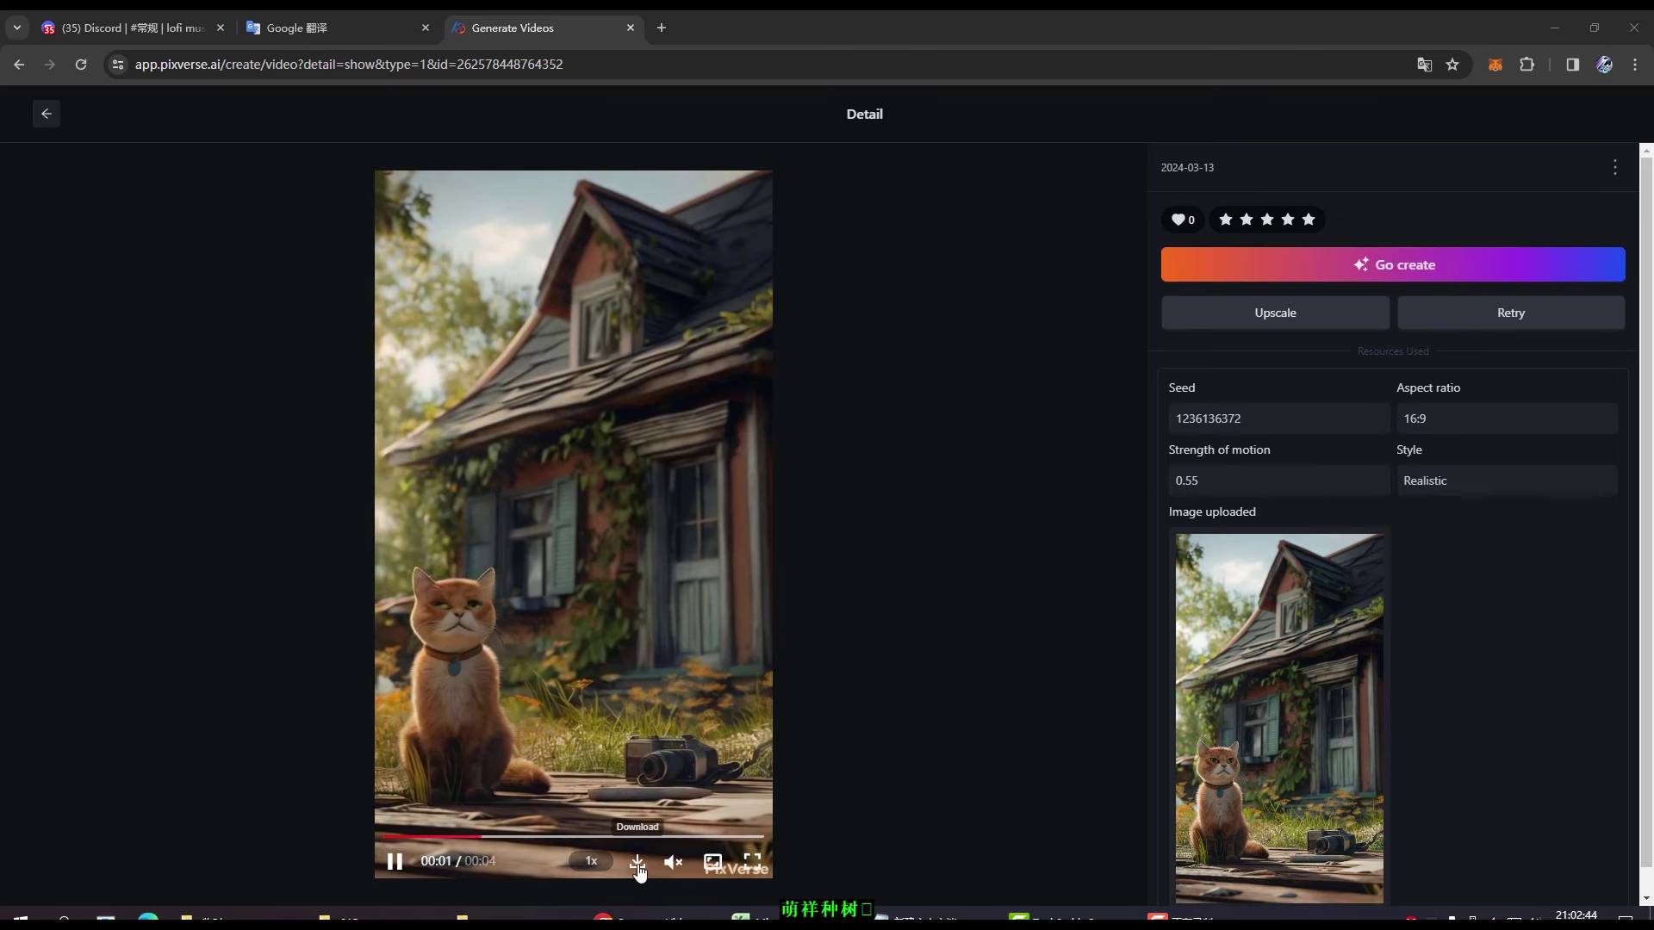
{"action": "left_click", "coordinate": [638, 863]}
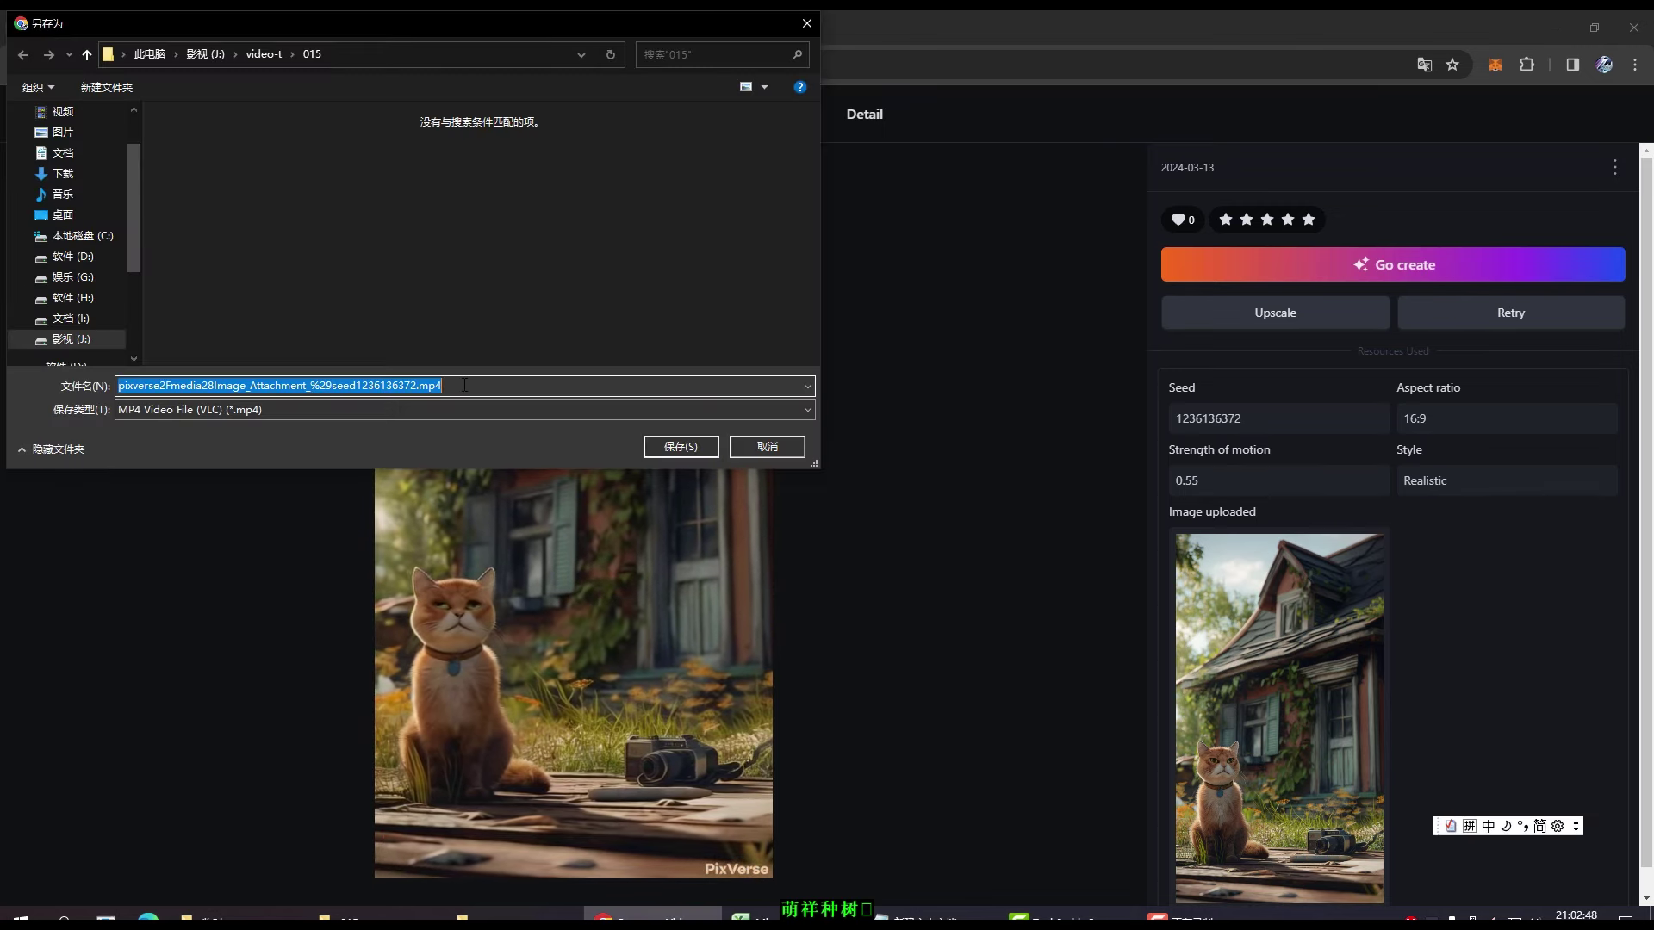
{"action": "type", "text": "001"}
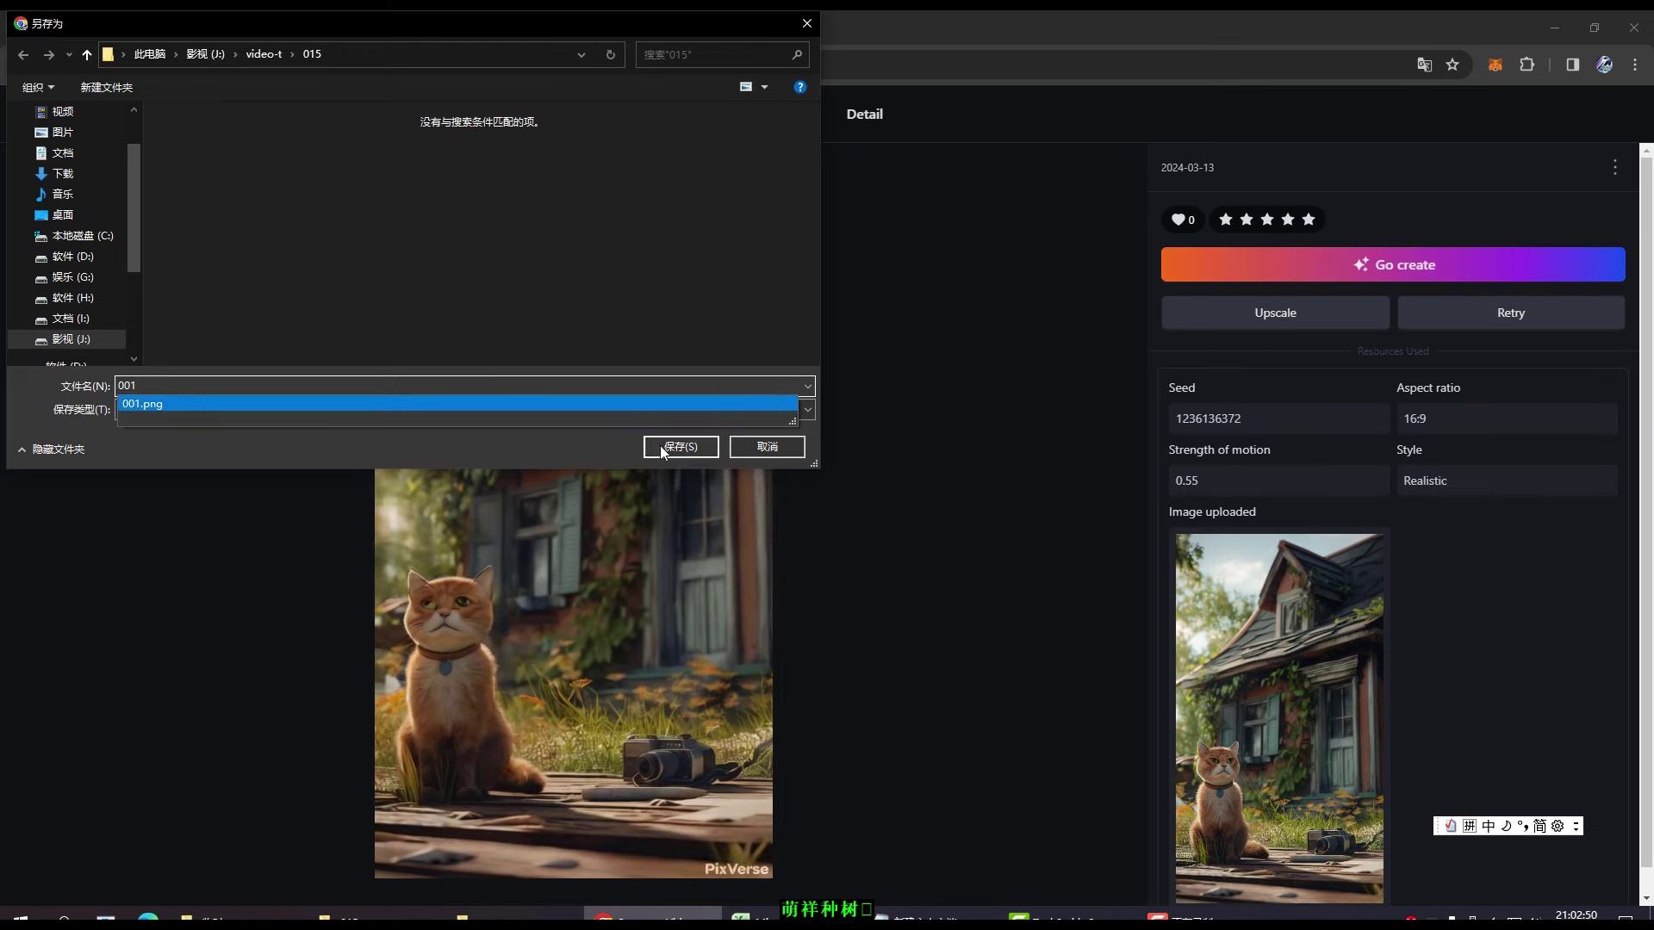
{"action": "left_click", "coordinate": [663, 447]}
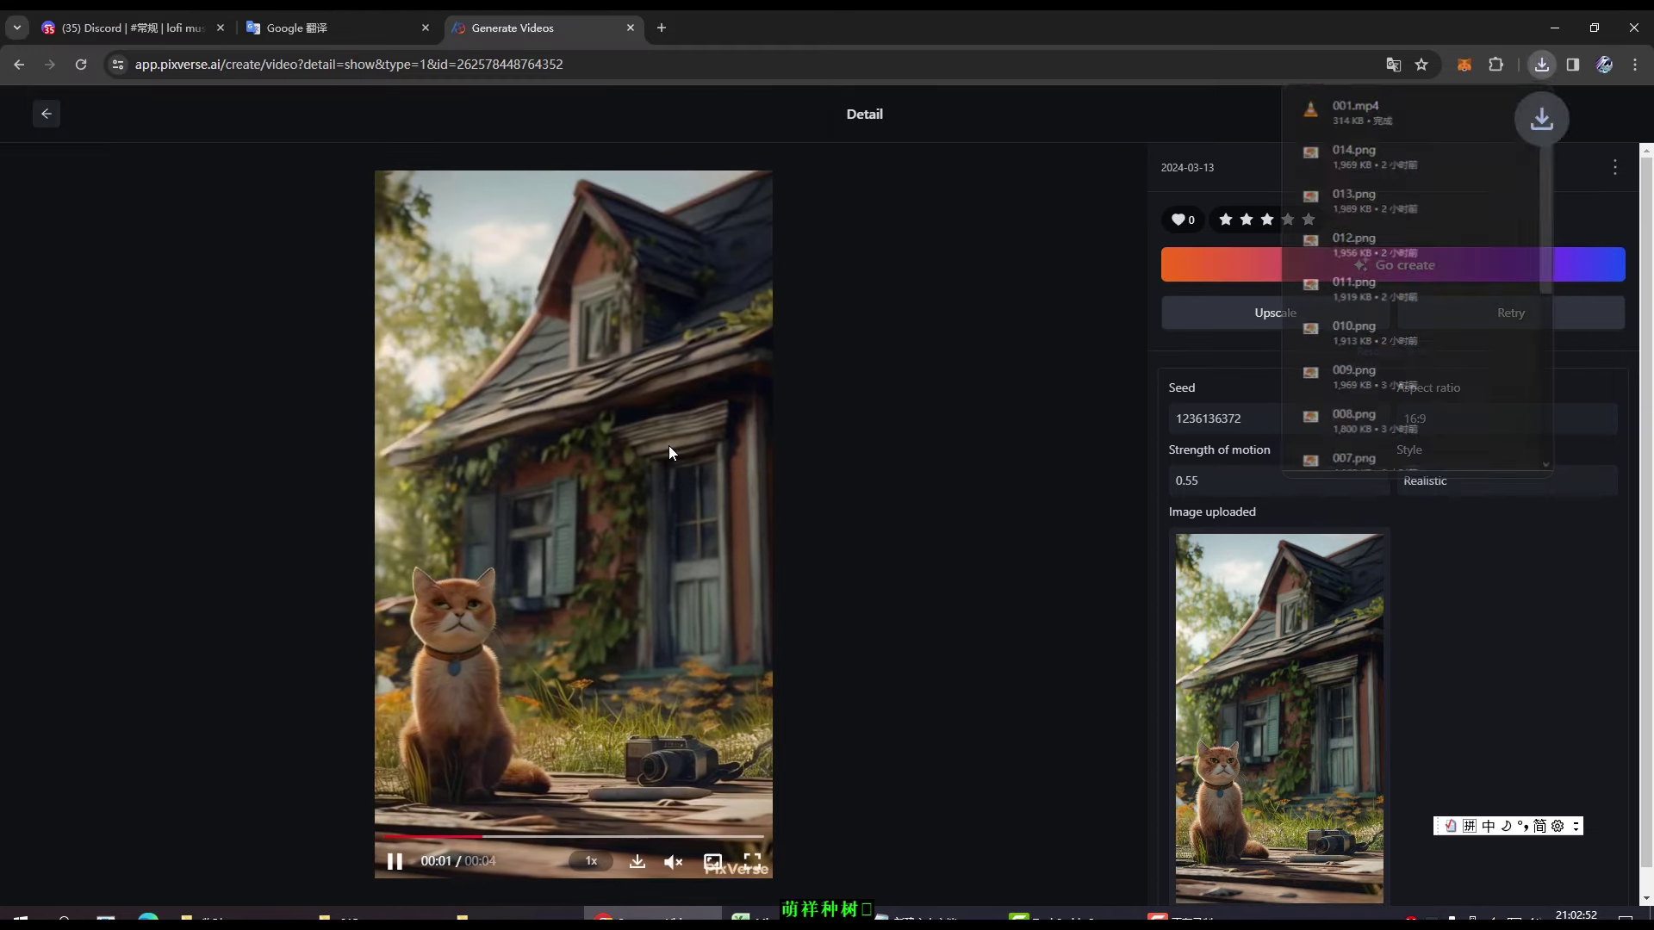
- Return to the creation page, select the 3D Animation style and switch to image-based generation
{"action": "left_click", "coordinate": [46, 113]}
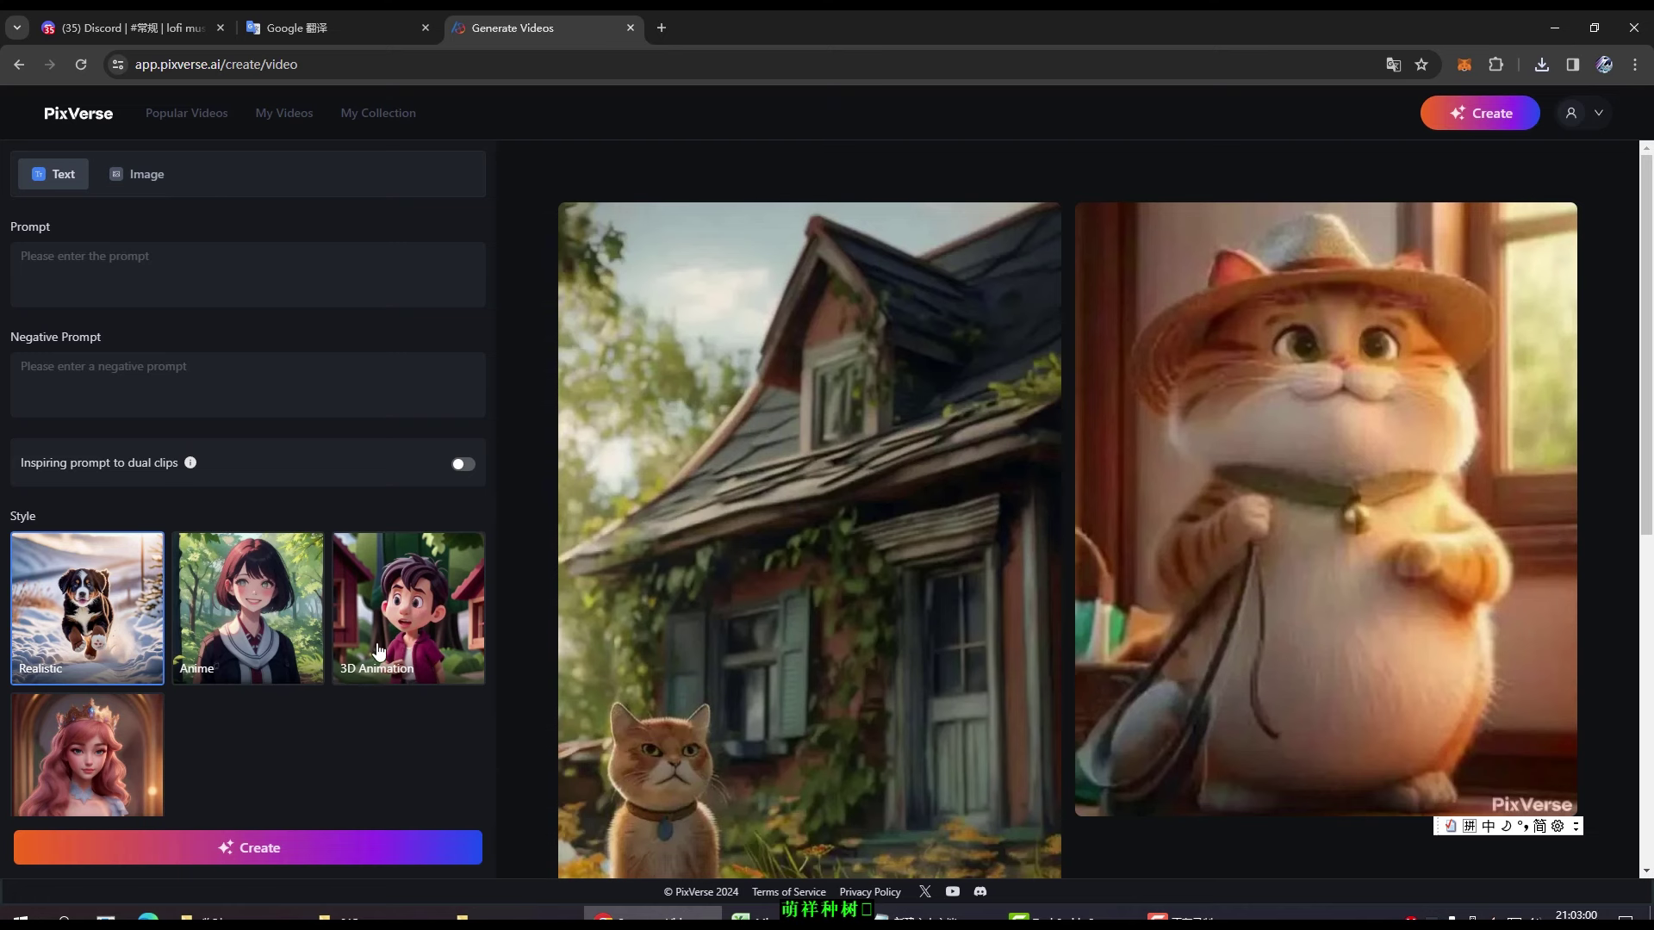
{"action": "left_click", "coordinate": [414, 627]}
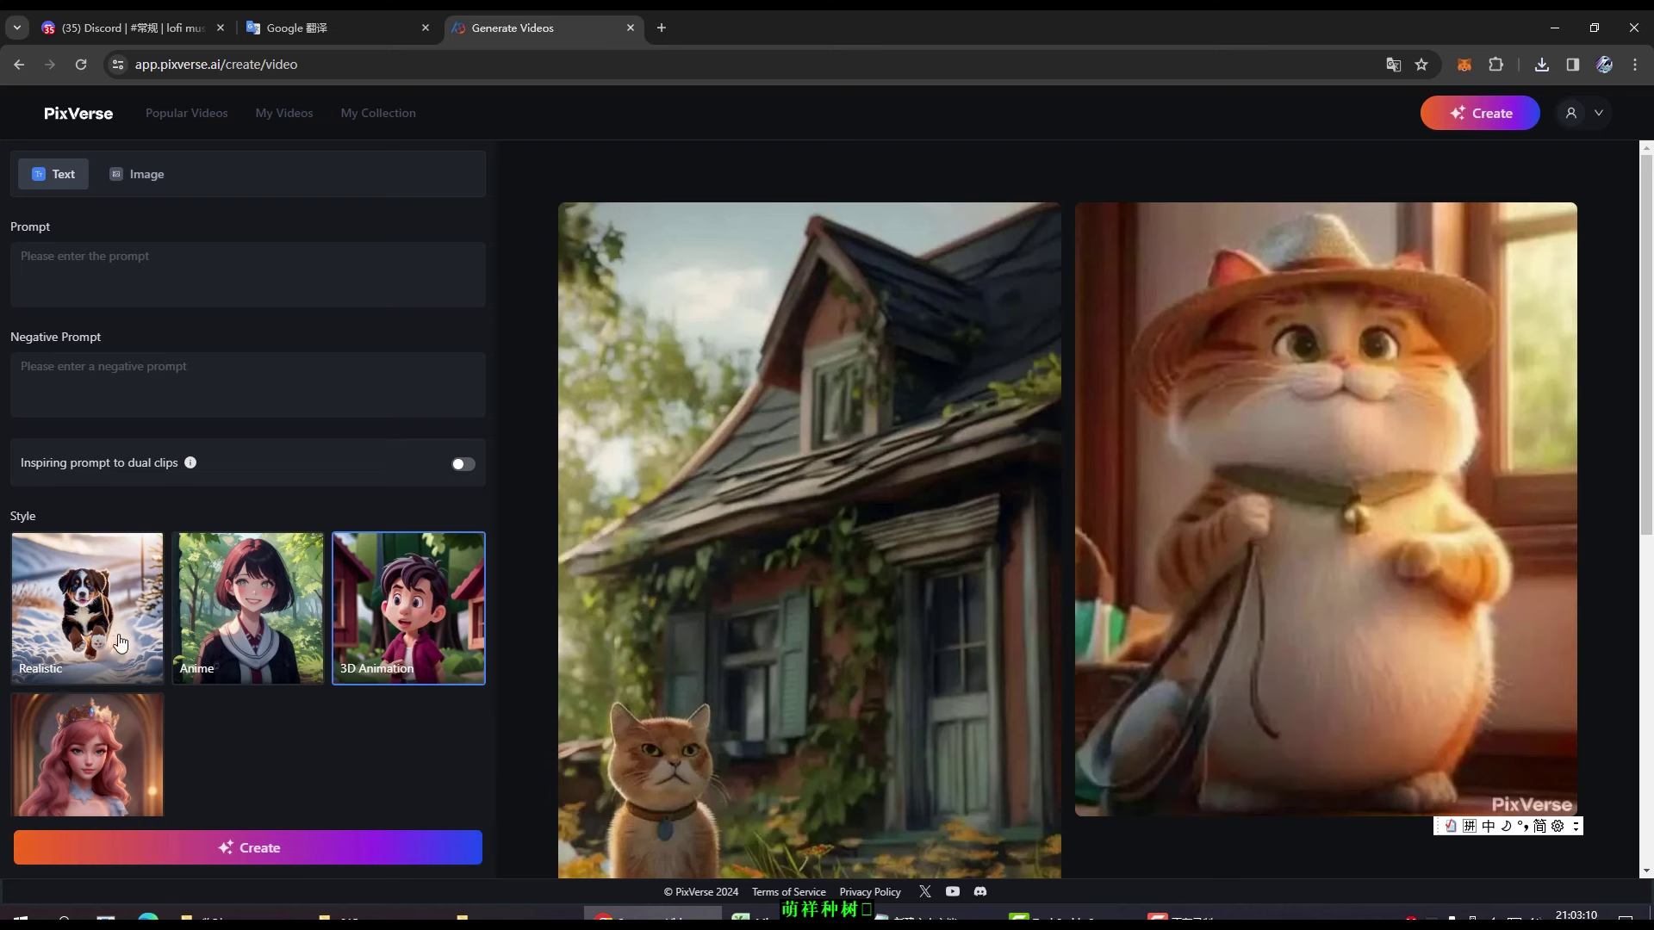
{"action": "left_click", "coordinate": [150, 180]}
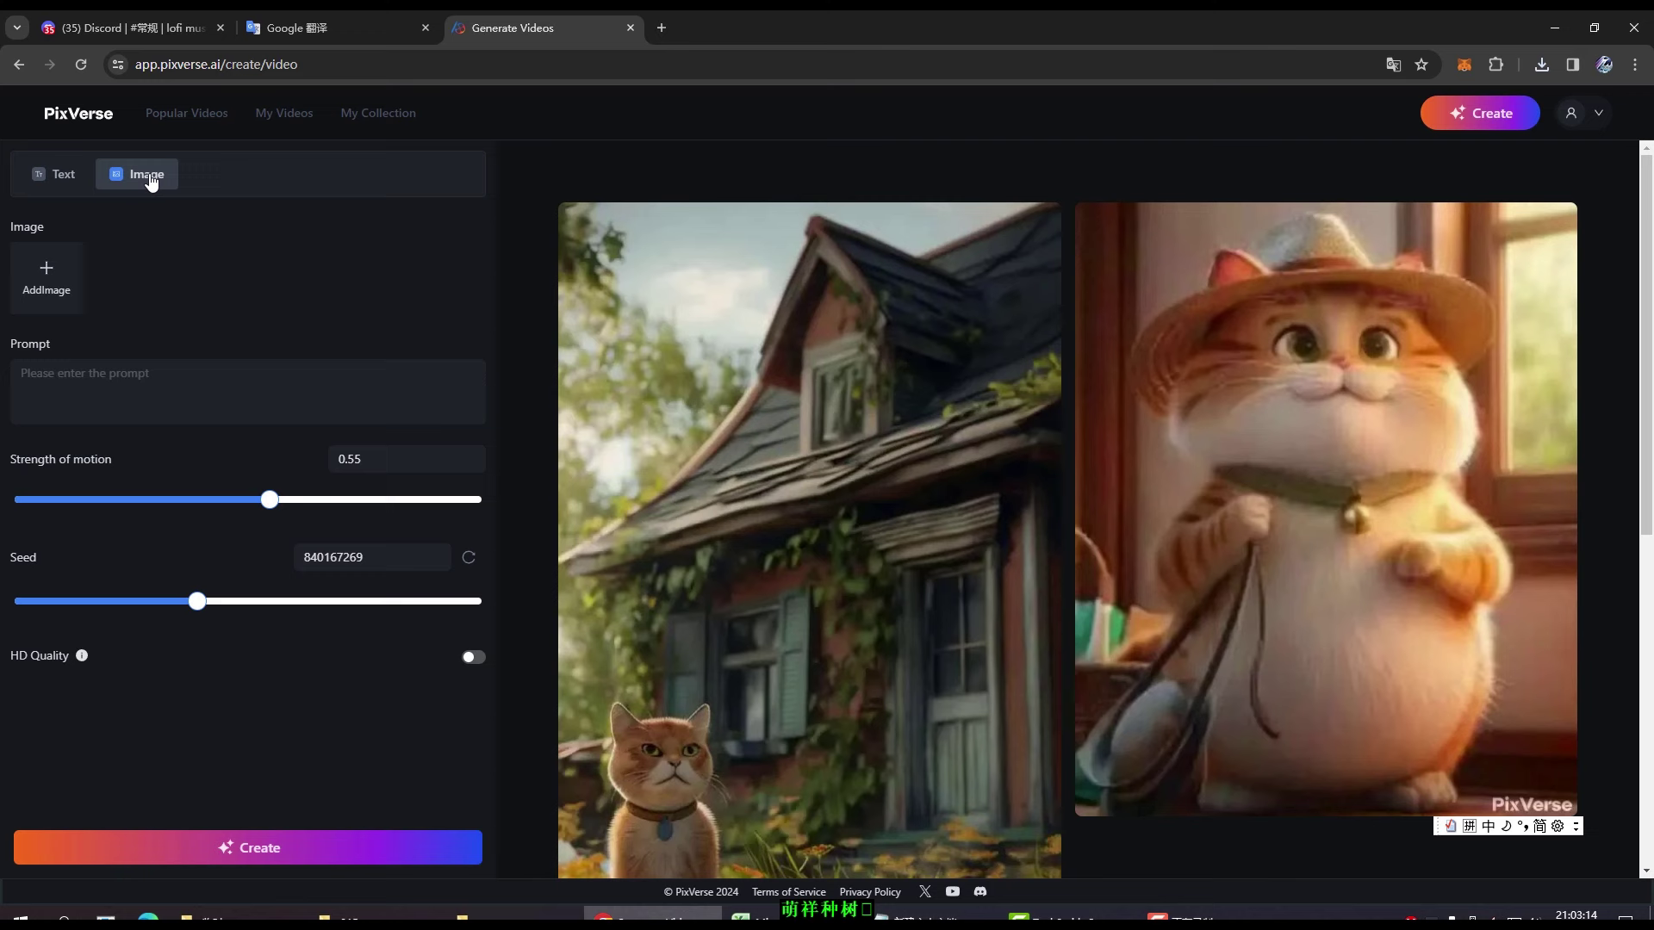
- Add 002.png from the 015 folder as the source image and generate its video
{"action": "left_click", "coordinate": [48, 268]}
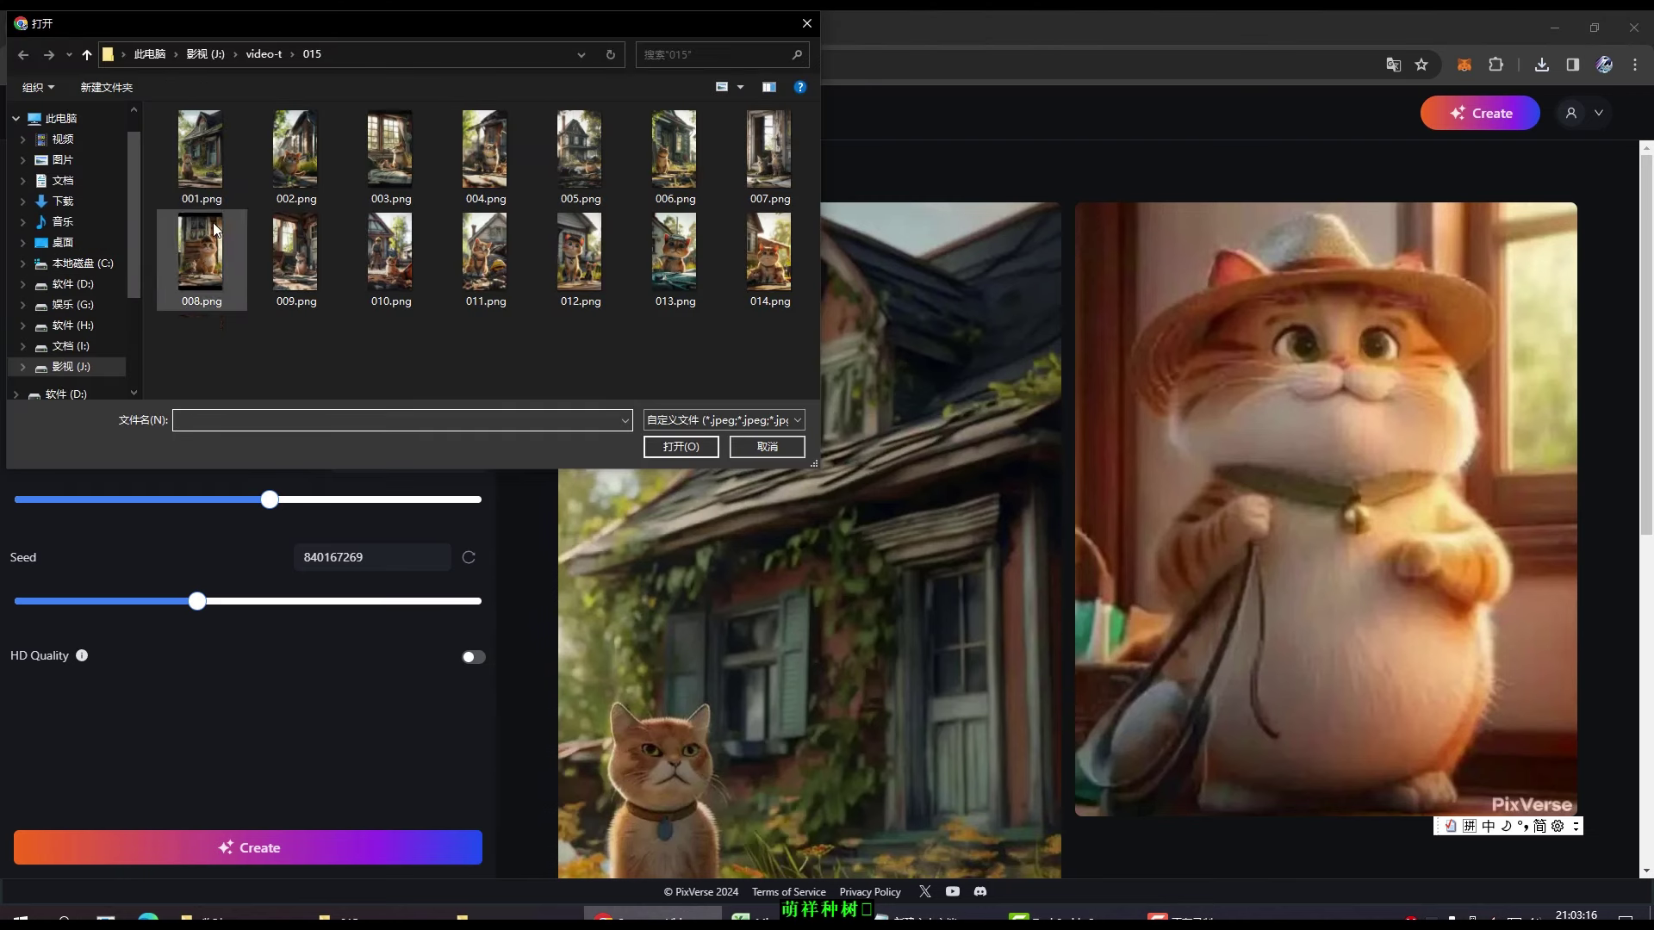
{"action": "double_click", "coordinate": [288, 162]}
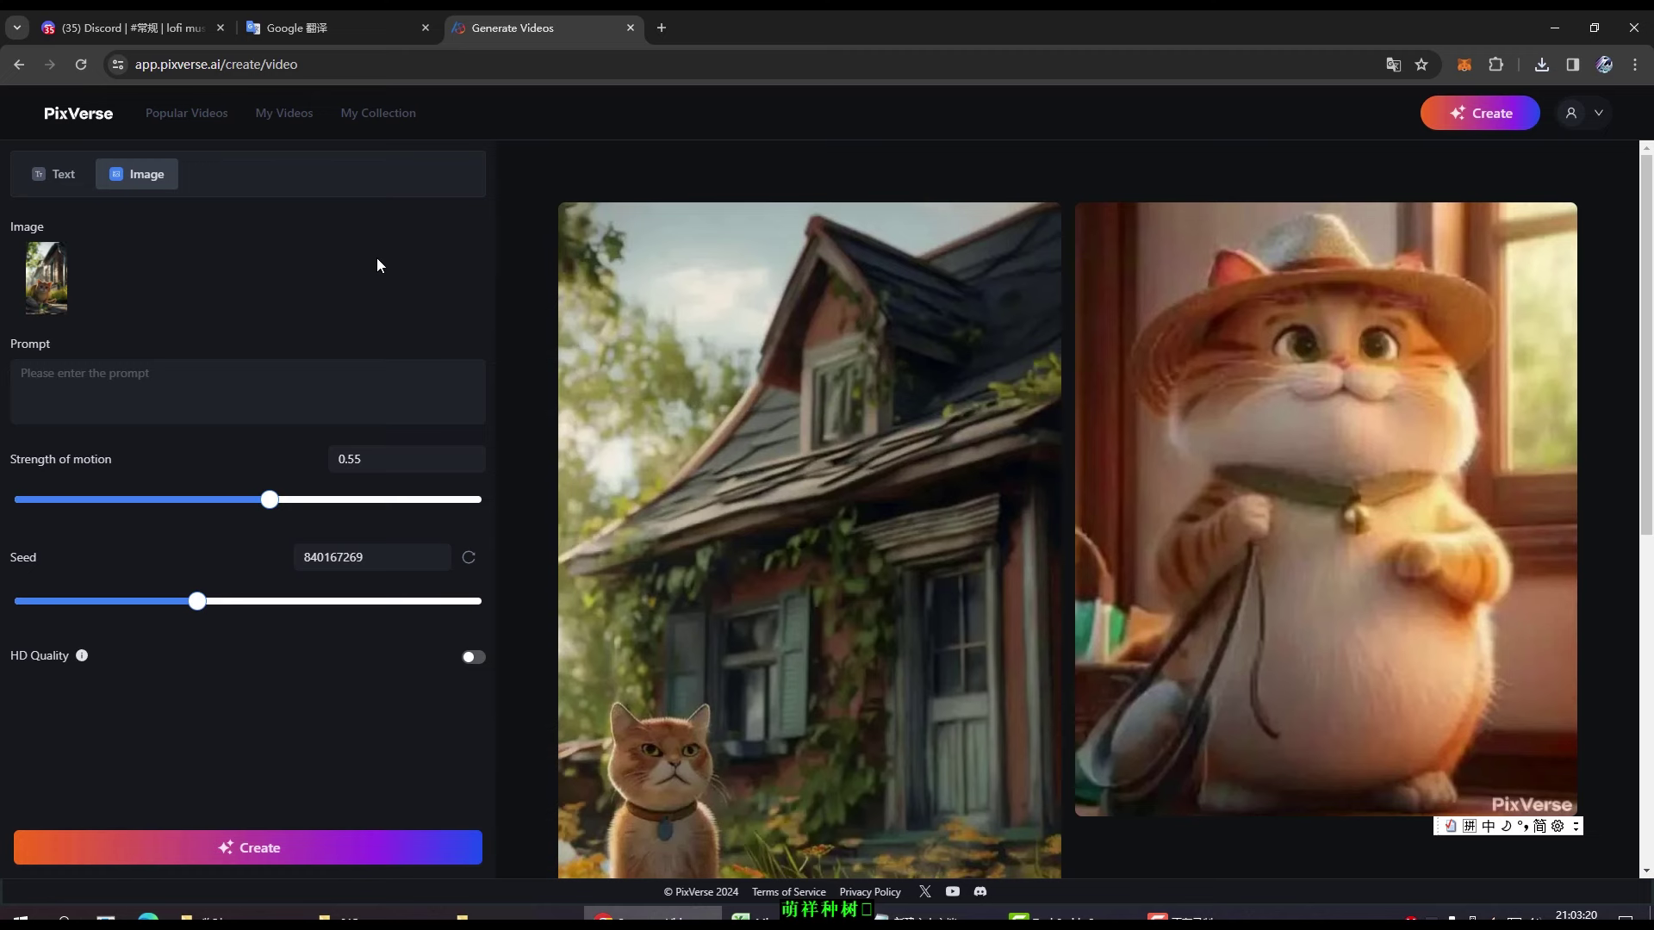
{"action": "left_click", "coordinate": [248, 851]}
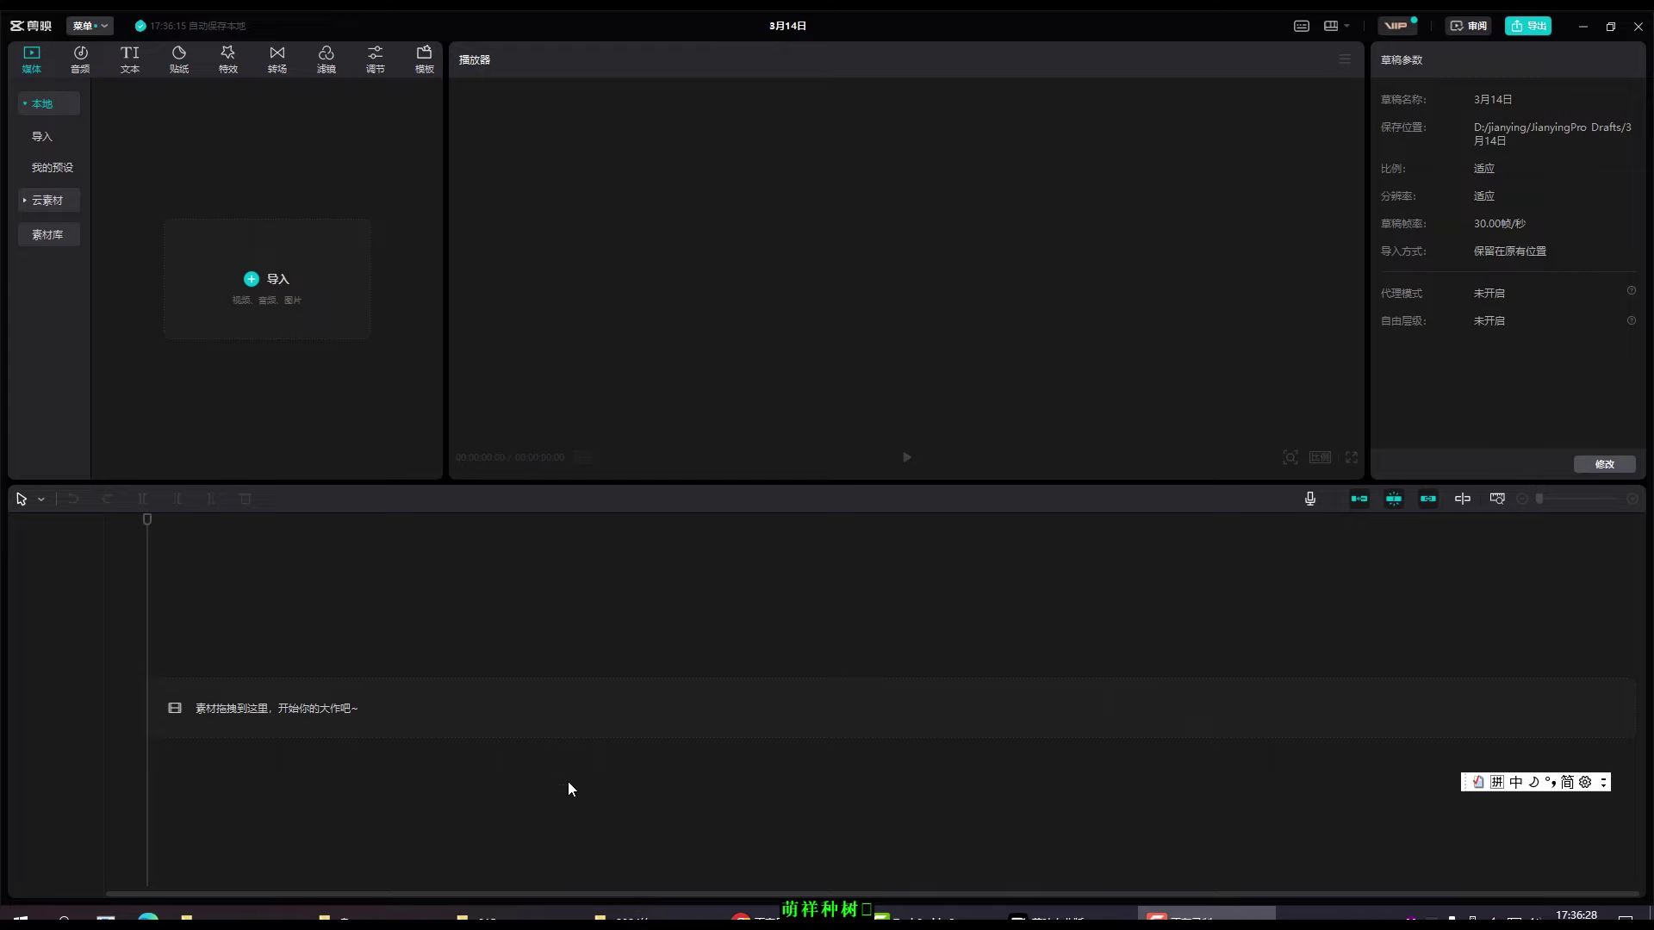
- In Jianying, import the video clips 001.mp4 to 014.mp4 from the 015 folder into the project media
{"action": "left_click", "coordinate": [551, 913]}
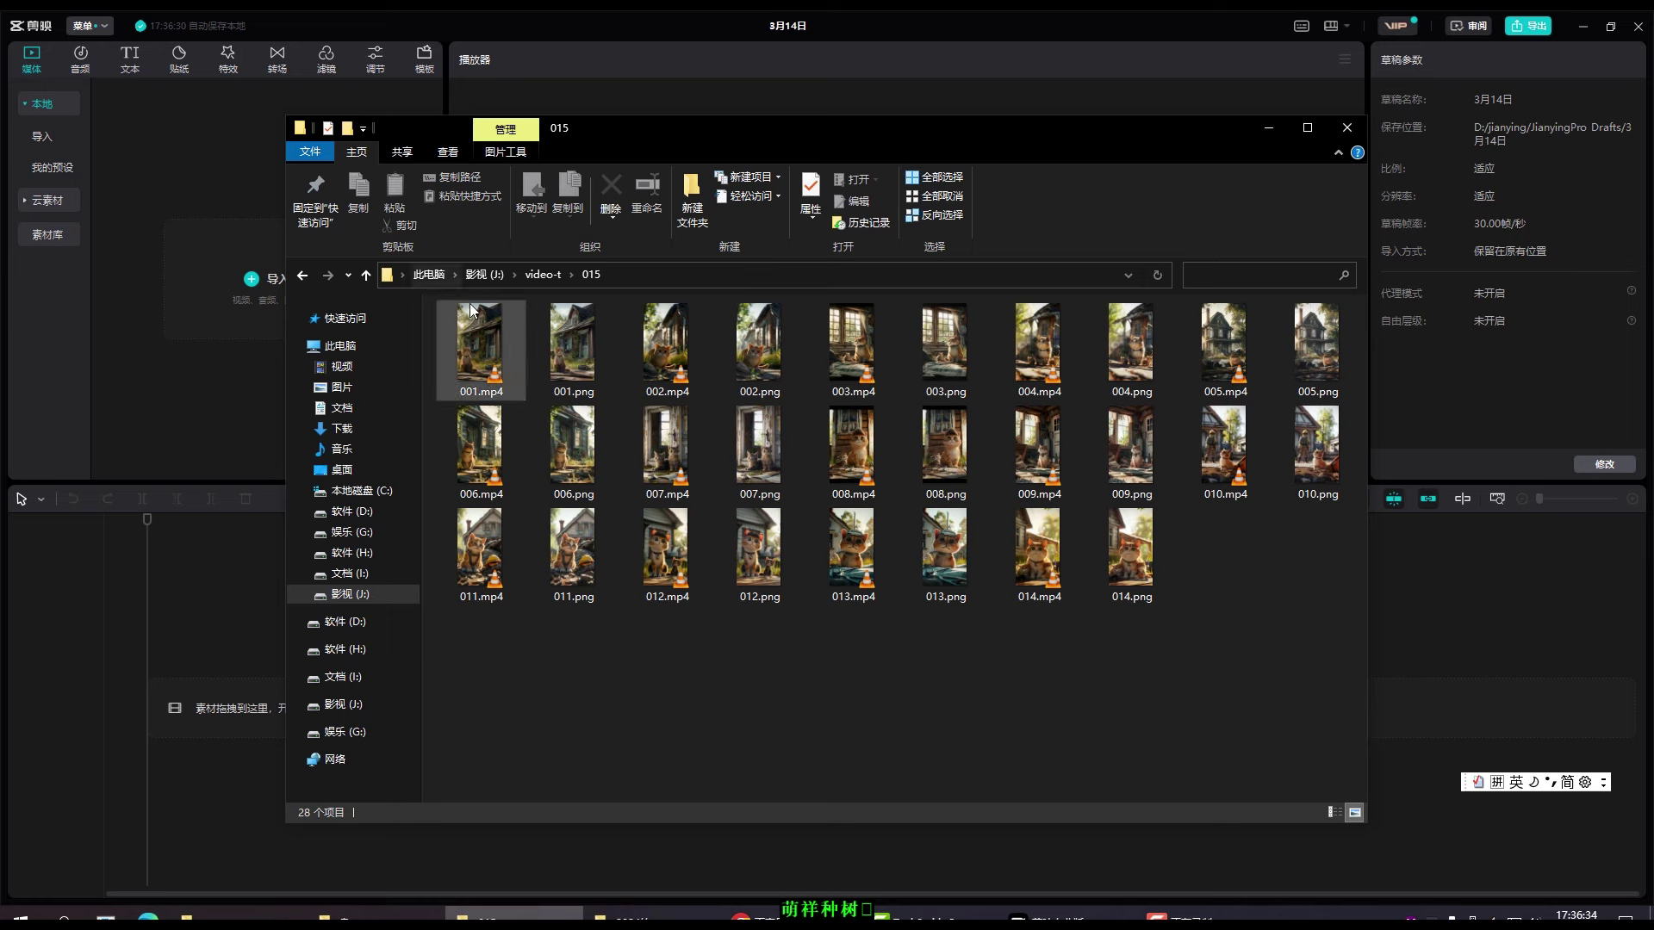
{"action": "left_click_drag", "start_coordinate": [668, 133], "coordinate": [770, 134]}
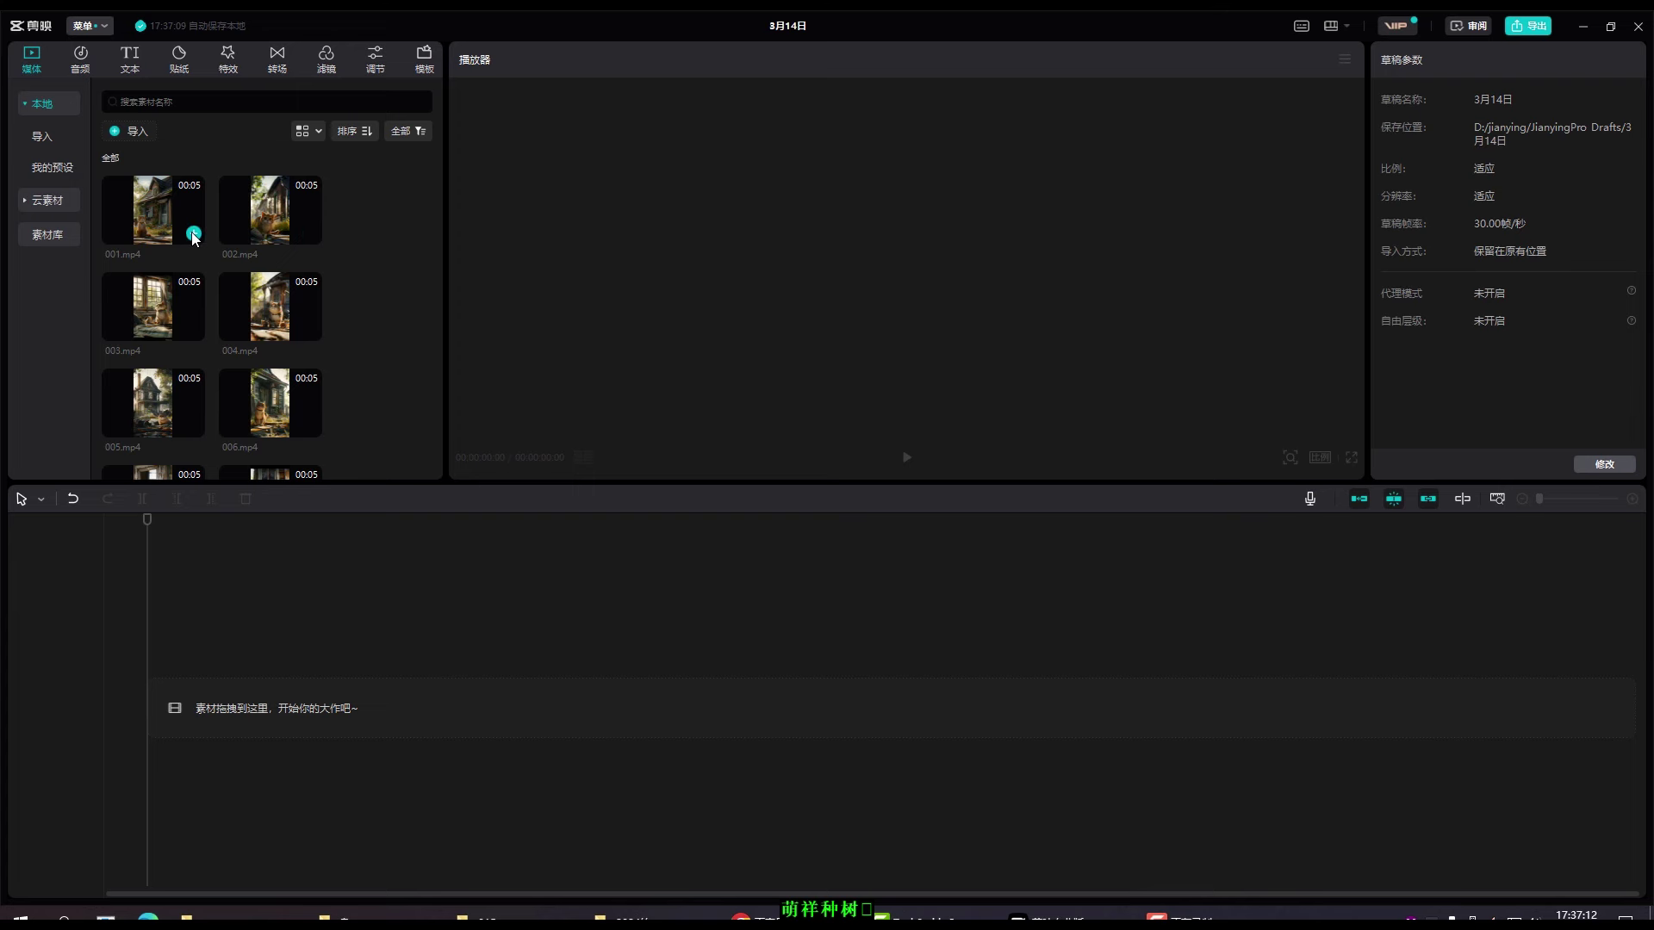
- Add 001.mp4 and 002.mp4 to the timeline, placing 002.mp4 after 001.mp4
{"action": "left_click", "coordinate": [193, 234]}
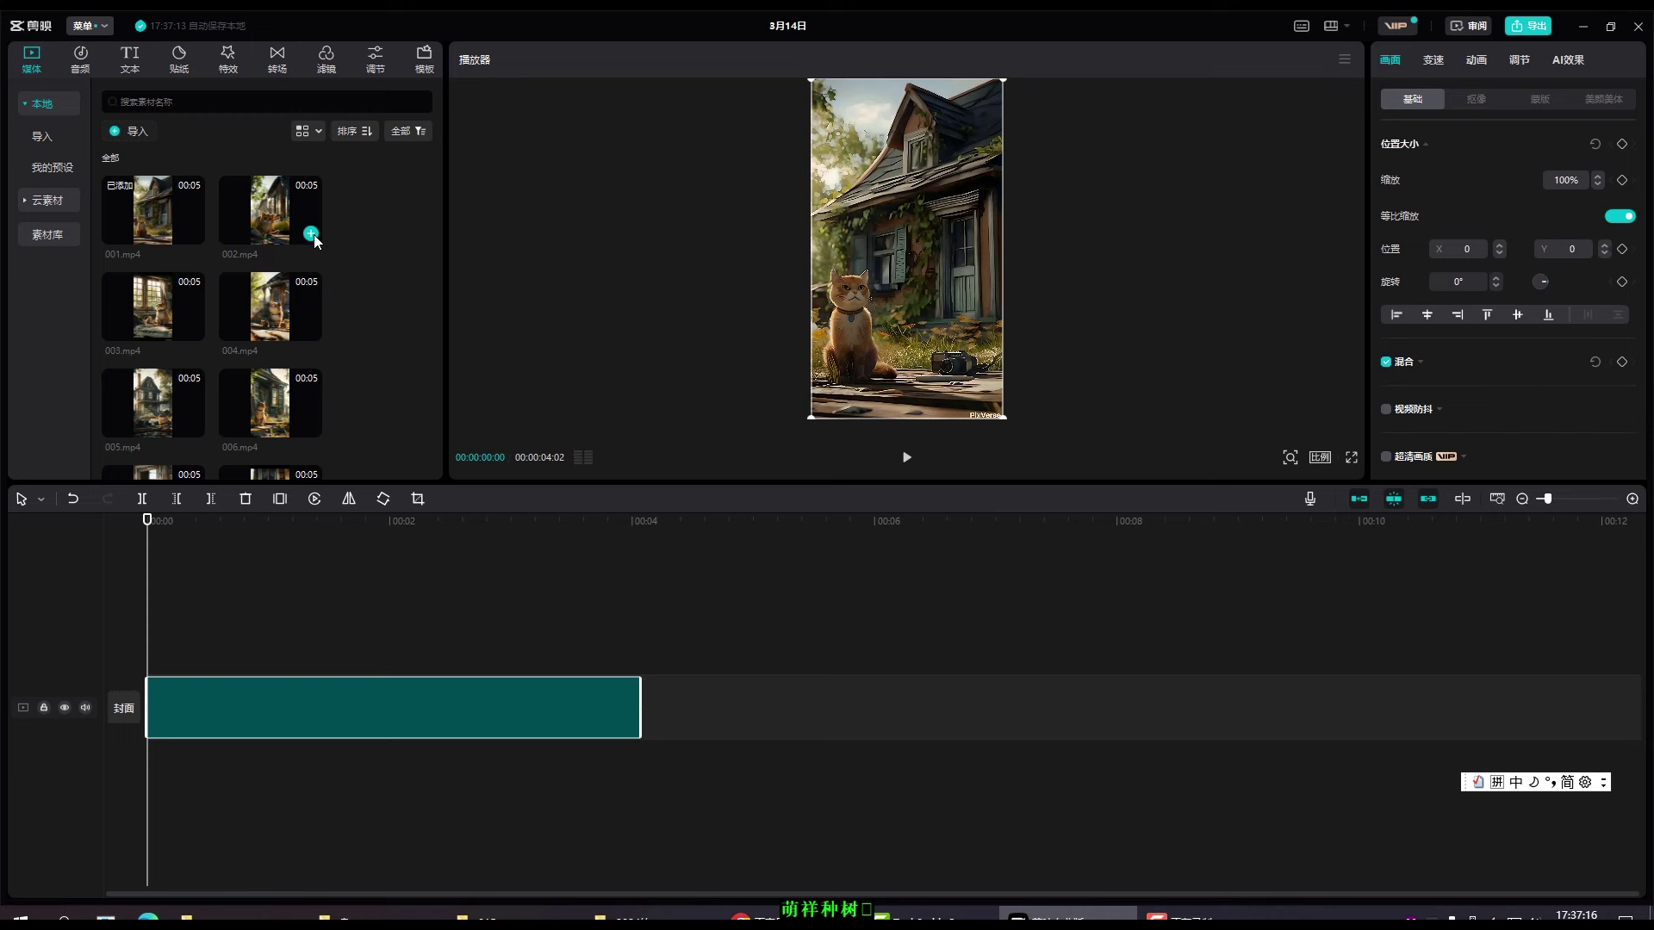
{"action": "left_click", "coordinate": [311, 233]}
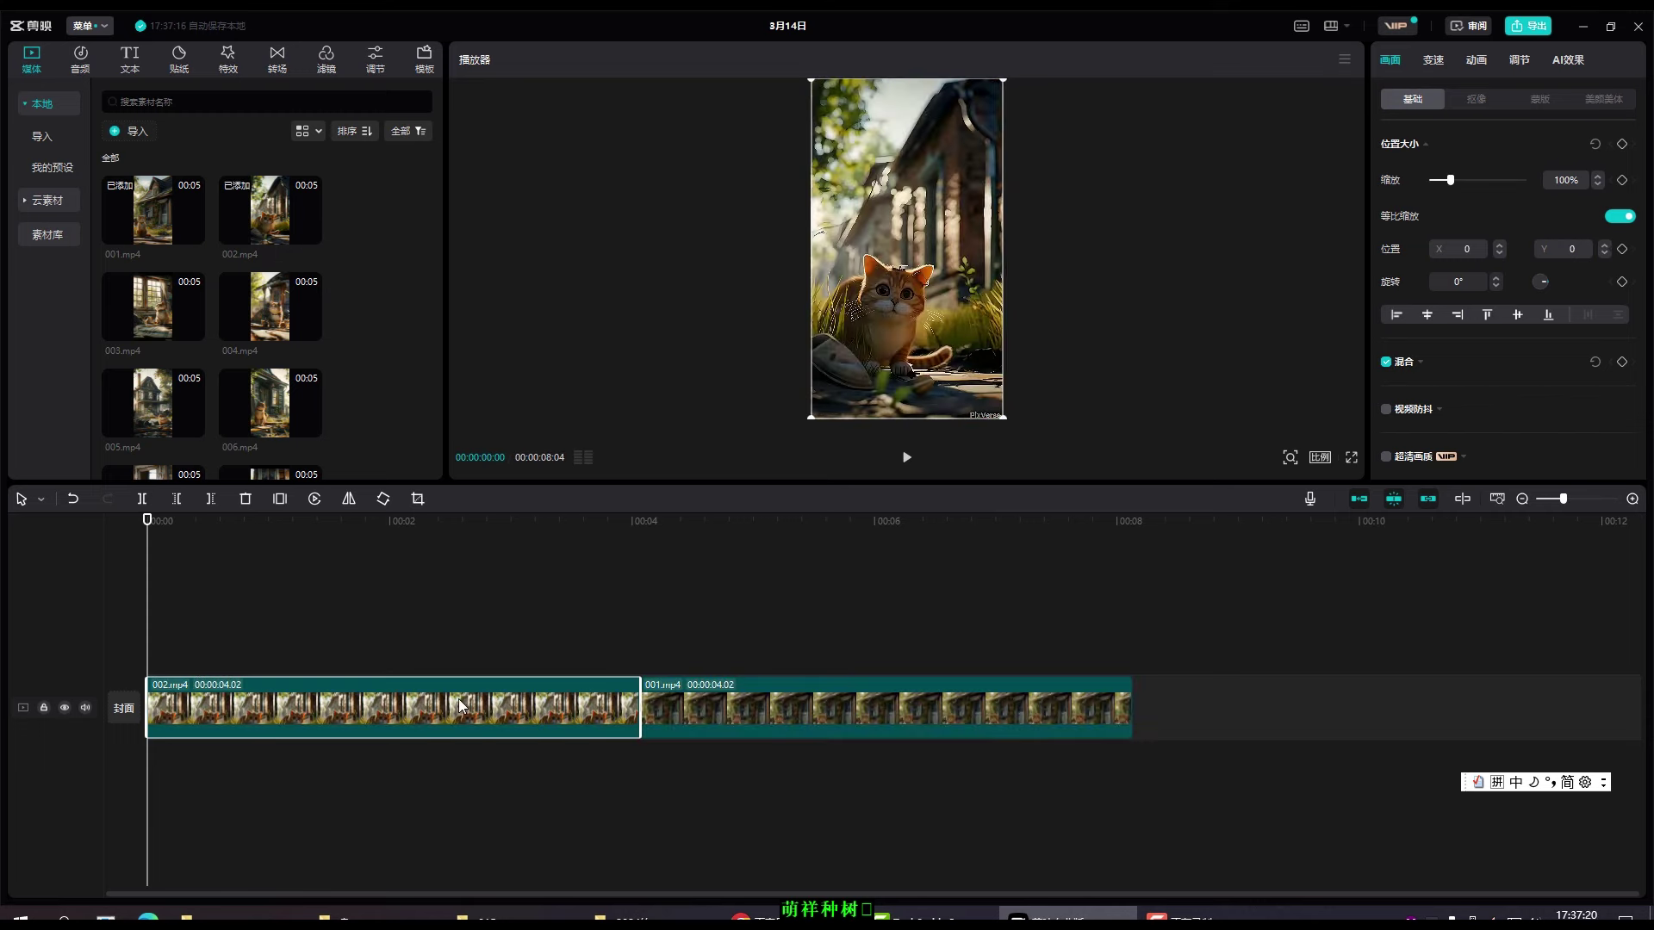
{"action": "left_click_drag", "start_coordinate": [461, 704], "coordinate": [960, 701]}
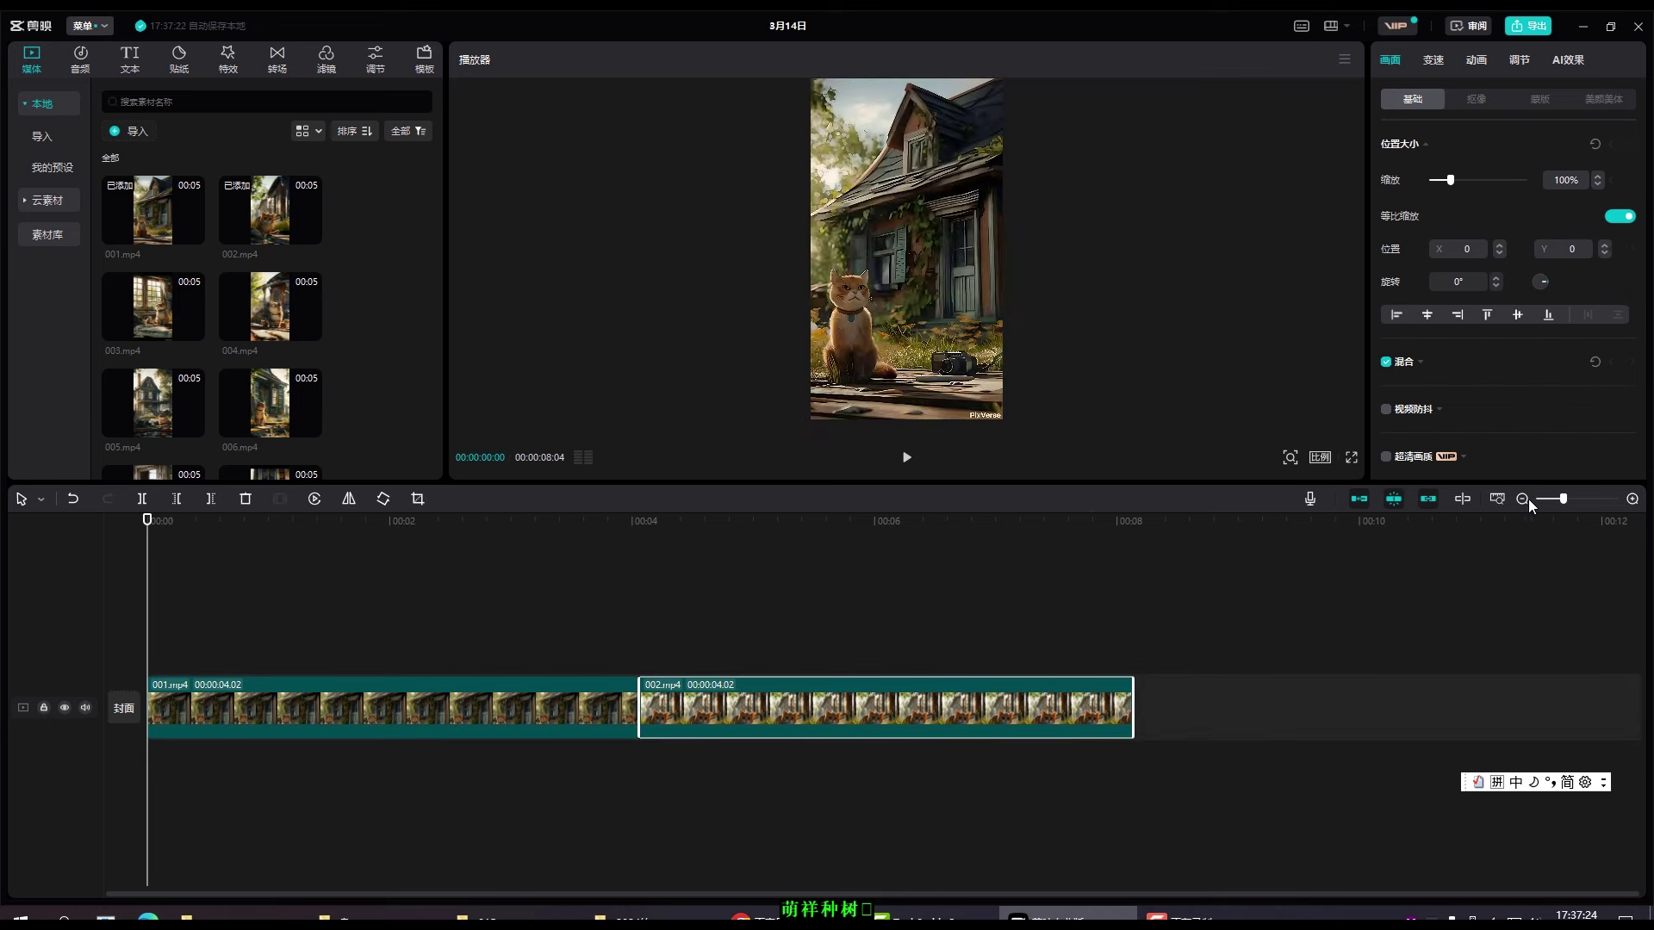
{"action": "left_click", "coordinate": [1526, 498]}
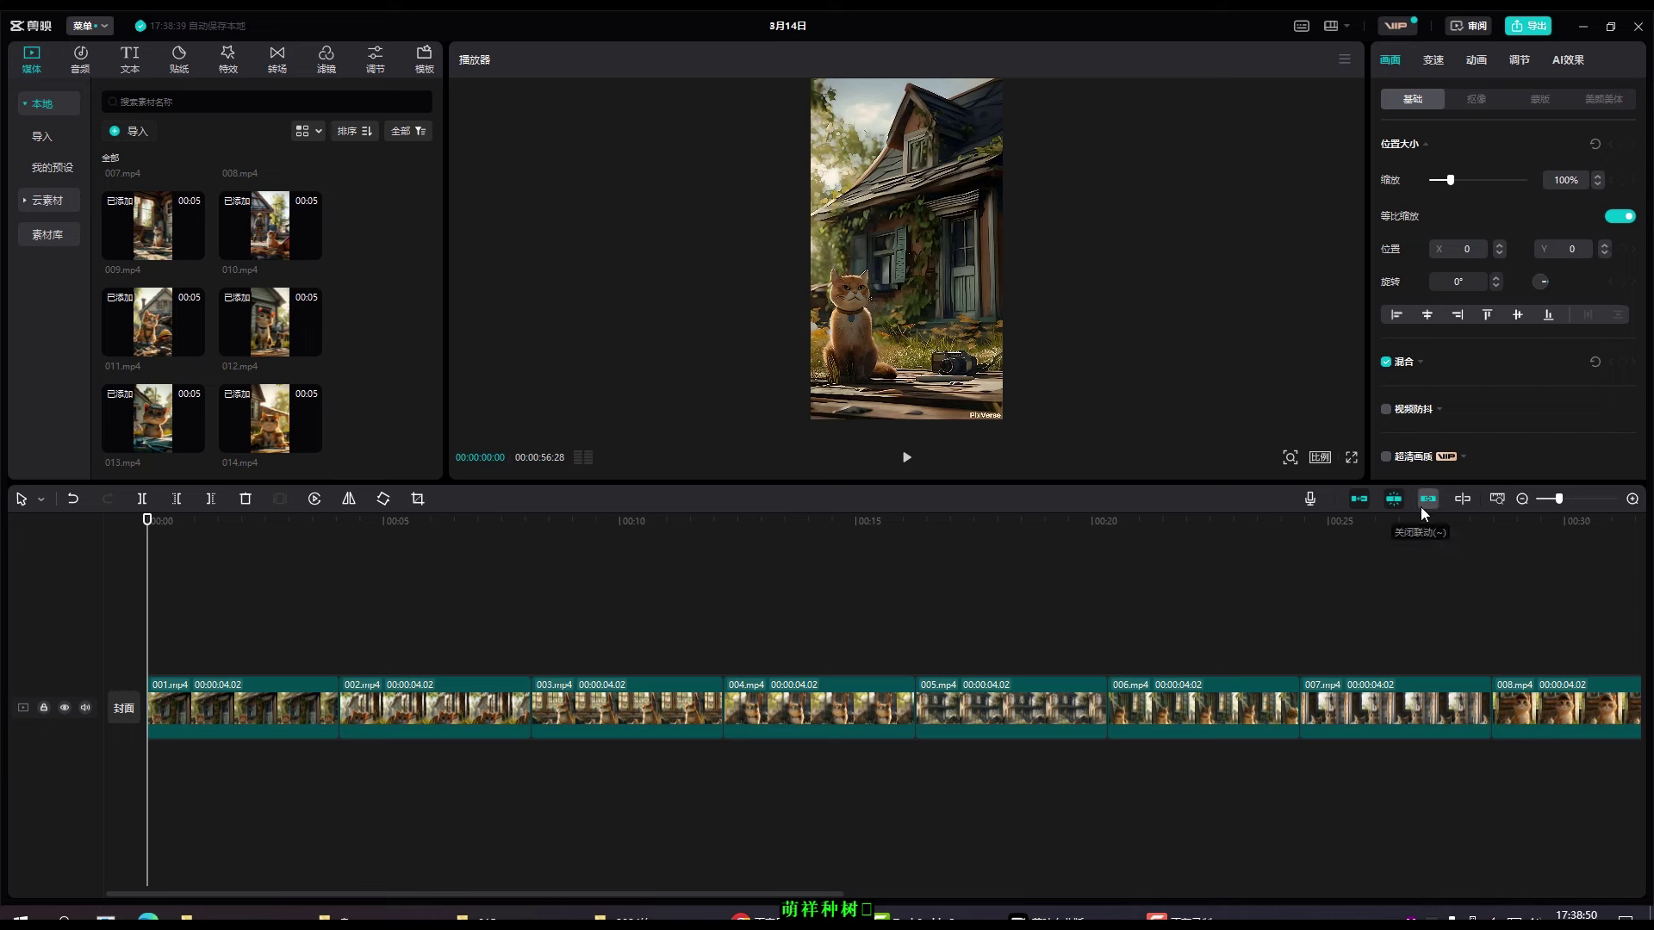
- Set the project's aspect ratio to 9:16 and enlarge the preview area
{"action": "left_click", "coordinate": [1320, 457]}
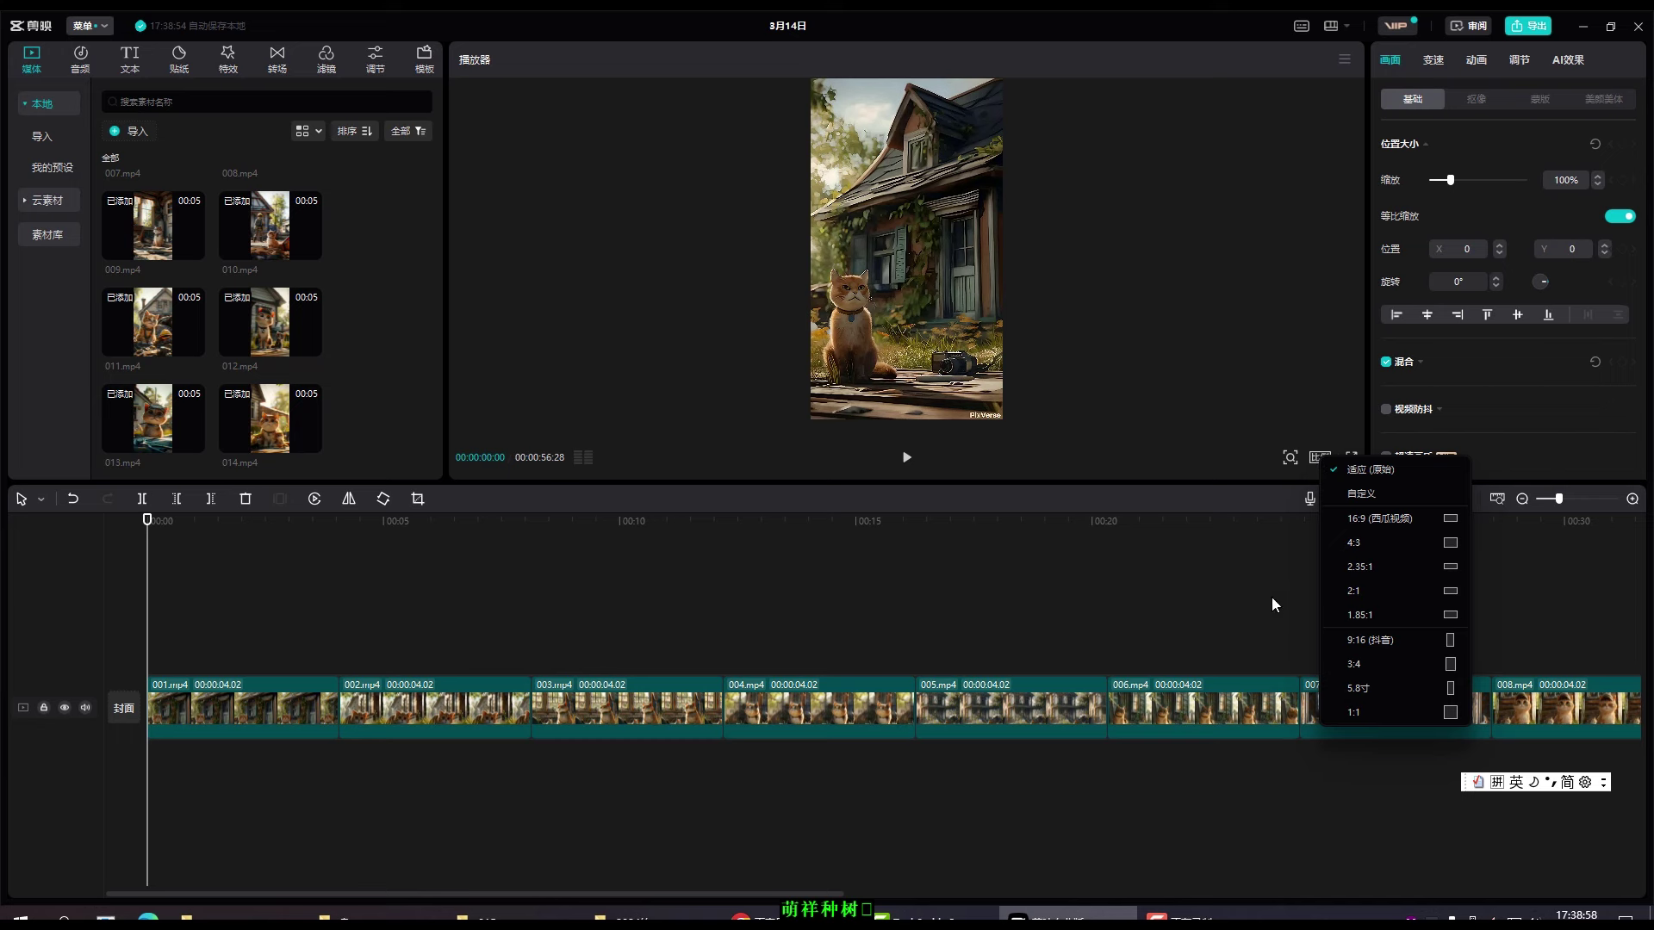
{"action": "left_click", "coordinate": [1377, 642]}
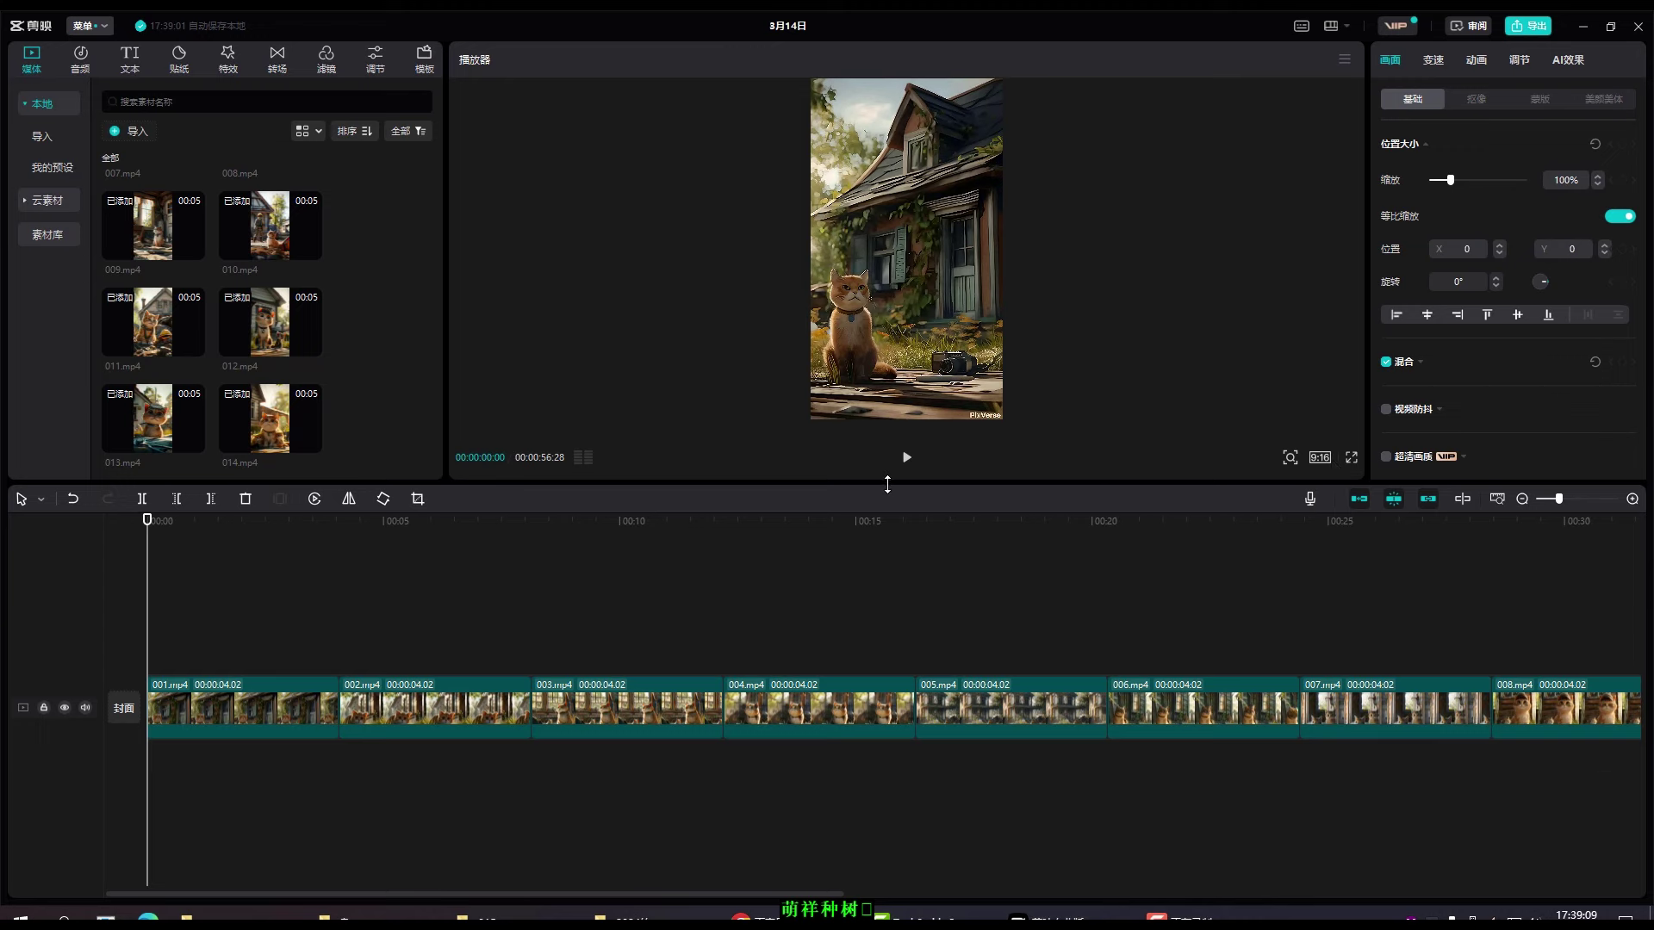
{"action": "left_click_drag", "start_coordinate": [855, 487], "coordinate": [859, 690]}
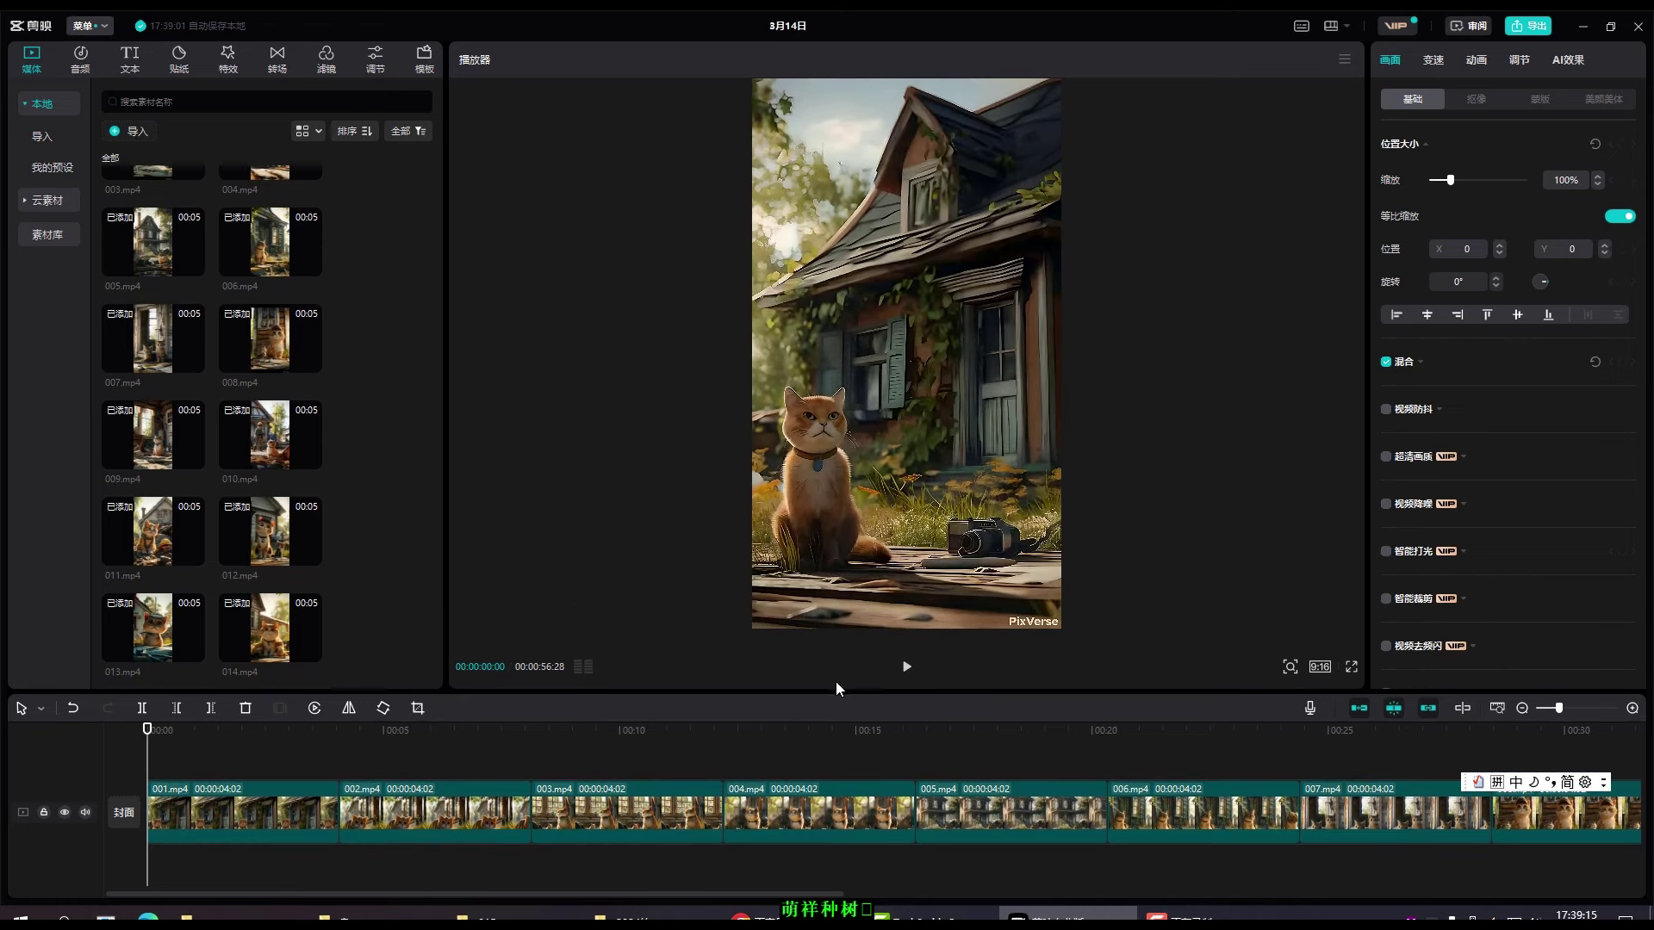
- Preview the first clip, 001.mp4, and scale its picture up to 104%, checking it in playback
{"action": "left_click", "coordinate": [906, 670]}
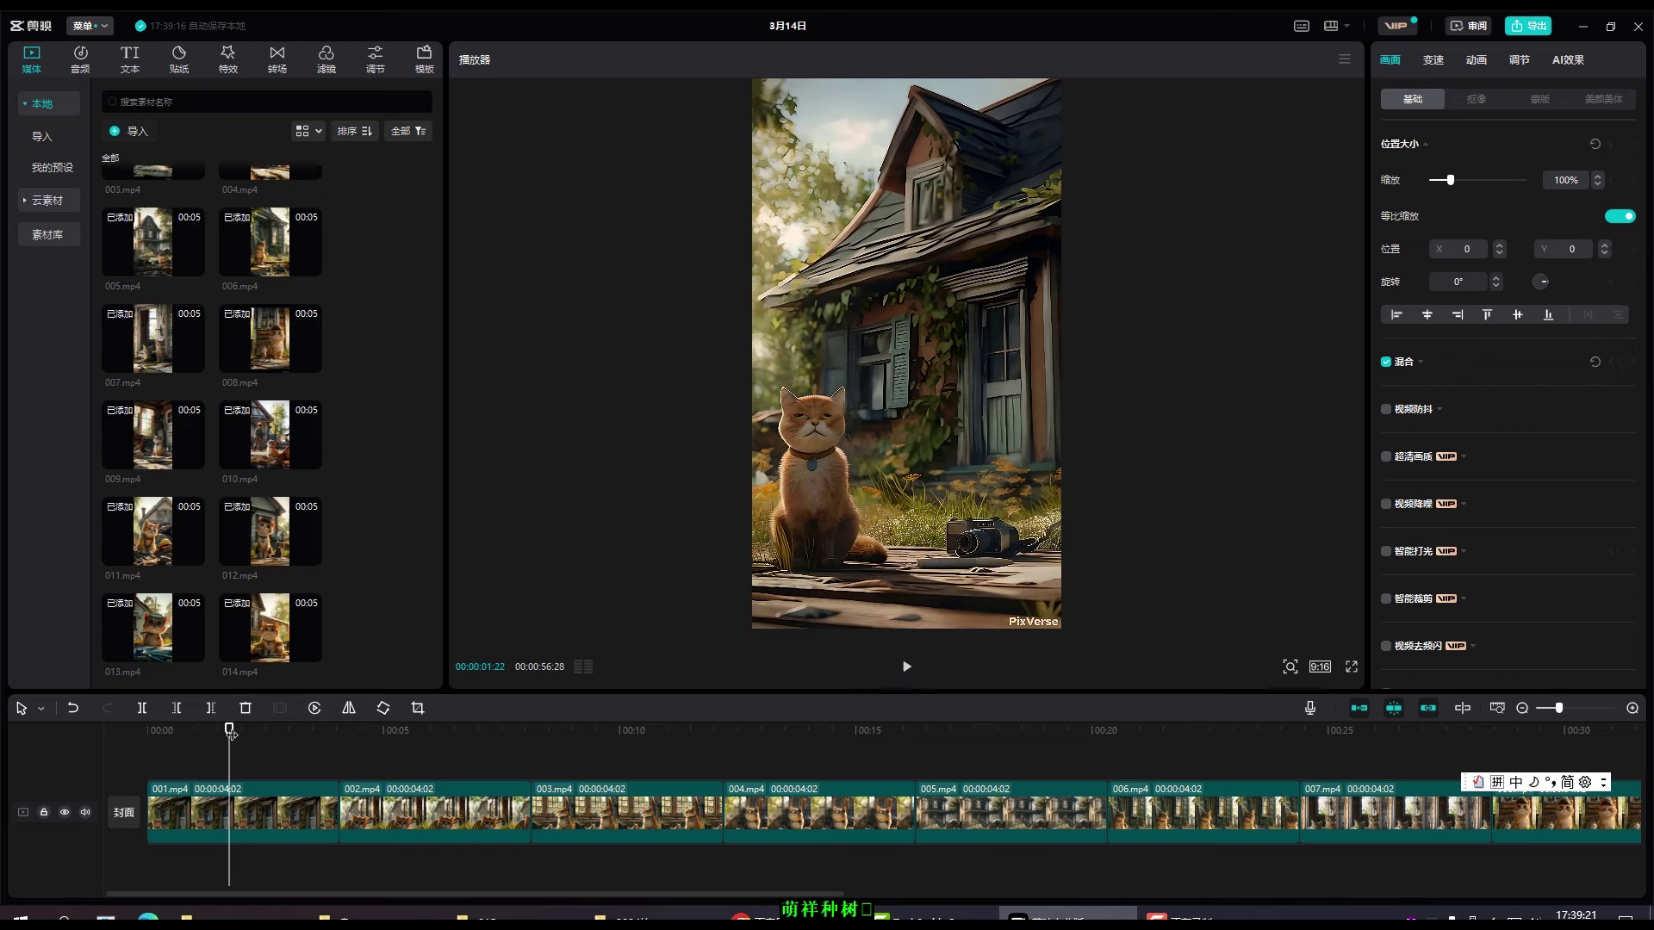
{"action": "left_click_drag", "start_coordinate": [229, 731], "coordinate": [73, 748]}
{"action": "left_click", "coordinate": [880, 548]}
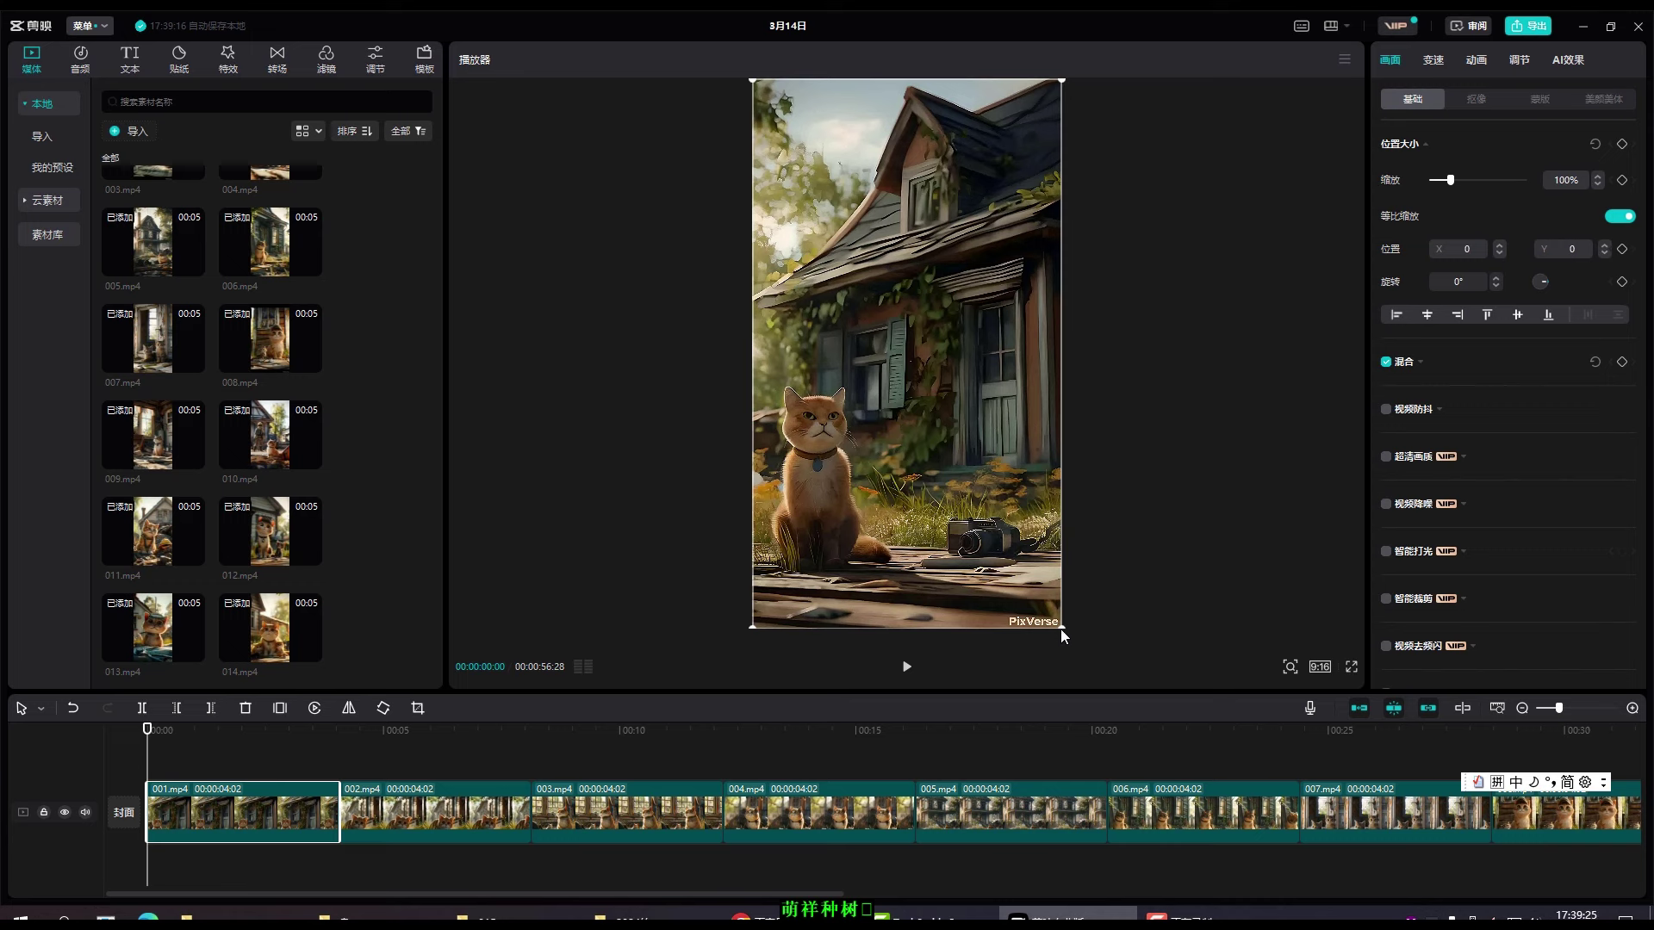
{"action": "left_click_drag", "start_coordinate": [1068, 646], "coordinate": [1074, 656]}
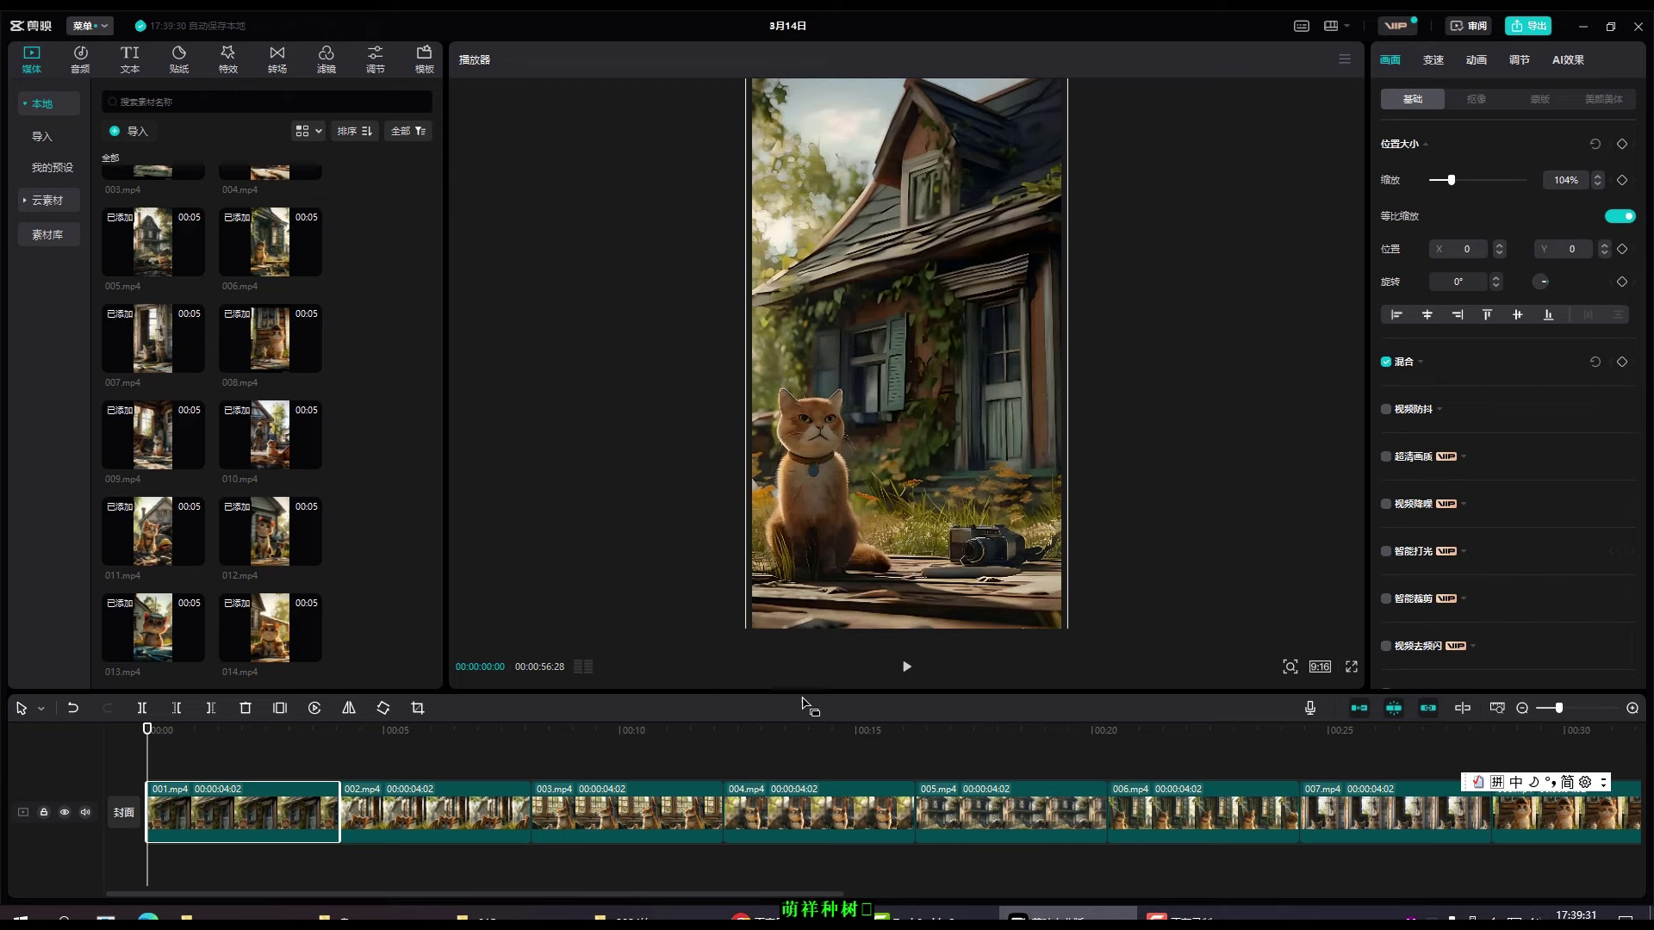
{"action": "left_click", "coordinate": [905, 669]}
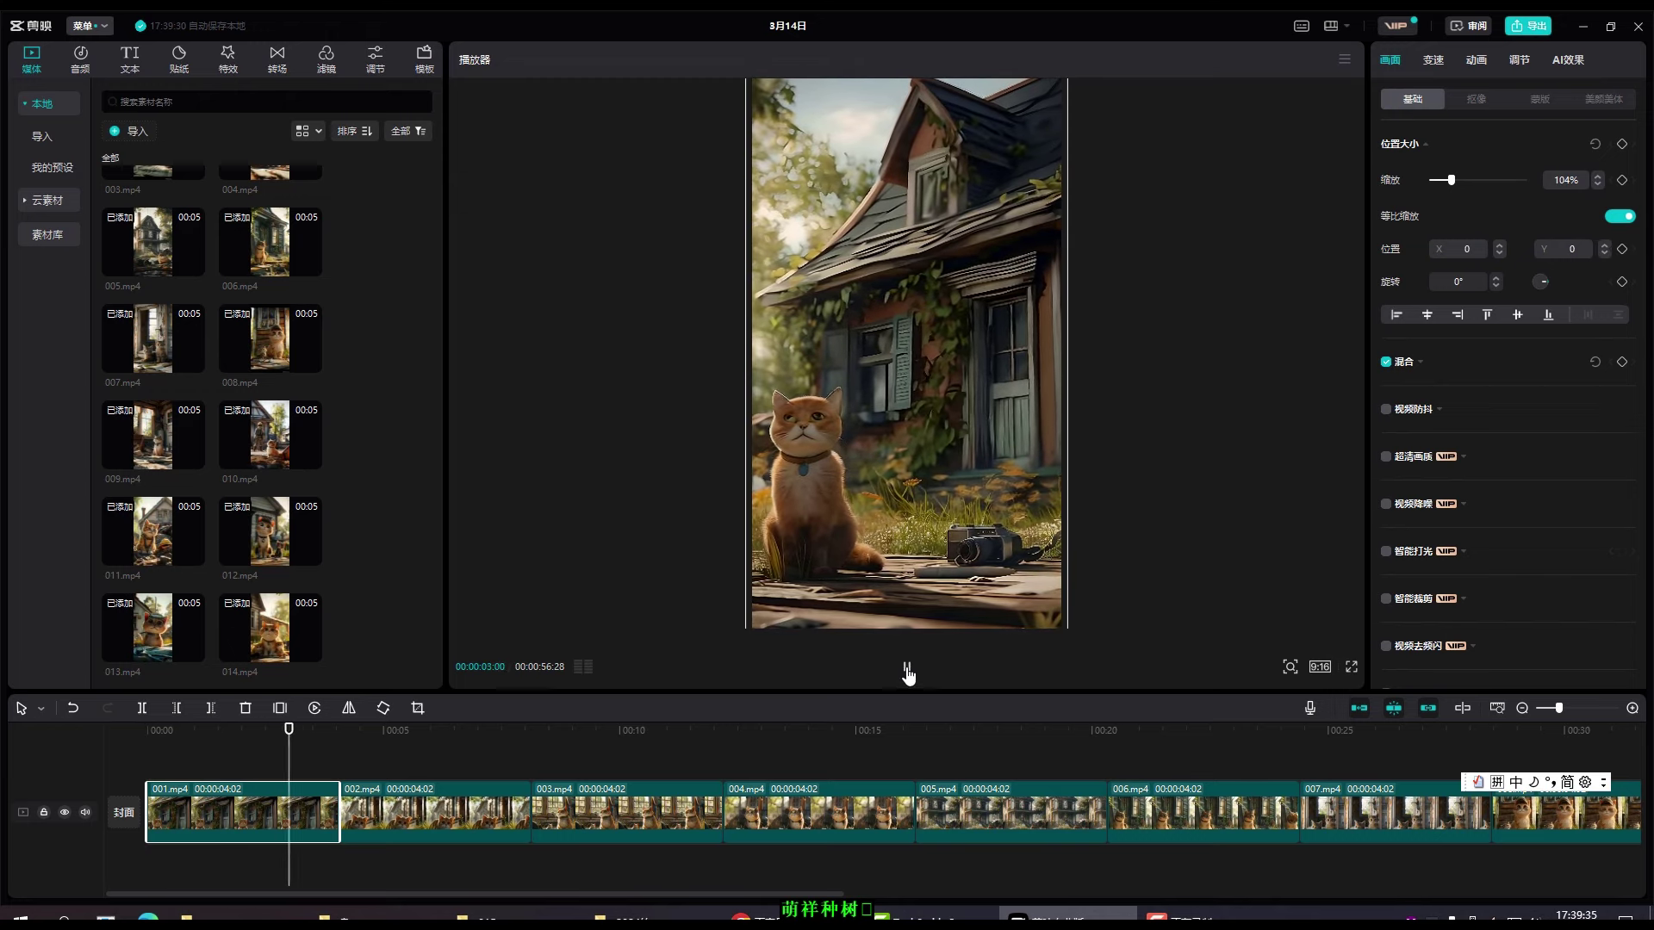
- Play back the enlarged clips from the beginning across the cut between 001.mp4 and 002.mp4
{"action": "left_click", "coordinate": [906, 669]}
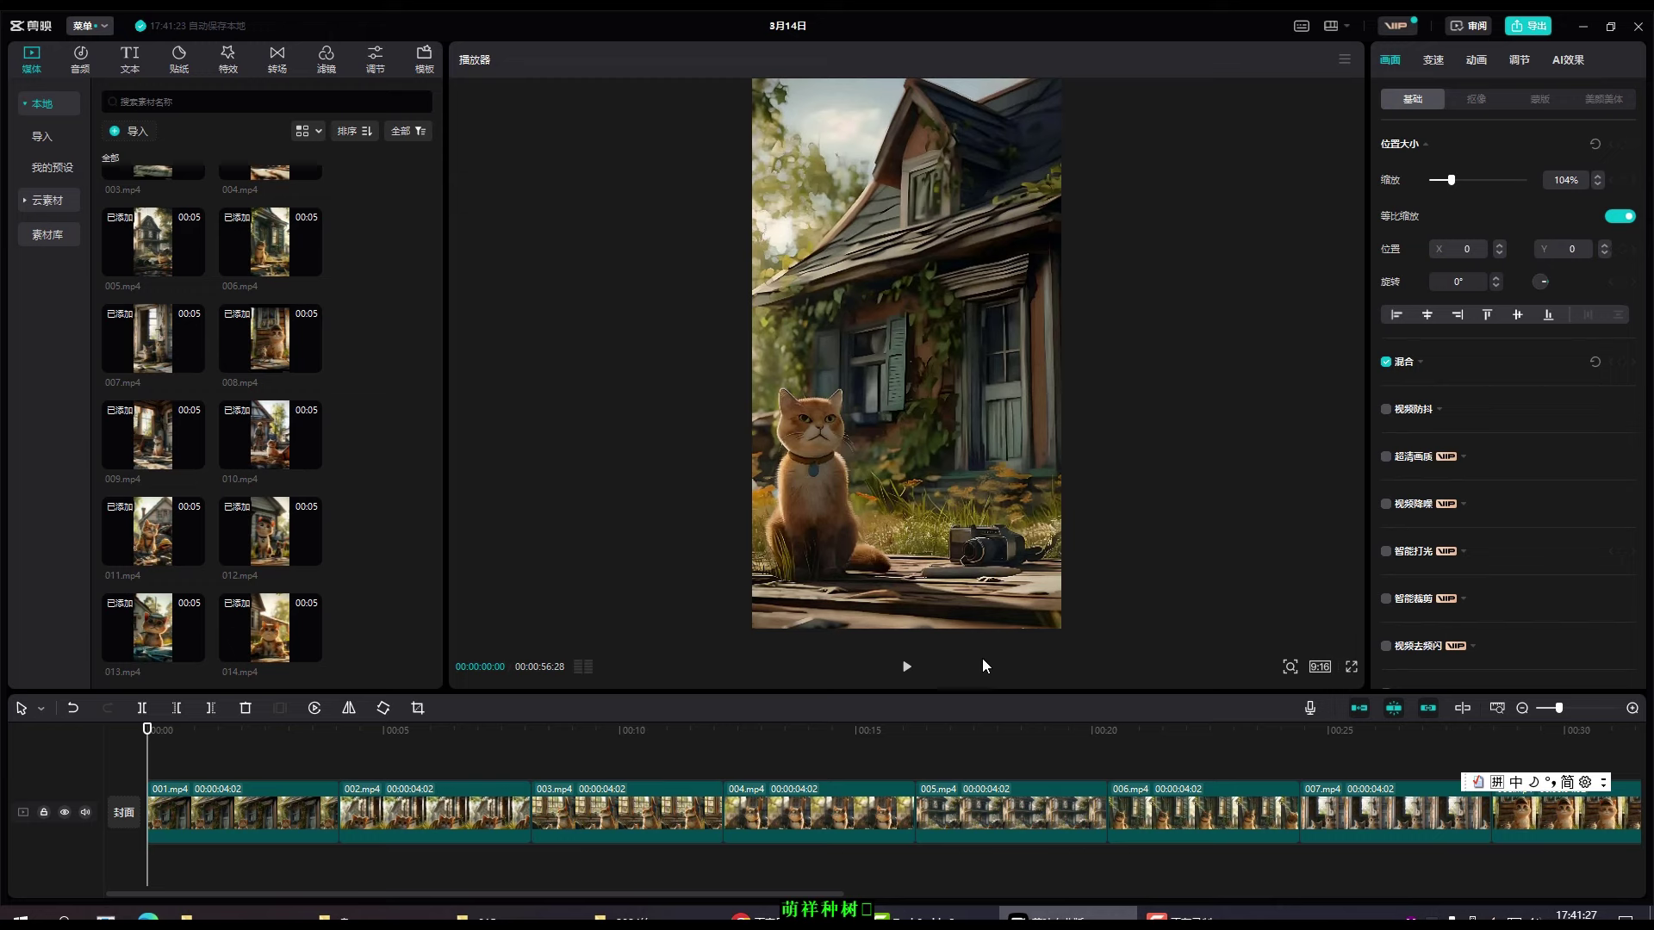
{"action": "left_click", "coordinate": [908, 676]}
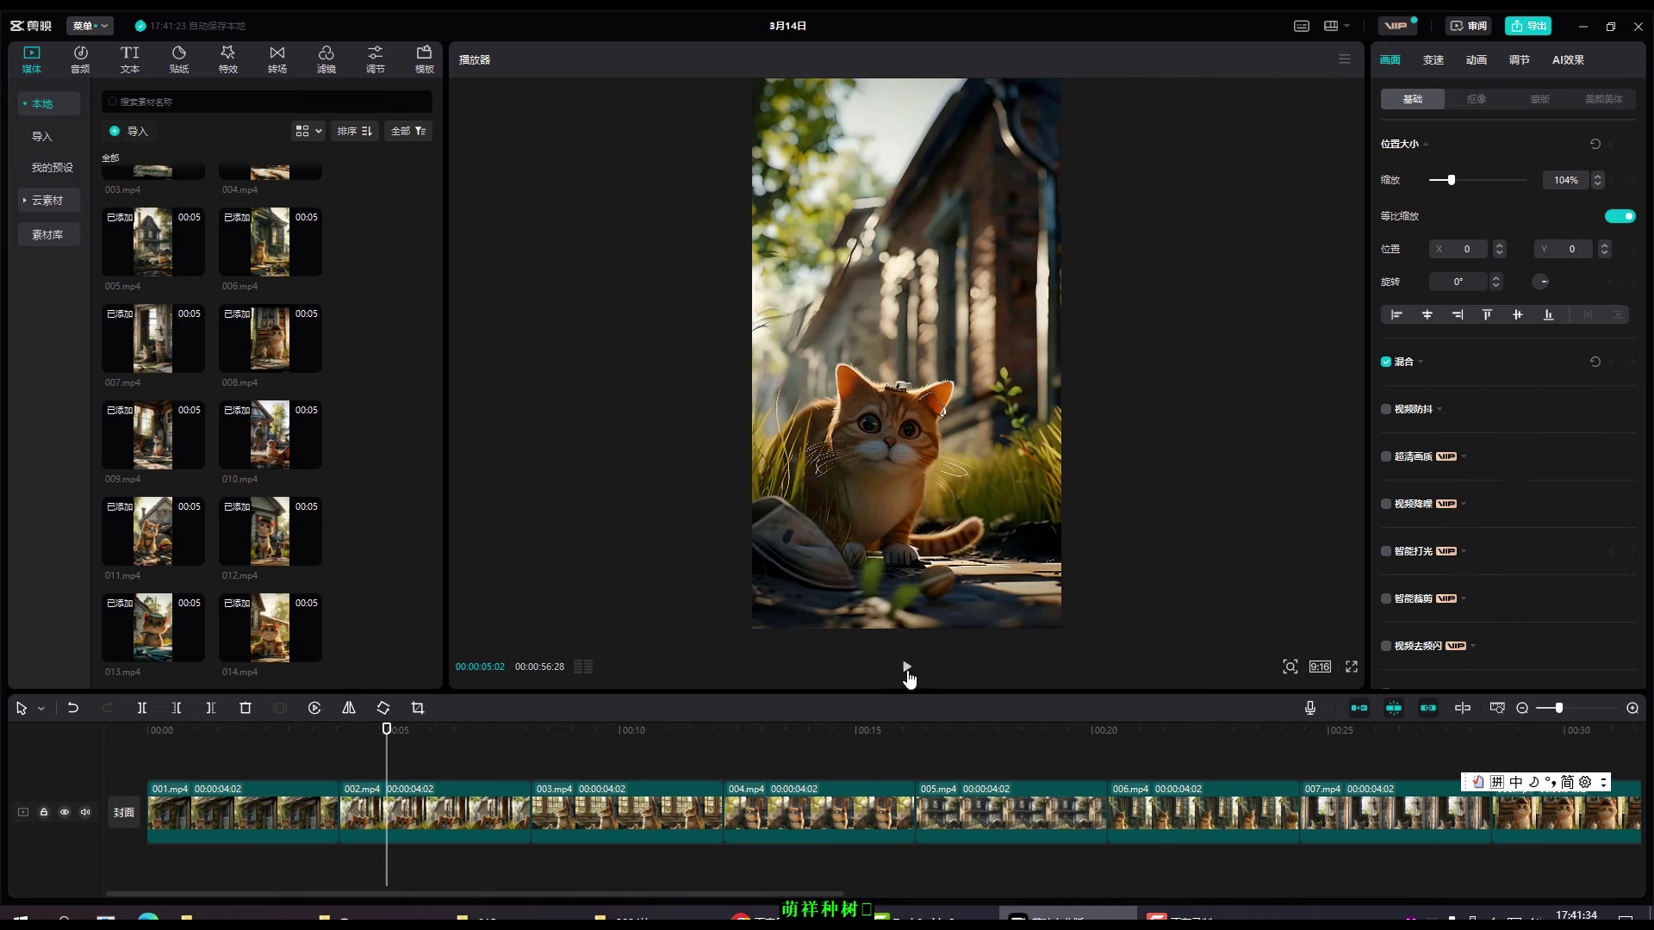
{"action": "left_click", "coordinate": [907, 672]}
{"action": "left_click_drag", "start_coordinate": [386, 730], "coordinate": [330, 730]}
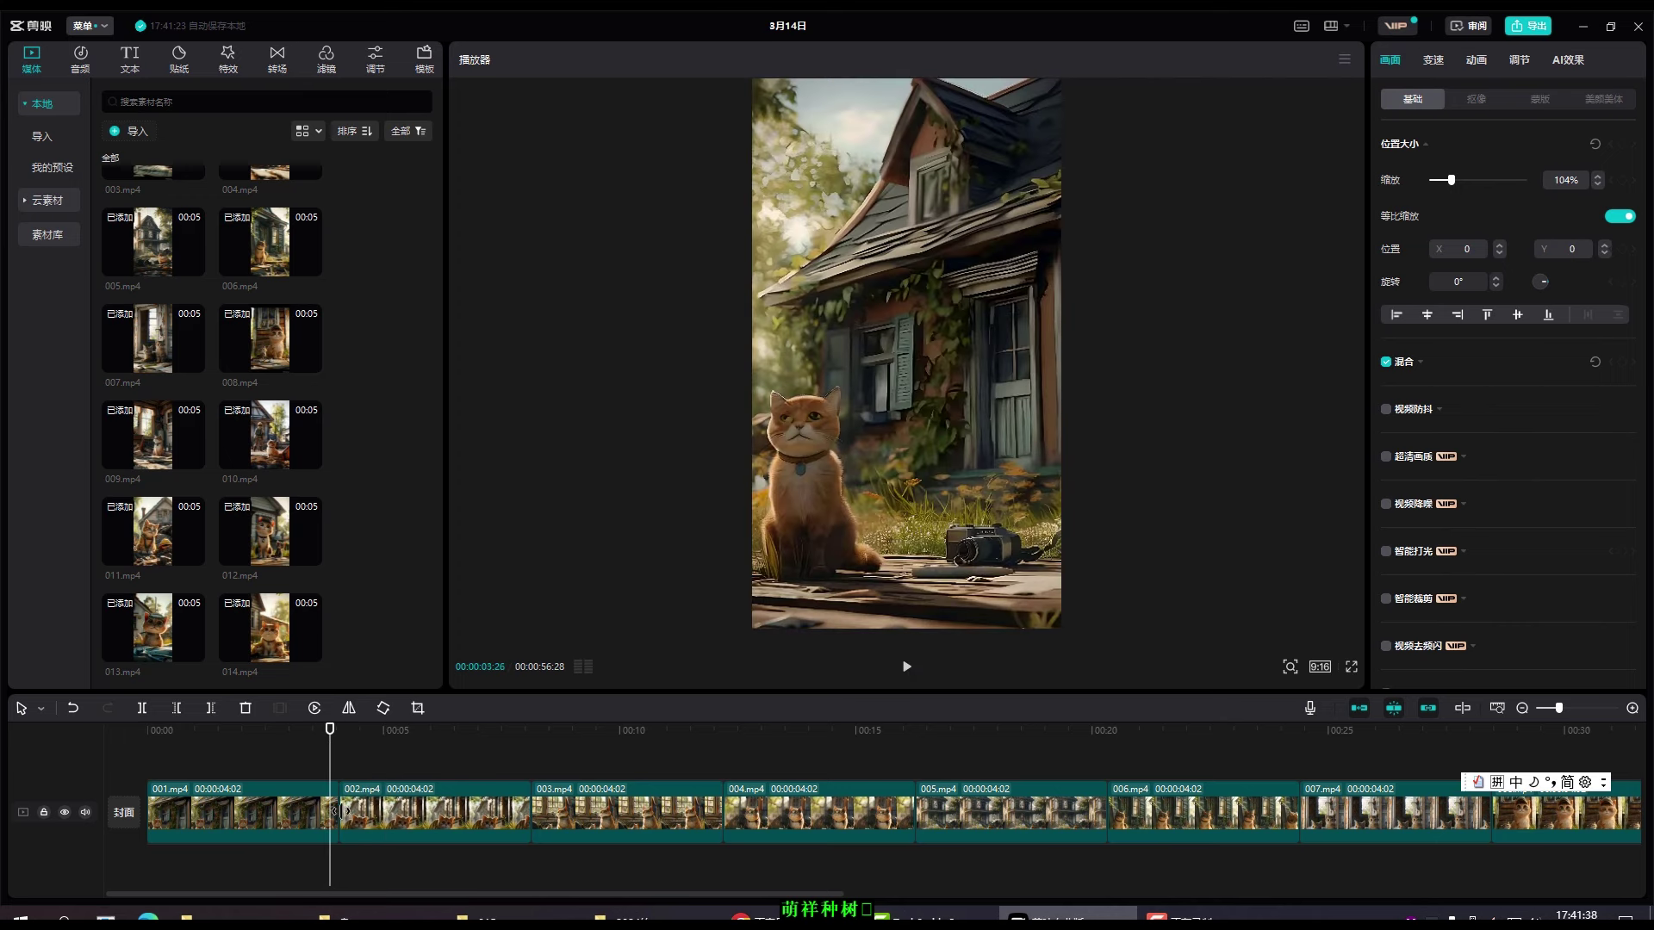
- Add the 滑动放大 transition between 001.mp4 and 002.mp4, accepting the use of repeated frames
{"action": "left_click", "coordinate": [342, 811]}
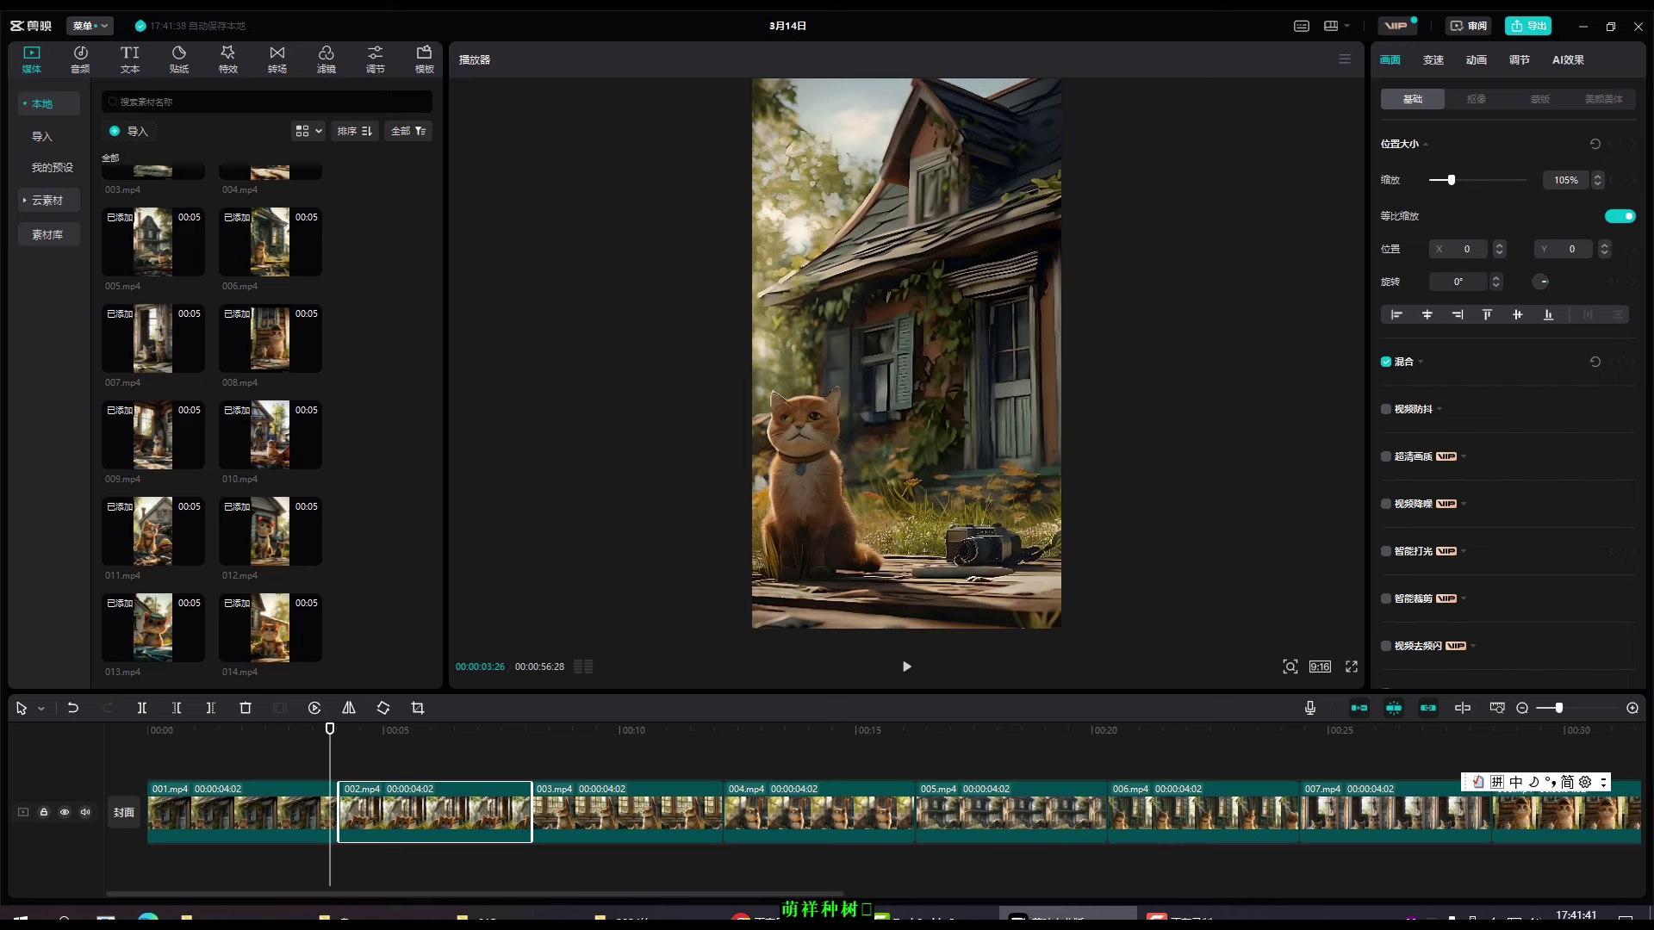
{"action": "left_click", "coordinate": [278, 62]}
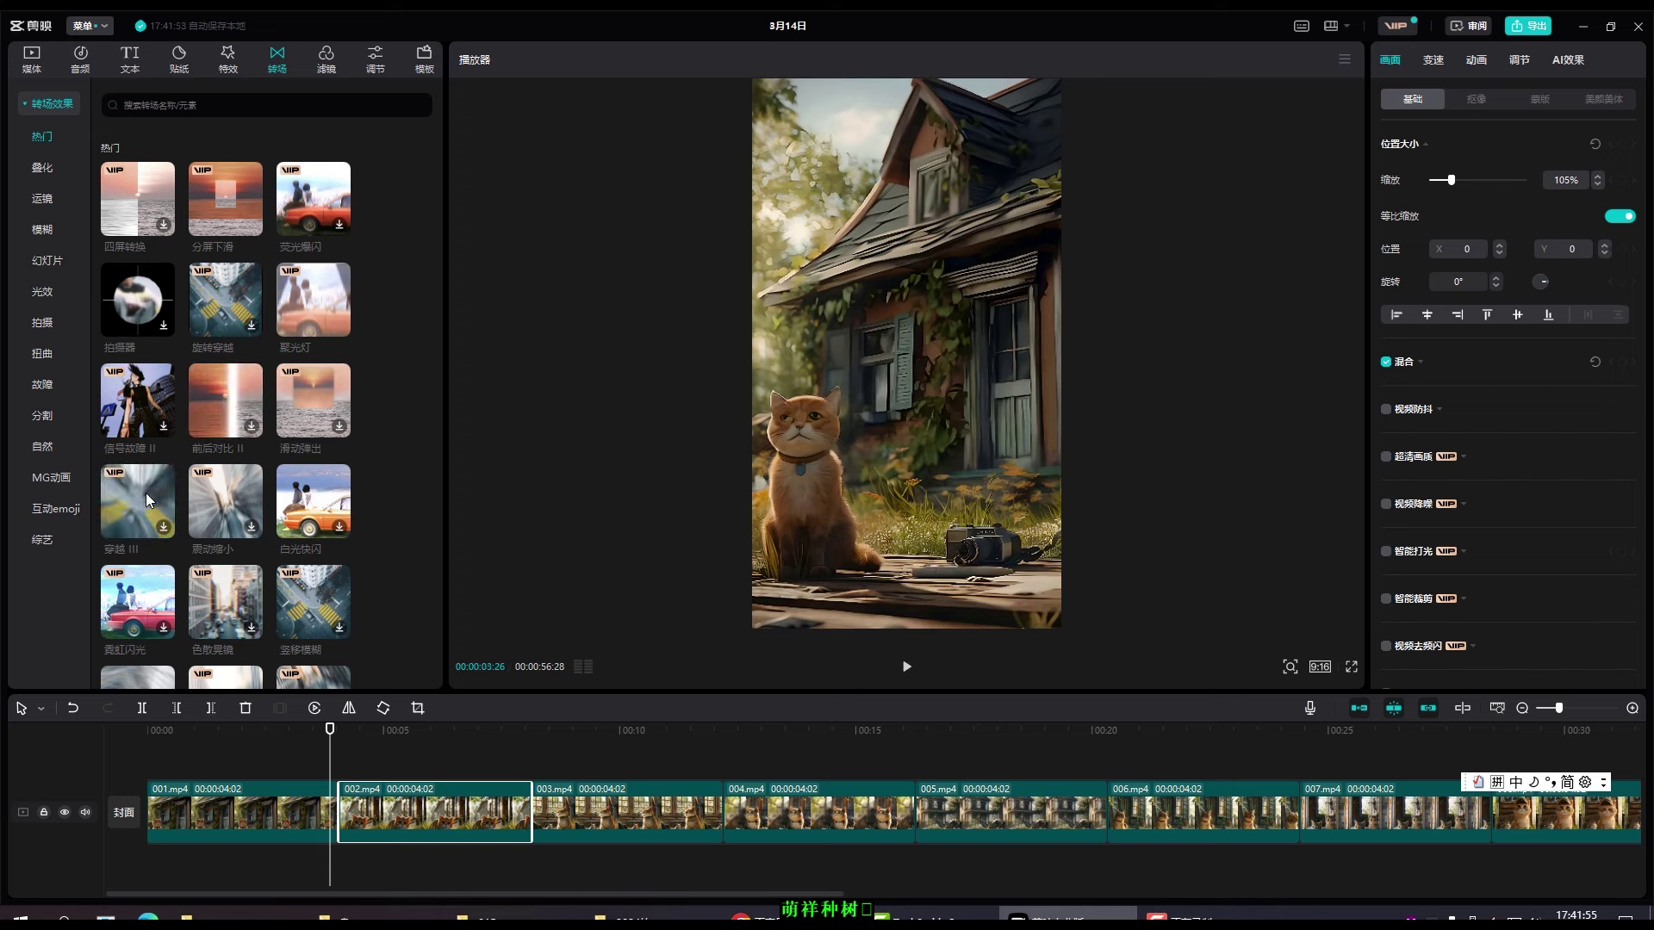
{"action": "scroll", "coordinate": [316, 503], "scroll_direction": "down", "scroll_amount": 1}
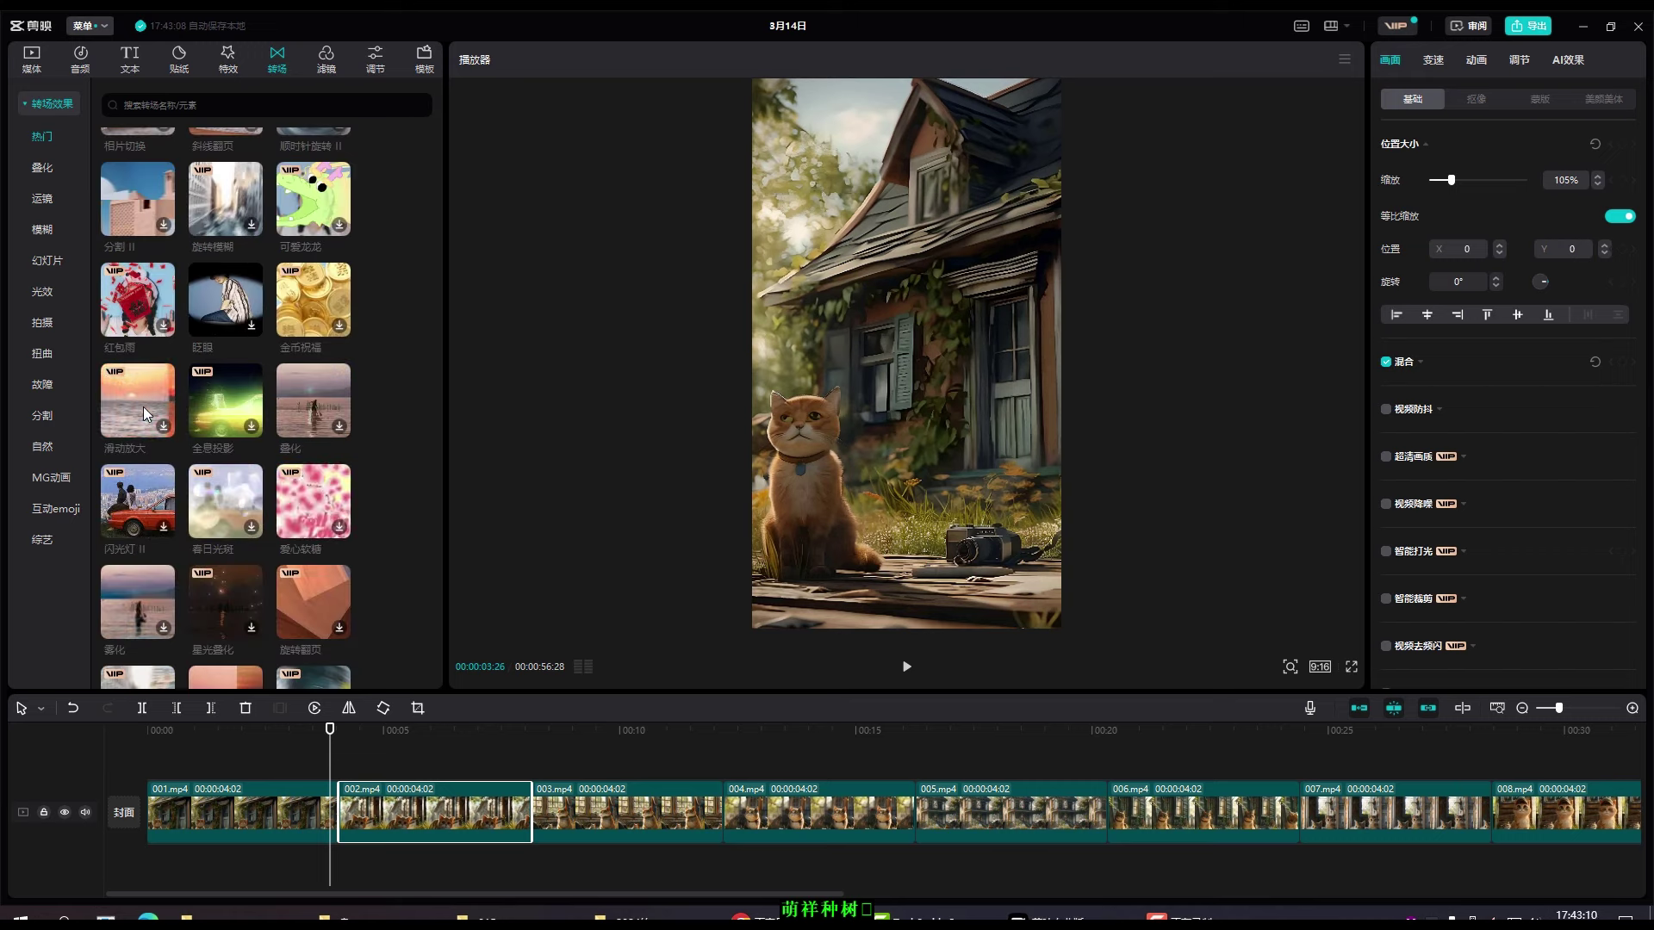
{"action": "mouse_move", "coordinate": [143, 407]}
{"action": "left_mouse_down"}
{"action": "mouse_move", "coordinate": [328, 657]}
{"action": "mouse_move", "coordinate": [330, 816]}
{"action": "left_mouse_up"}
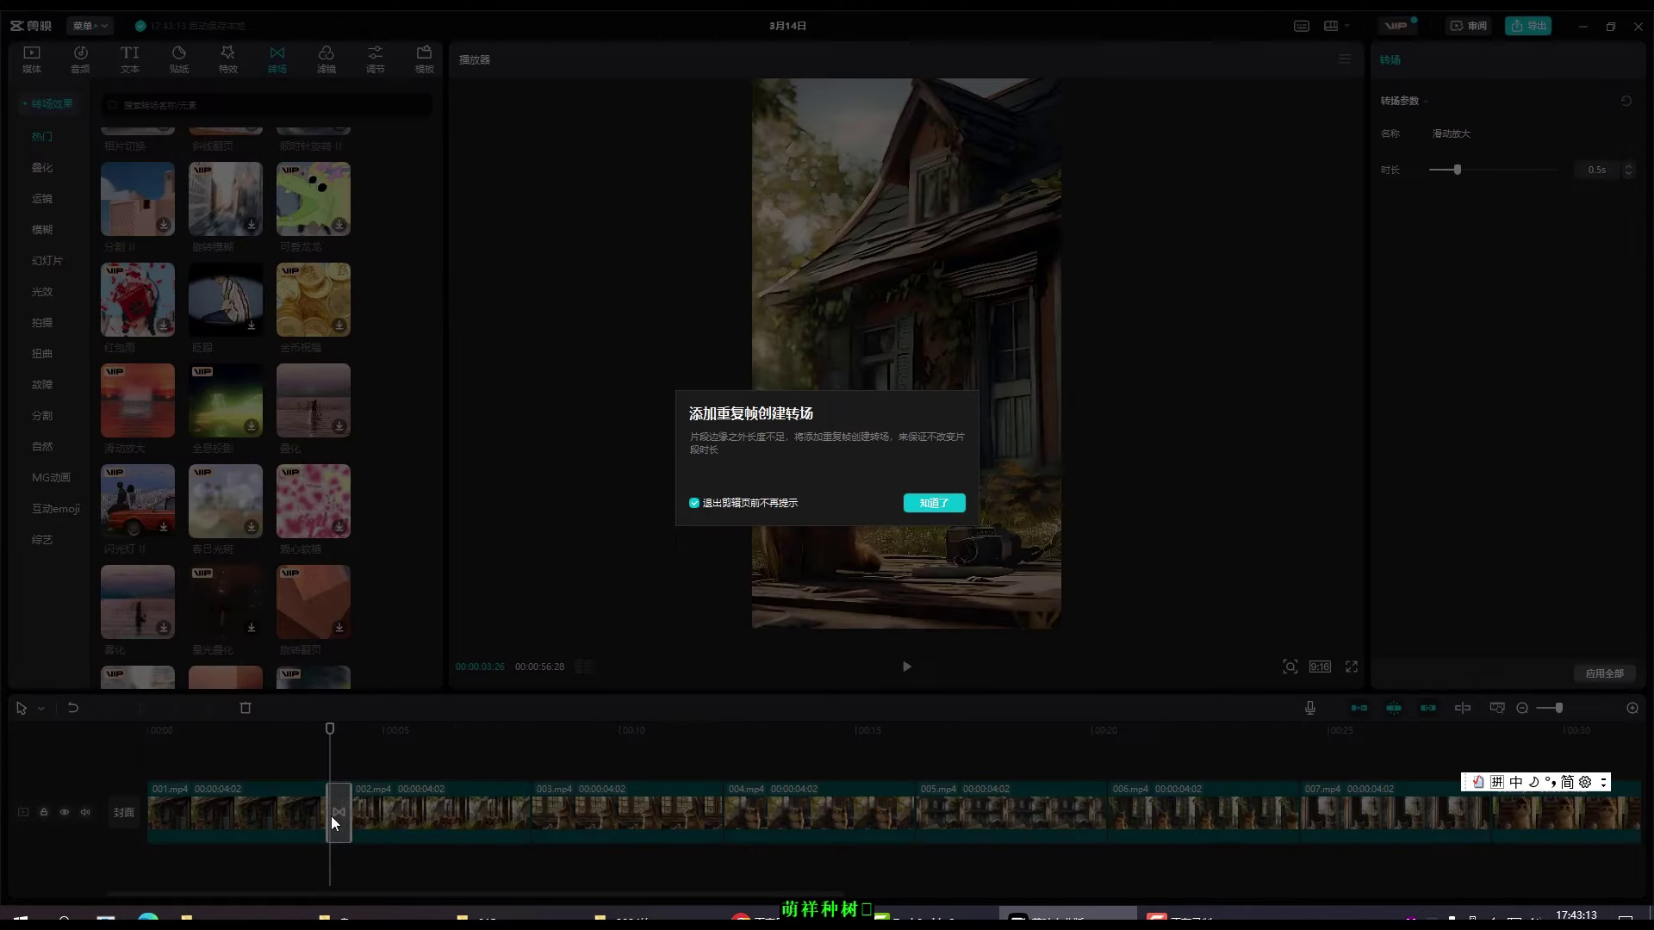
{"action": "left_click", "coordinate": [934, 502]}
- Play back the 滑动放大 transition between 001.mp4 and 002.mp4 several times to check it
{"action": "left_click_drag", "start_coordinate": [329, 731], "coordinate": [300, 739]}
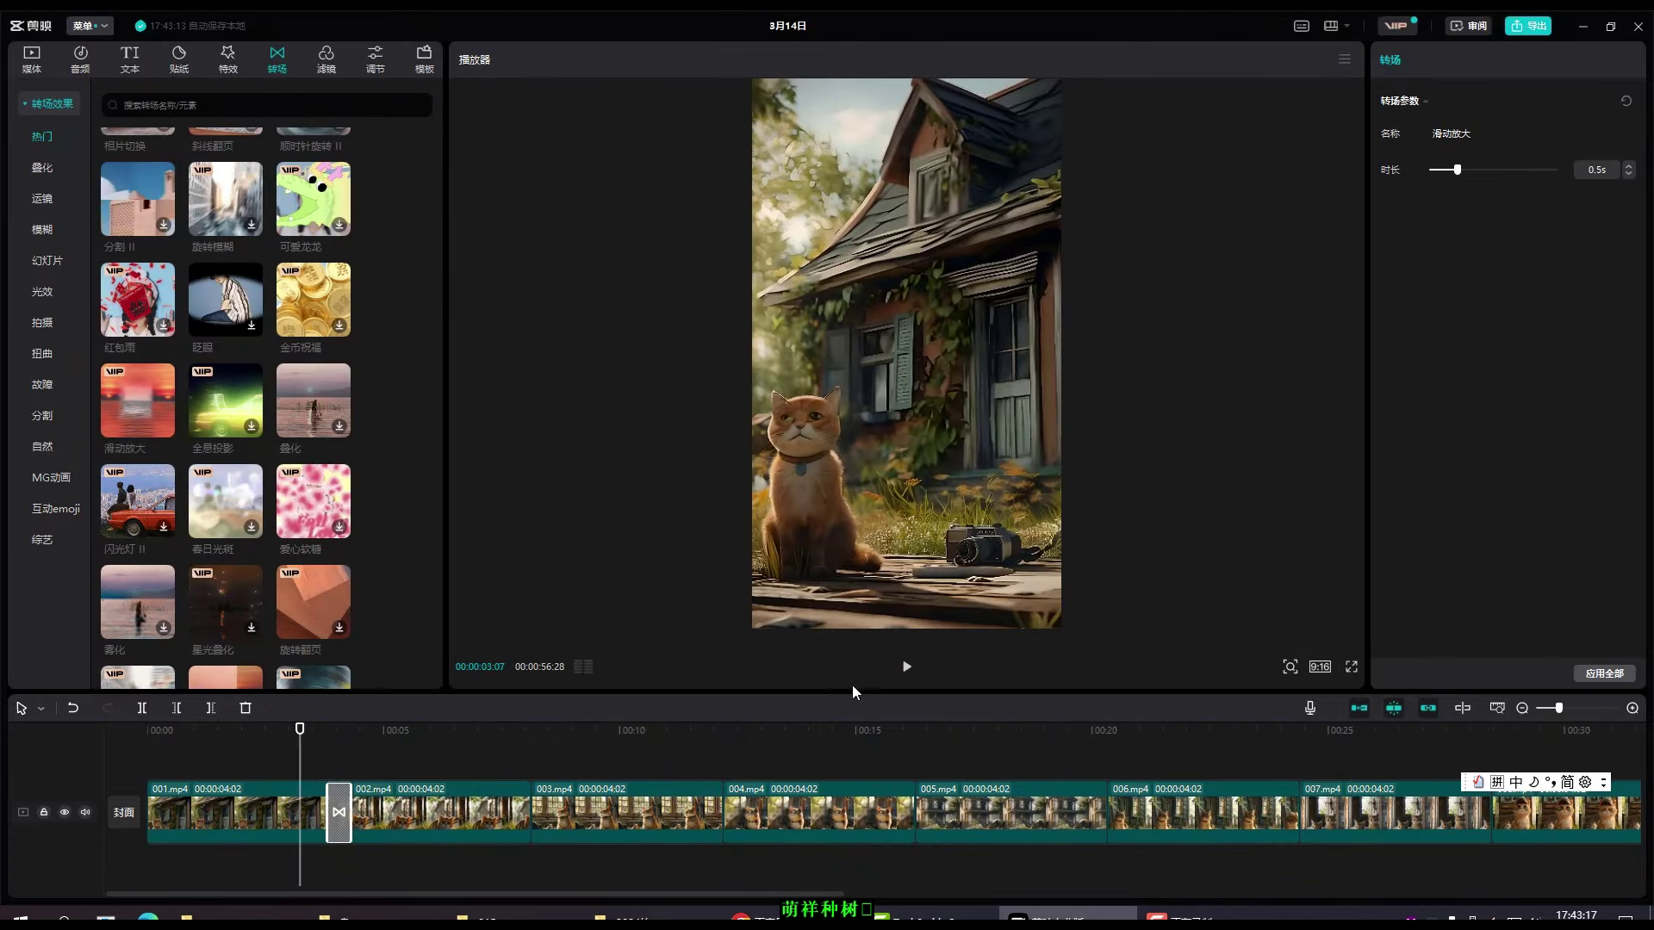
{"action": "left_click", "coordinate": [907, 669]}
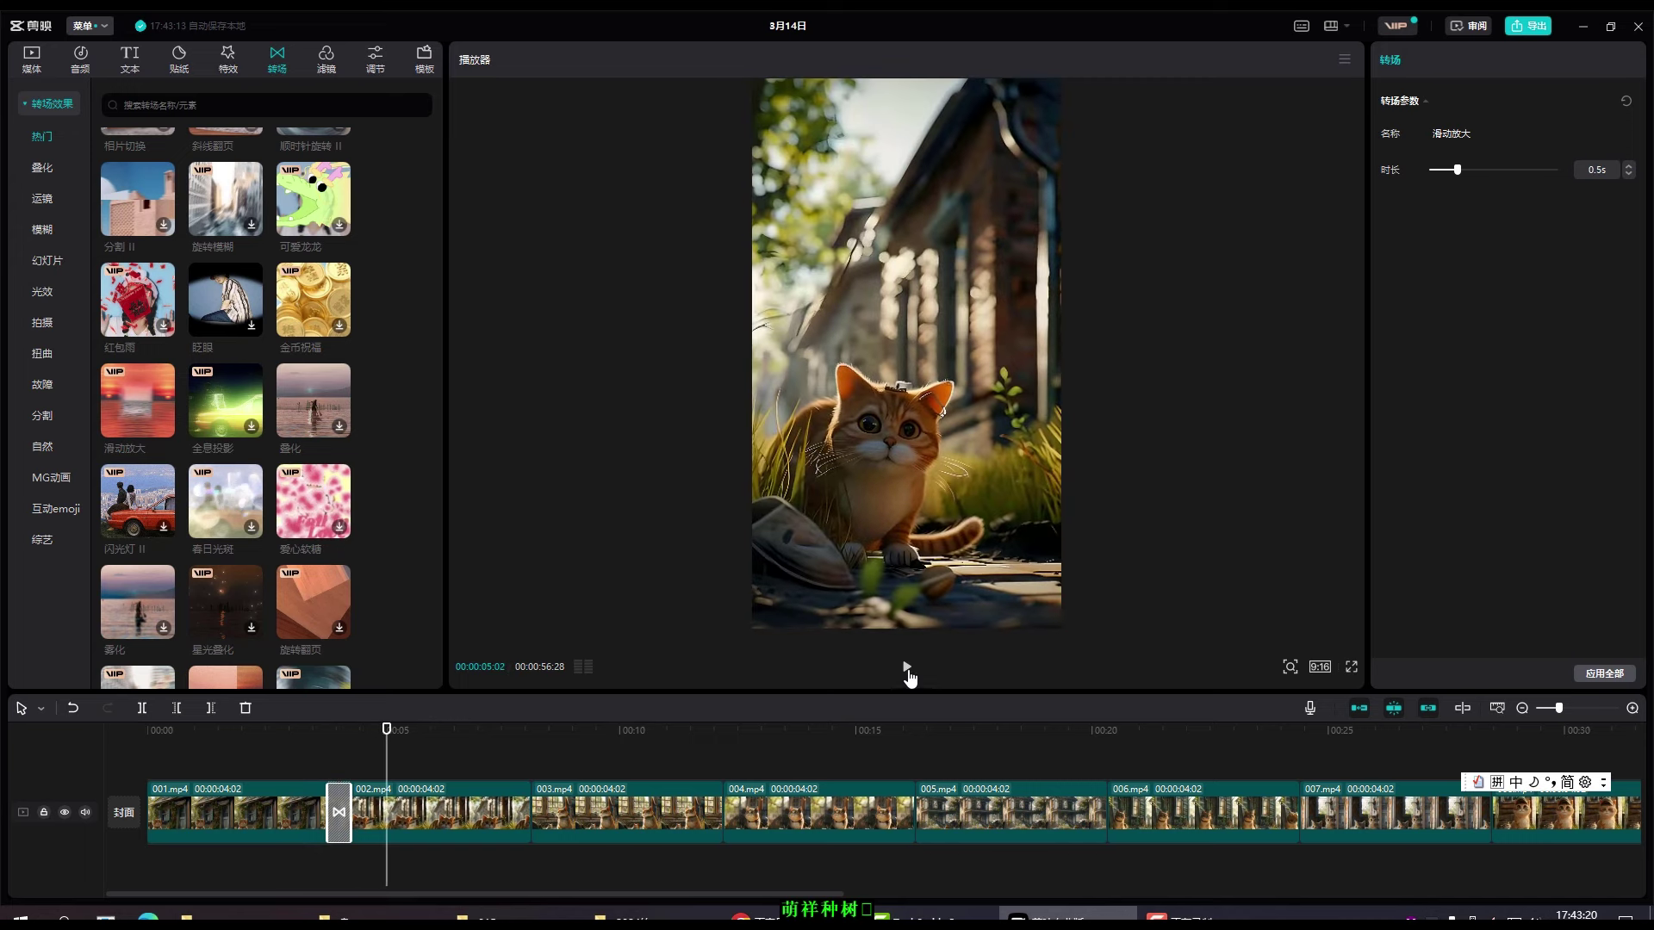
{"action": "left_click_drag", "start_coordinate": [385, 728], "coordinate": [305, 729]}
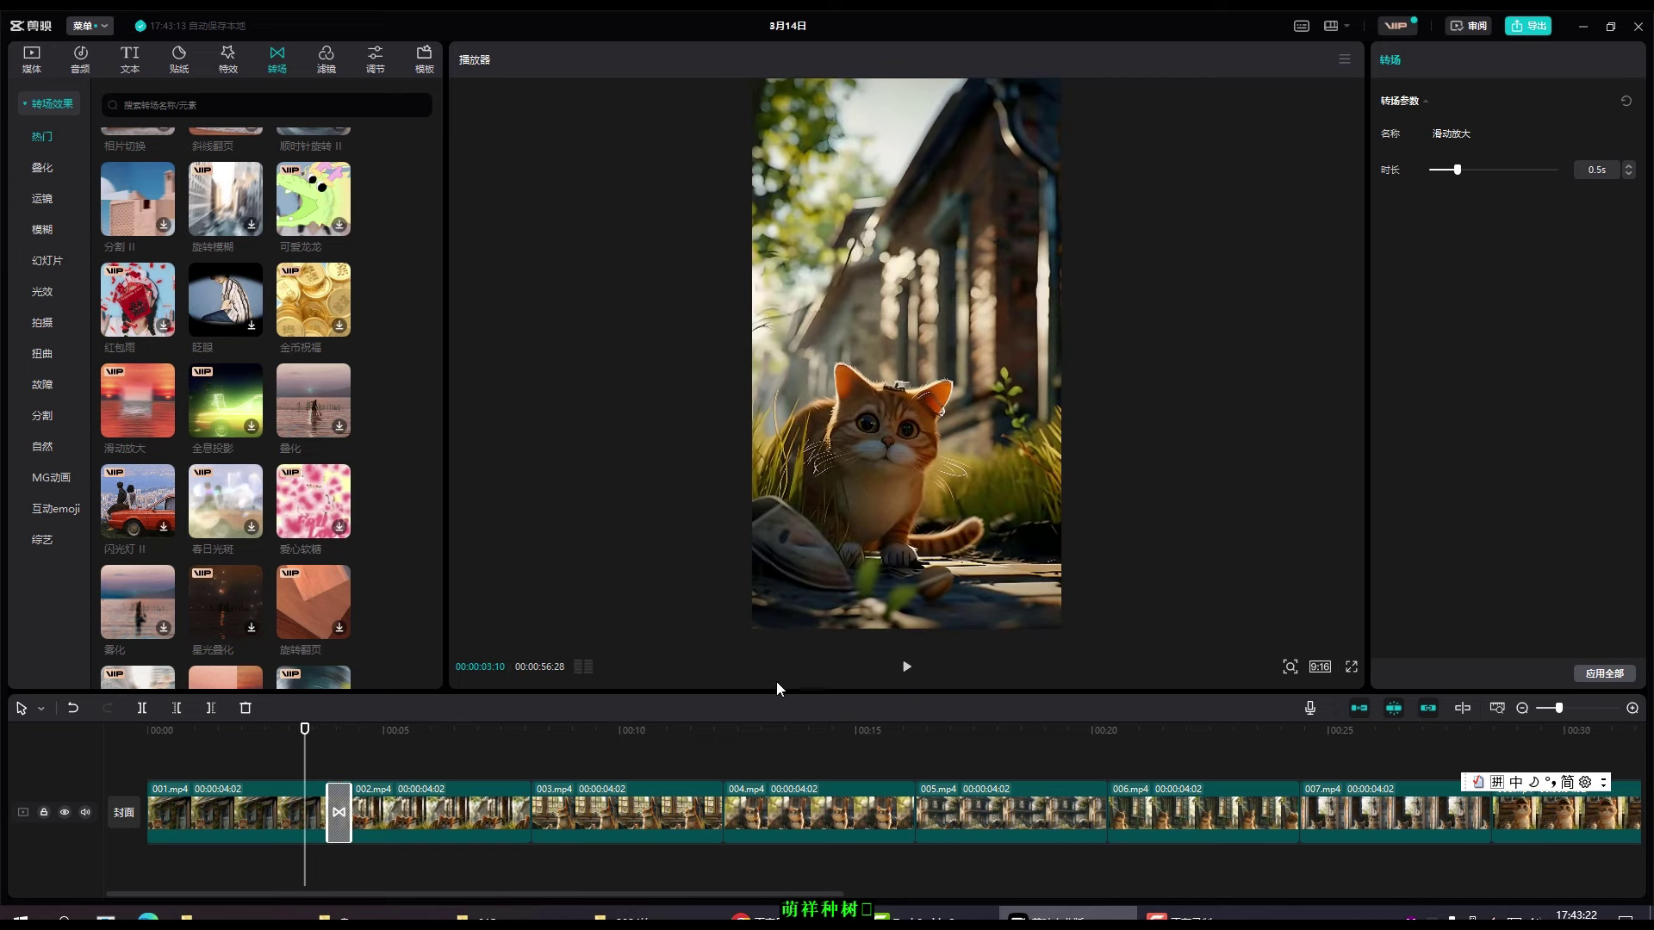
{"action": "left_click", "coordinate": [905, 670]}
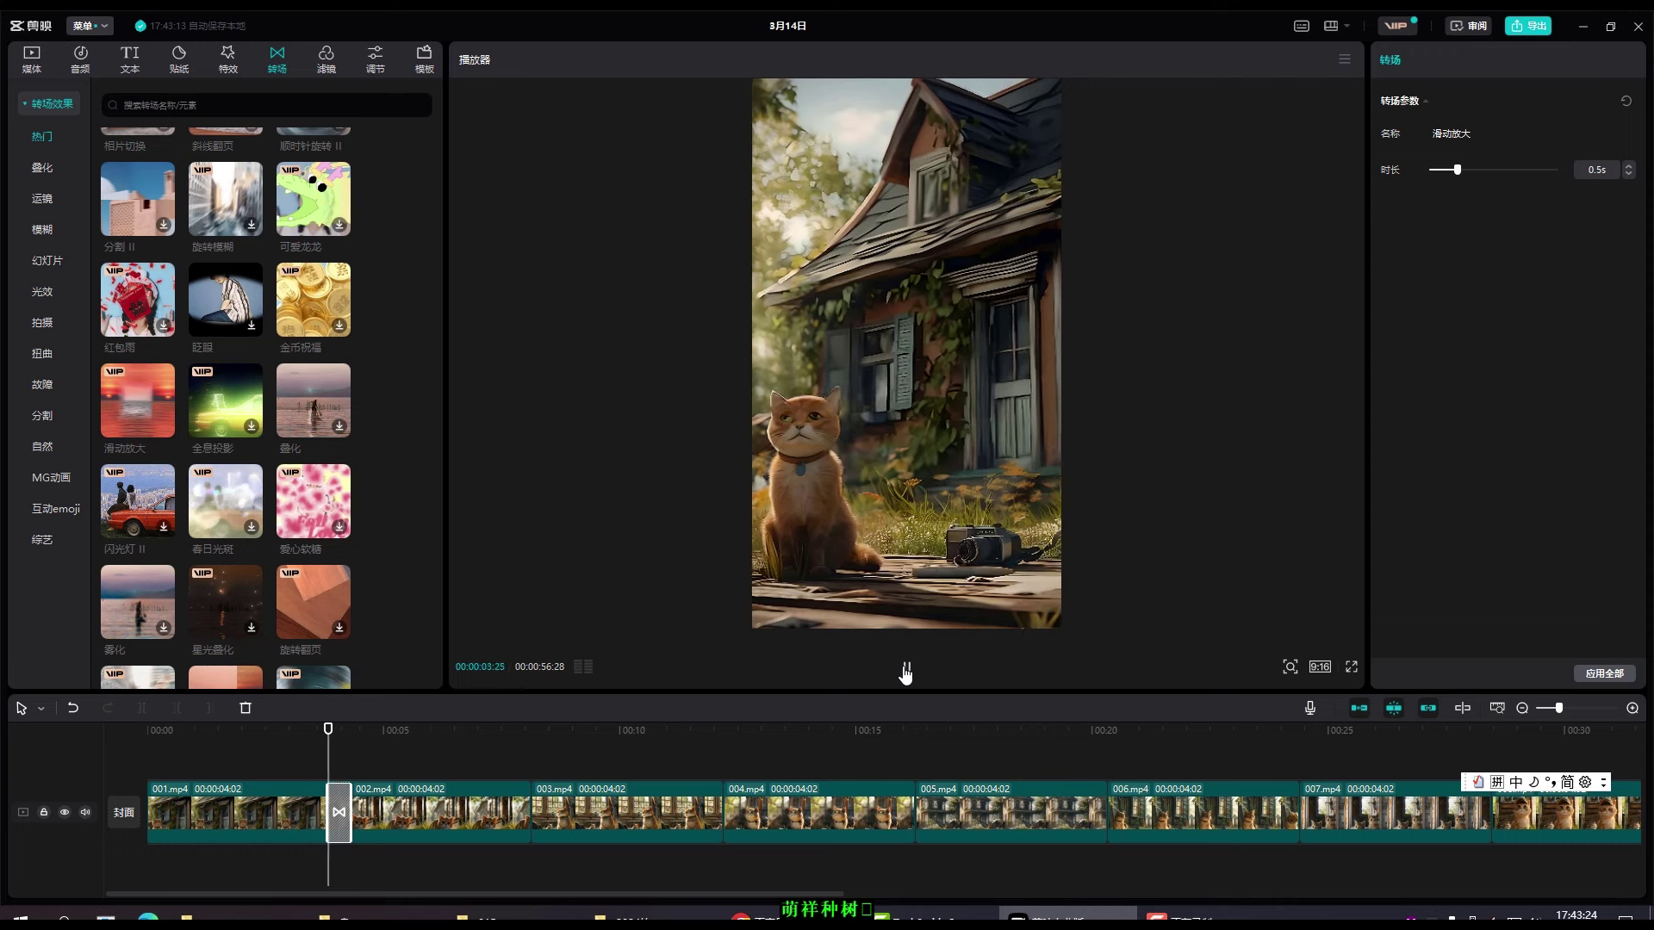
{"action": "key", "text": "space"}
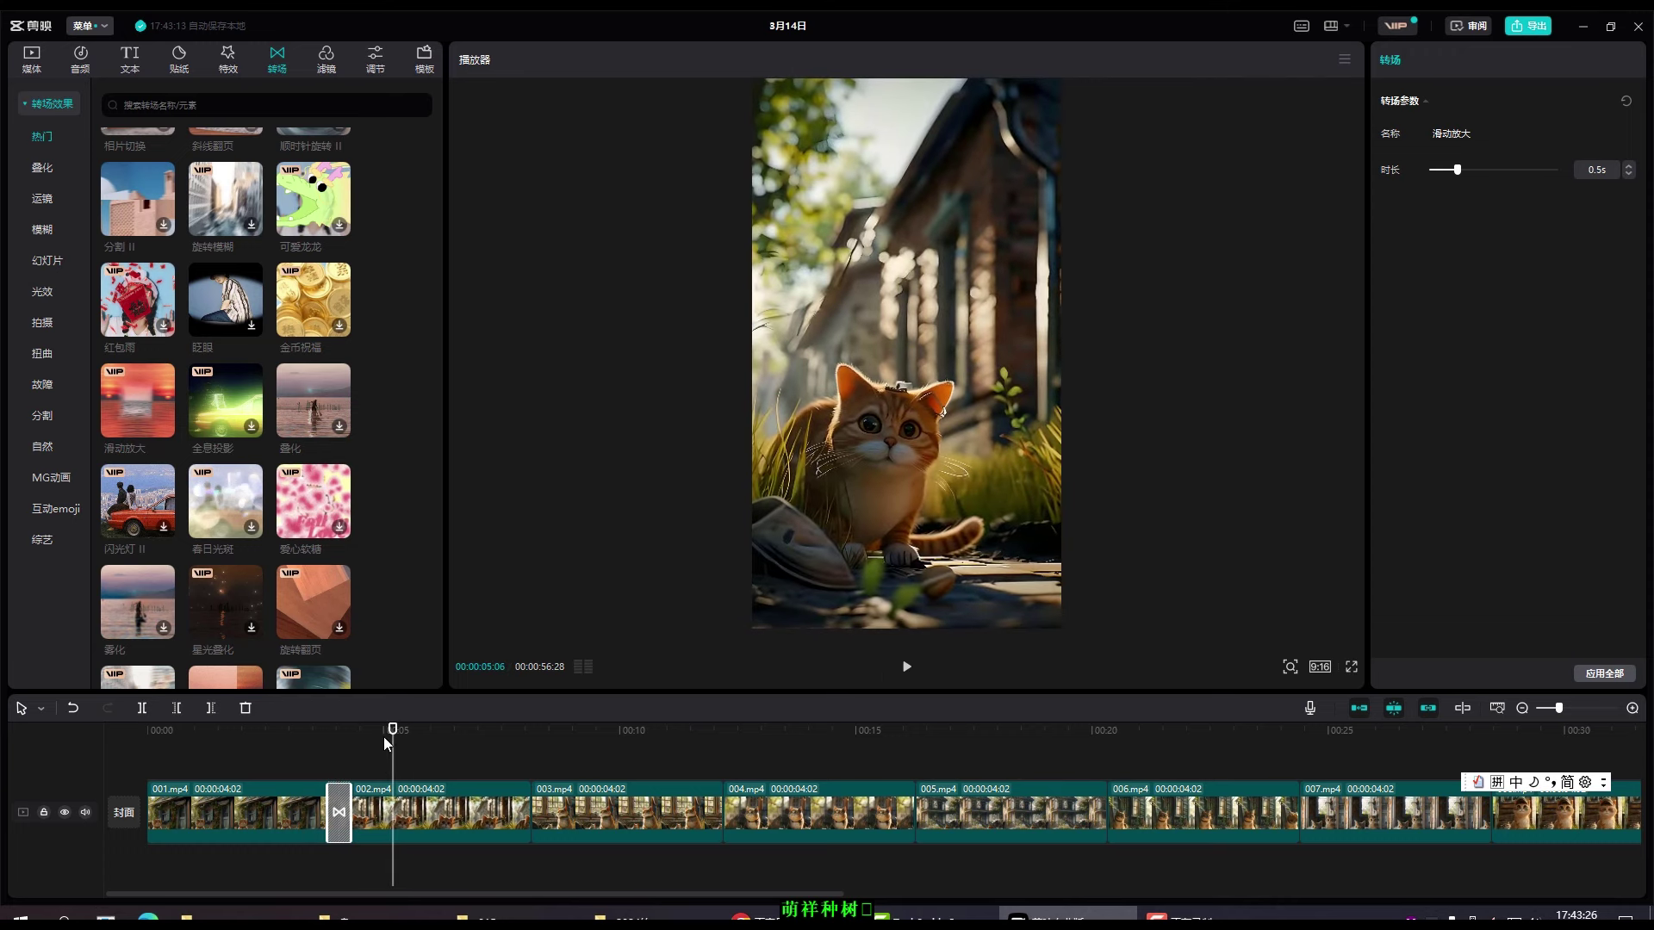
{"action": "left_click_drag", "start_coordinate": [393, 729], "coordinate": [340, 729]}
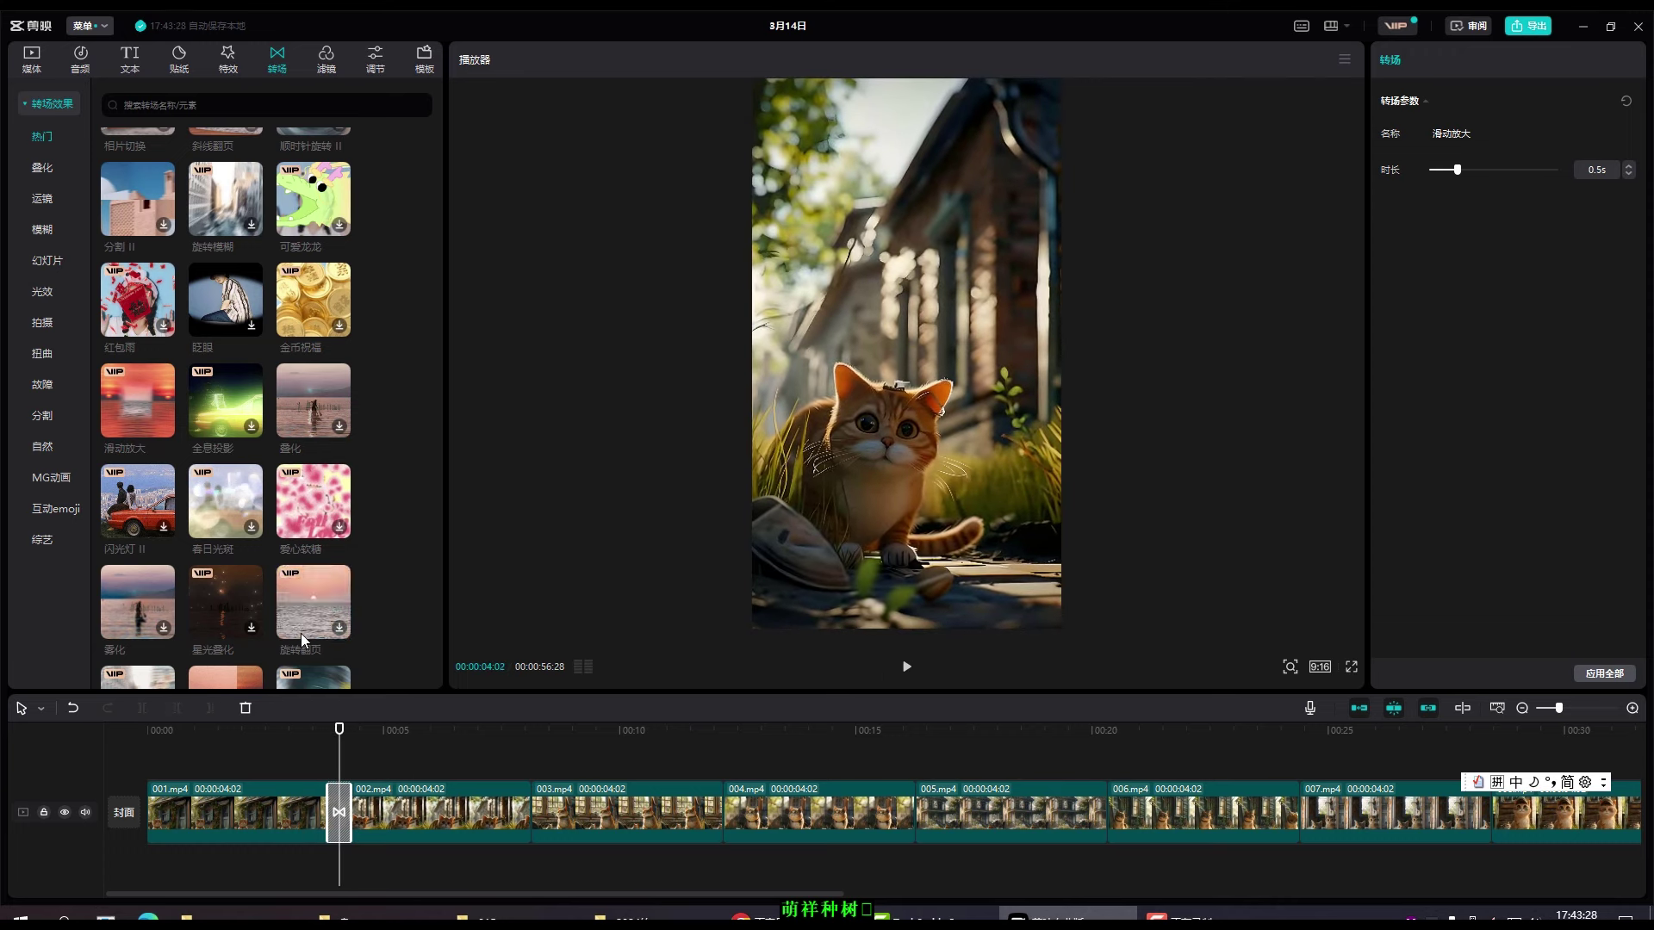
- Apply the 滑动放大 transition to all the cuts and play back the joins from 002.mp4 to 004.mp4
{"action": "left_click", "coordinate": [1601, 673]}
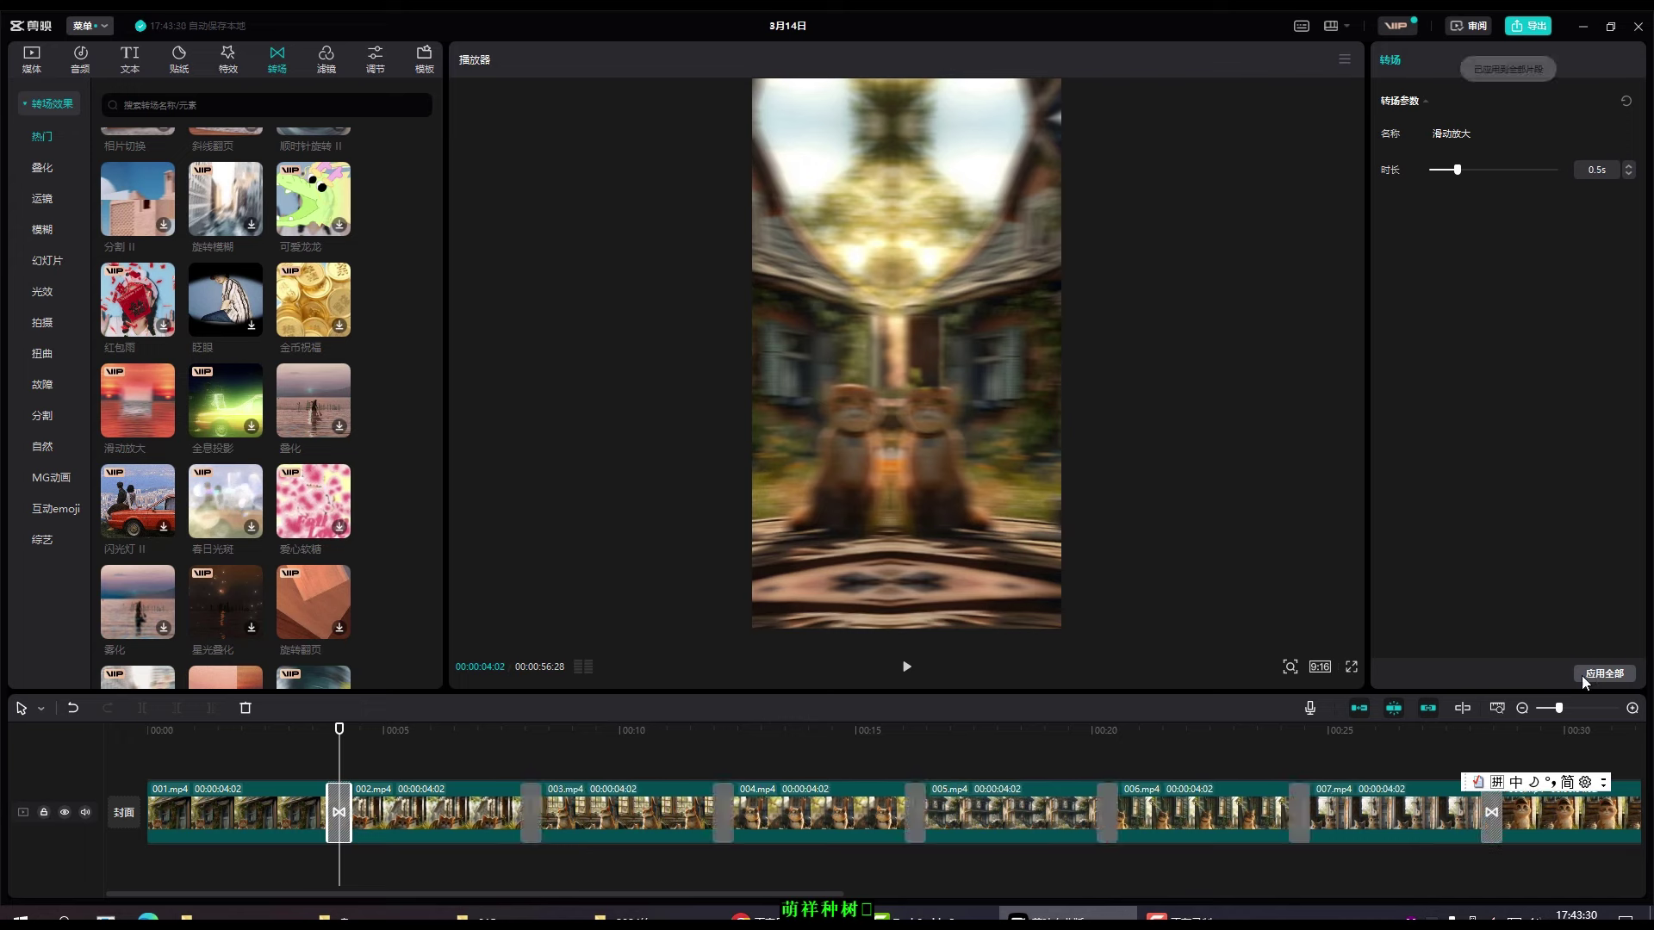
{"action": "left_click_drag", "start_coordinate": [339, 738], "coordinate": [514, 732]}
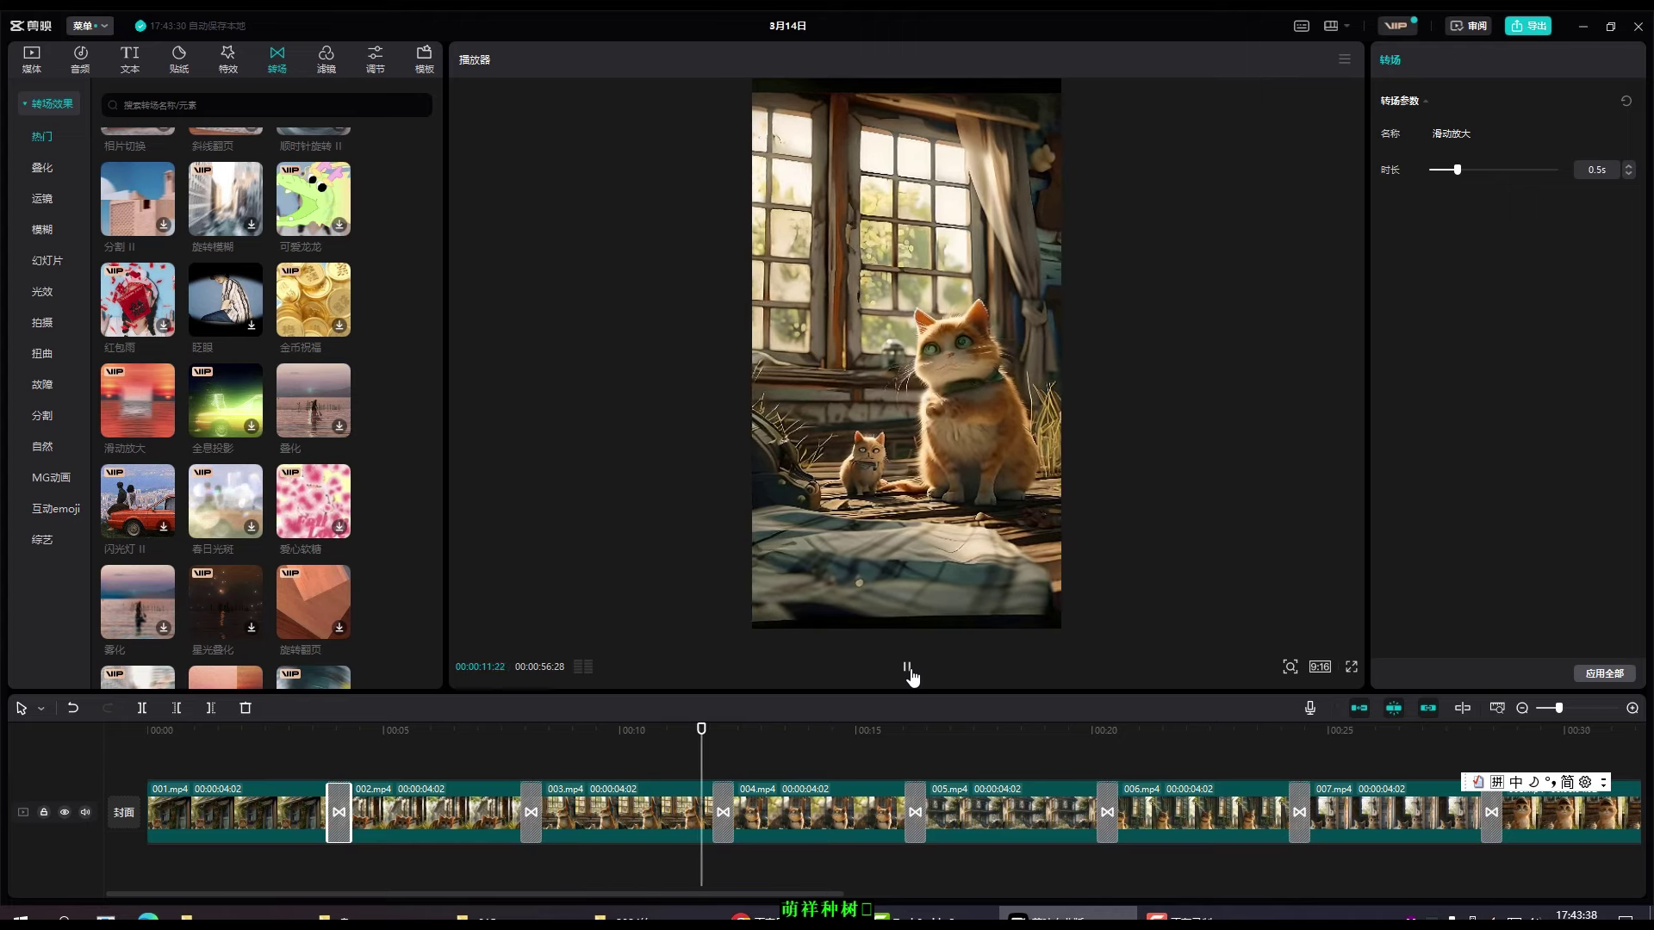
{"action": "left_click", "coordinate": [907, 670]}
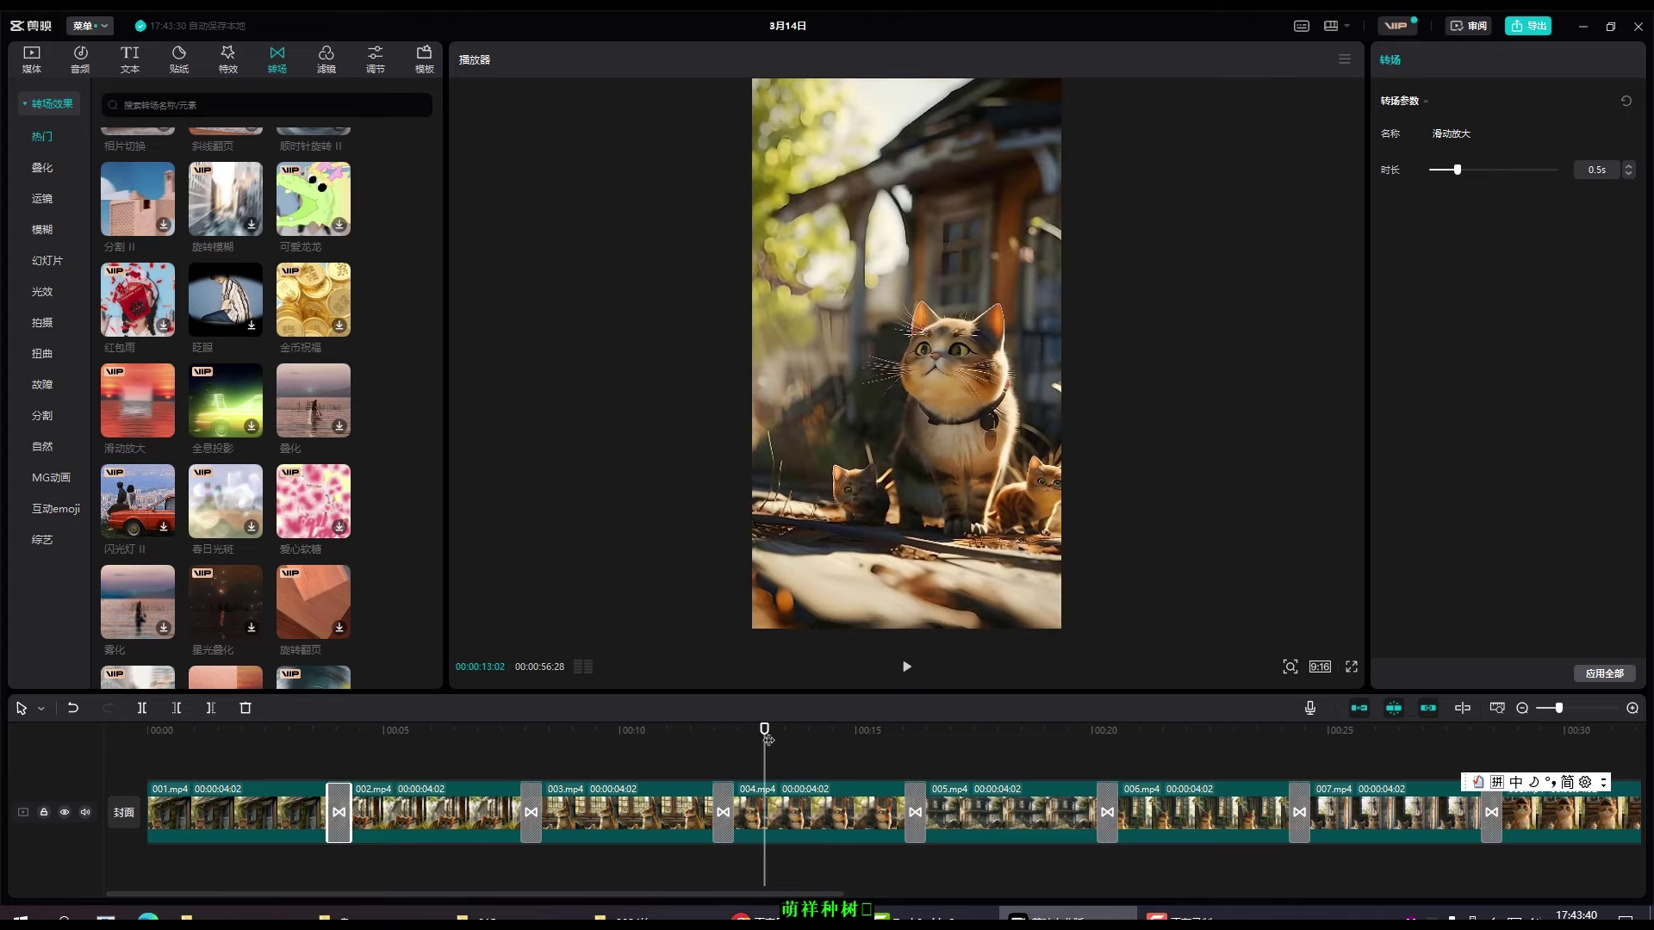
{"action": "left_click_drag", "start_coordinate": [768, 739], "coordinate": [724, 749]}
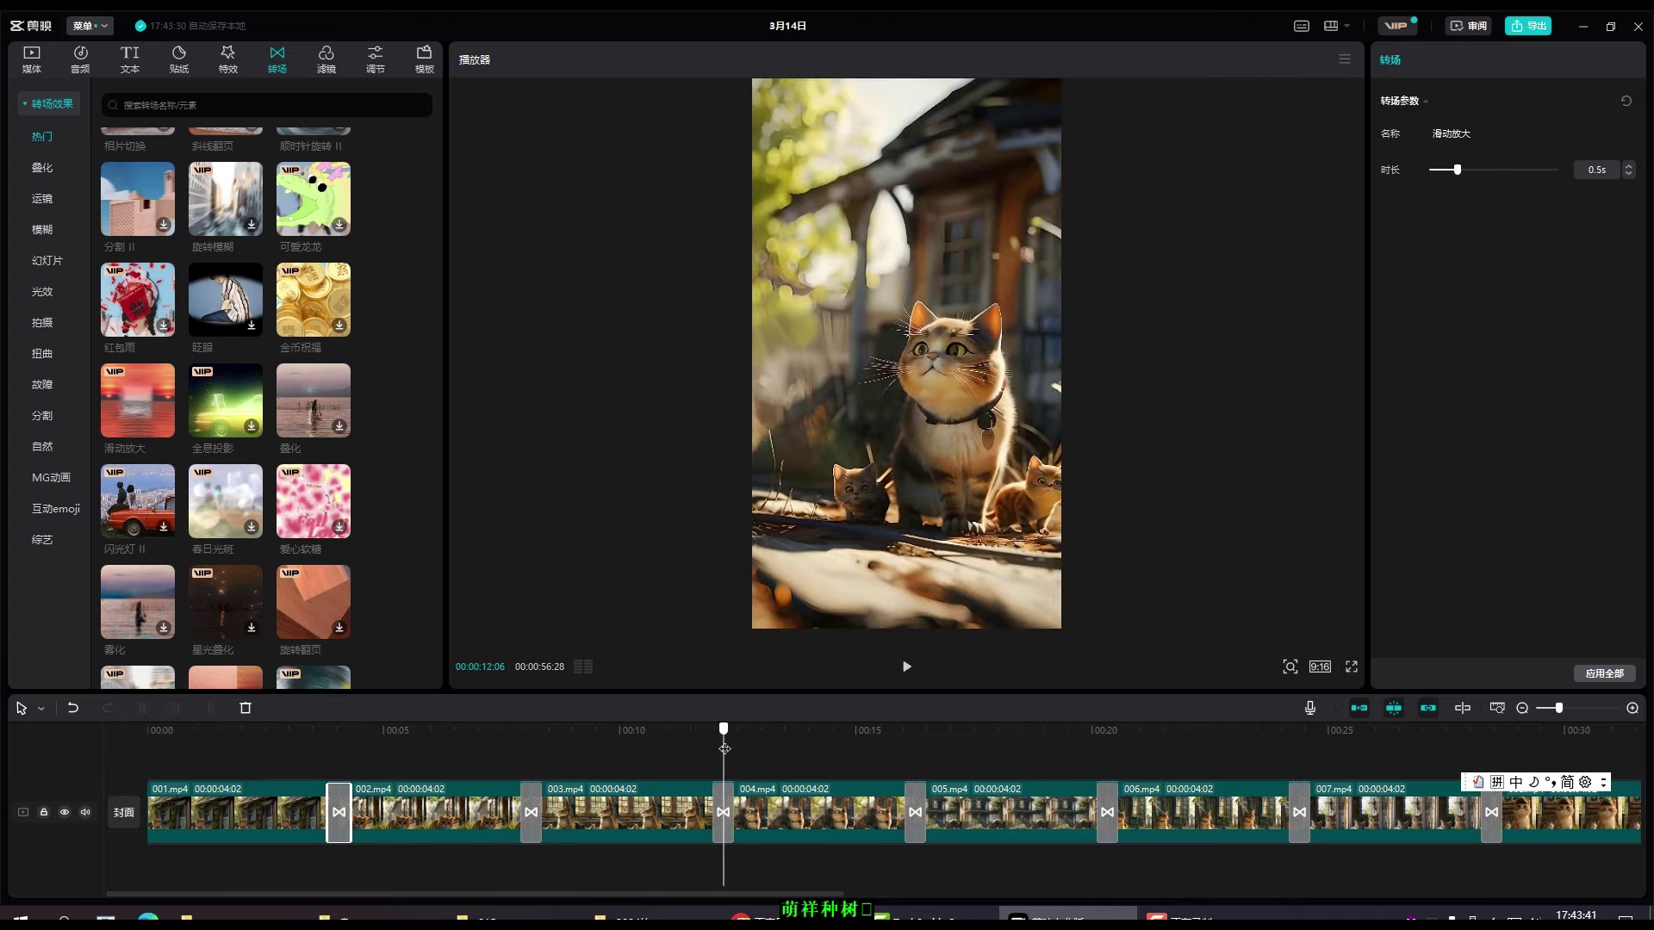
- Set the duration of the transition between 001.mp4 and 002.mp4 to 0.8s and play back the video from 004.mp4 into 006.mp4
{"action": "left_click", "coordinate": [1456, 171]}
{"action": "left_click_drag", "start_coordinate": [1461, 171], "coordinate": [1479, 171]}
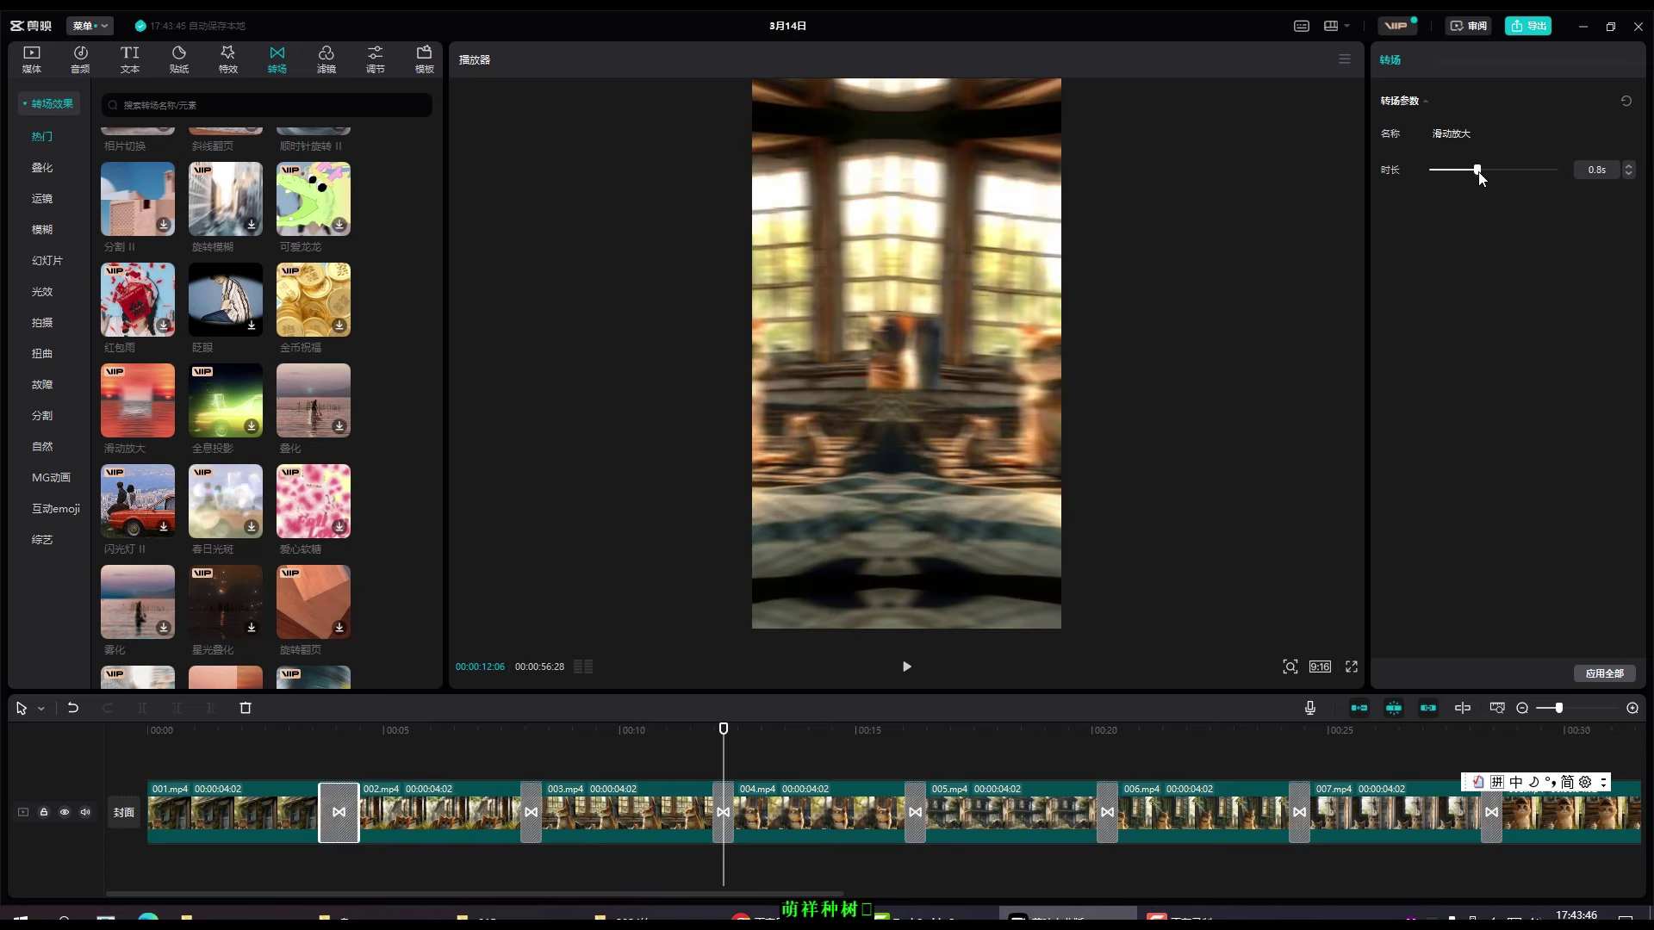
{"action": "left_click_drag", "start_coordinate": [724, 733], "coordinate": [878, 732]}
{"action": "left_click", "coordinate": [907, 667]}
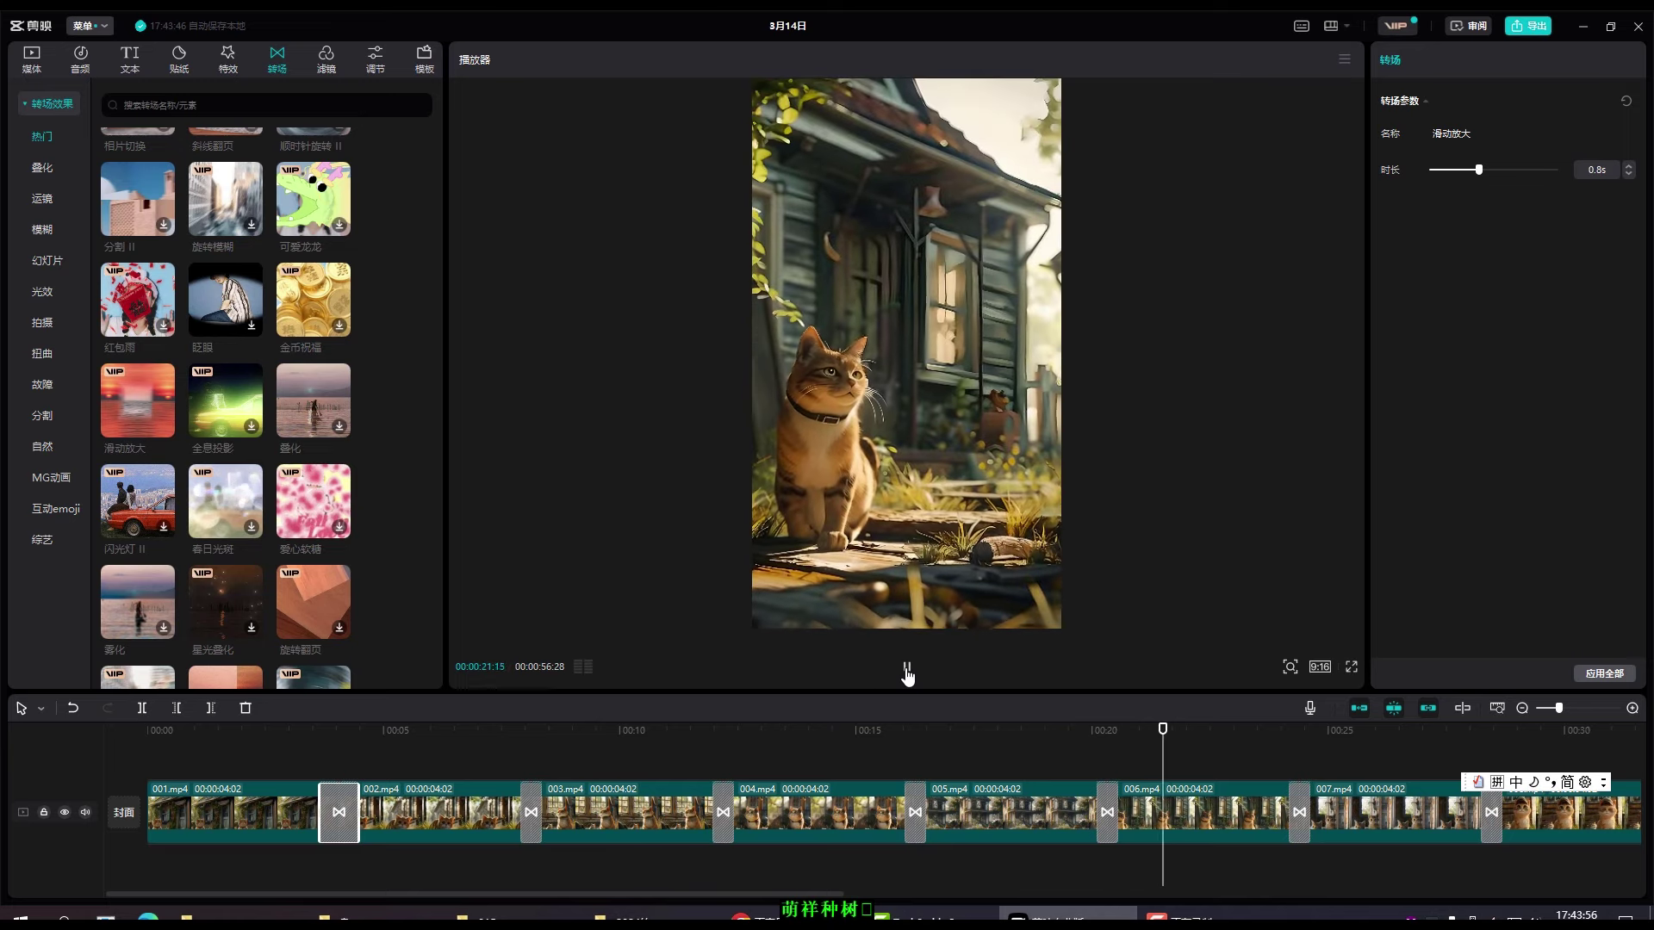
{"action": "left_click", "coordinate": [907, 668]}
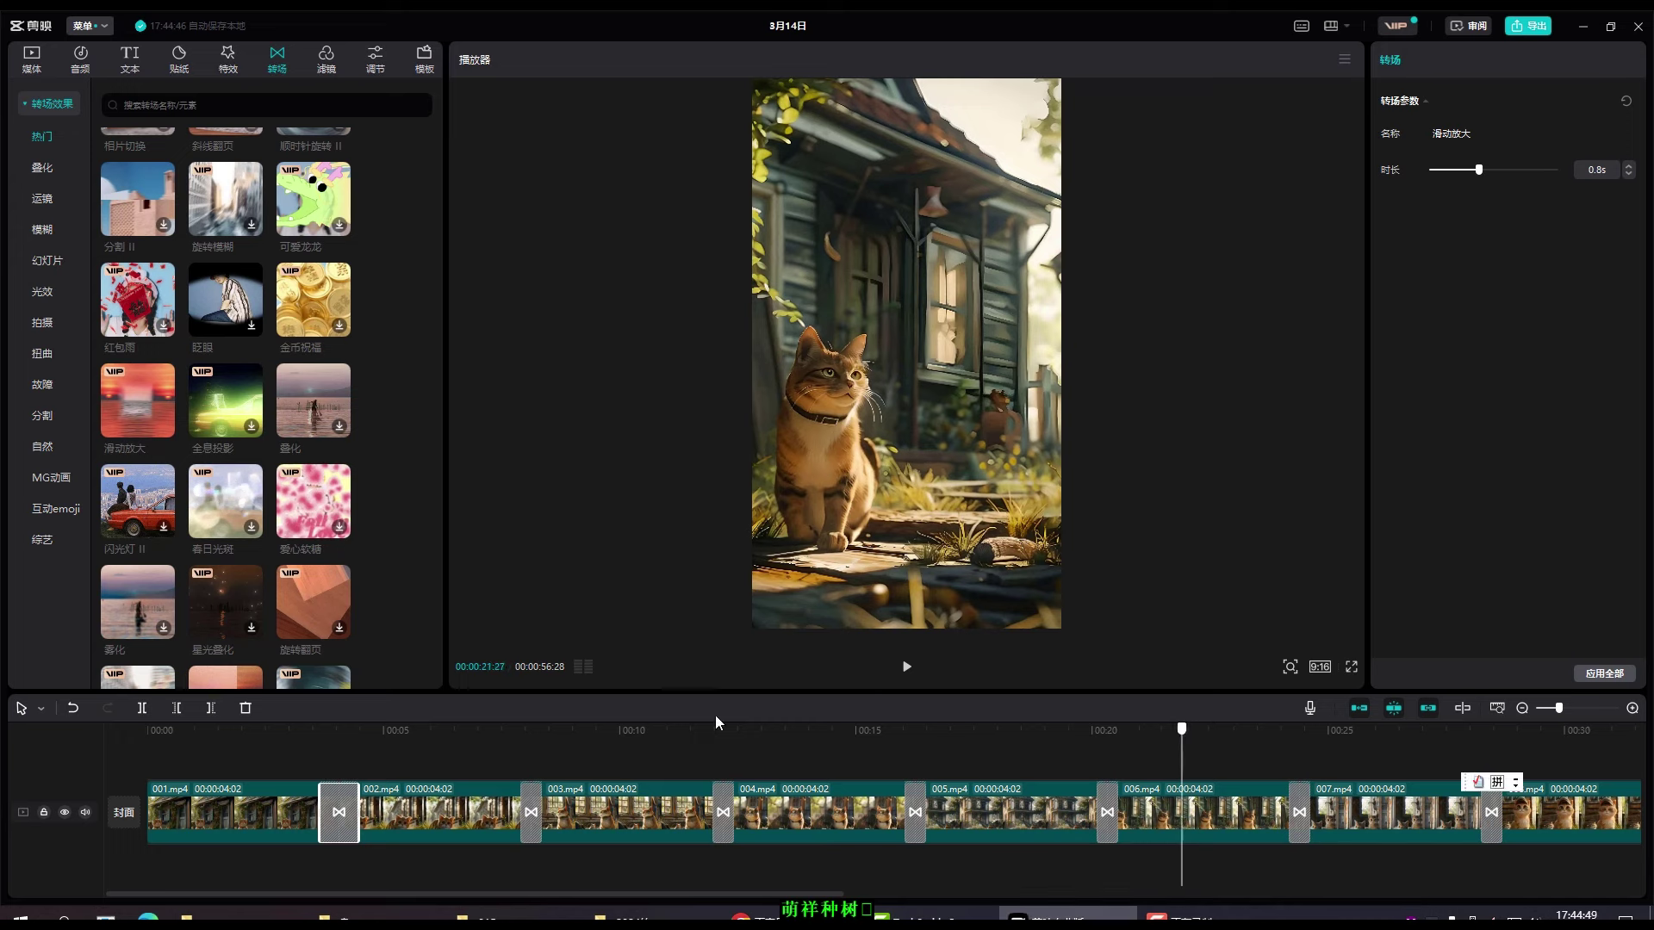
- Try the 复古频闪 screen effect at the start of the timeline above 001.mp4 and play it back
{"action": "left_click_drag", "start_coordinate": [1189, 732], "coordinate": [3, 679]}
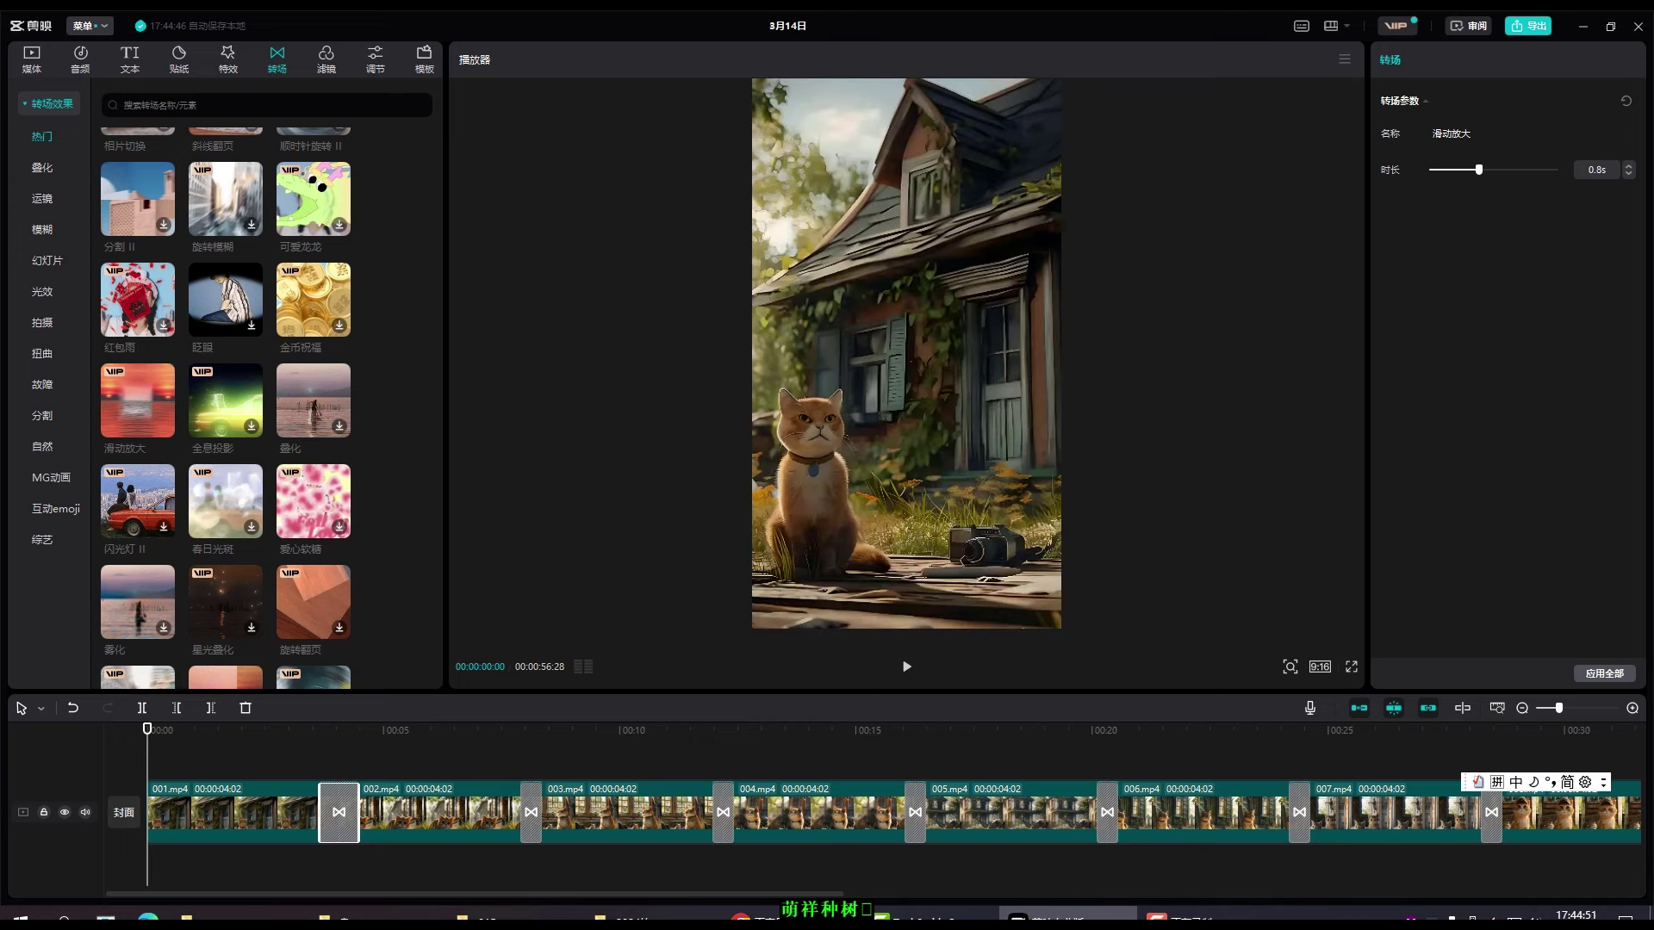
{"action": "left_click", "coordinate": [228, 62]}
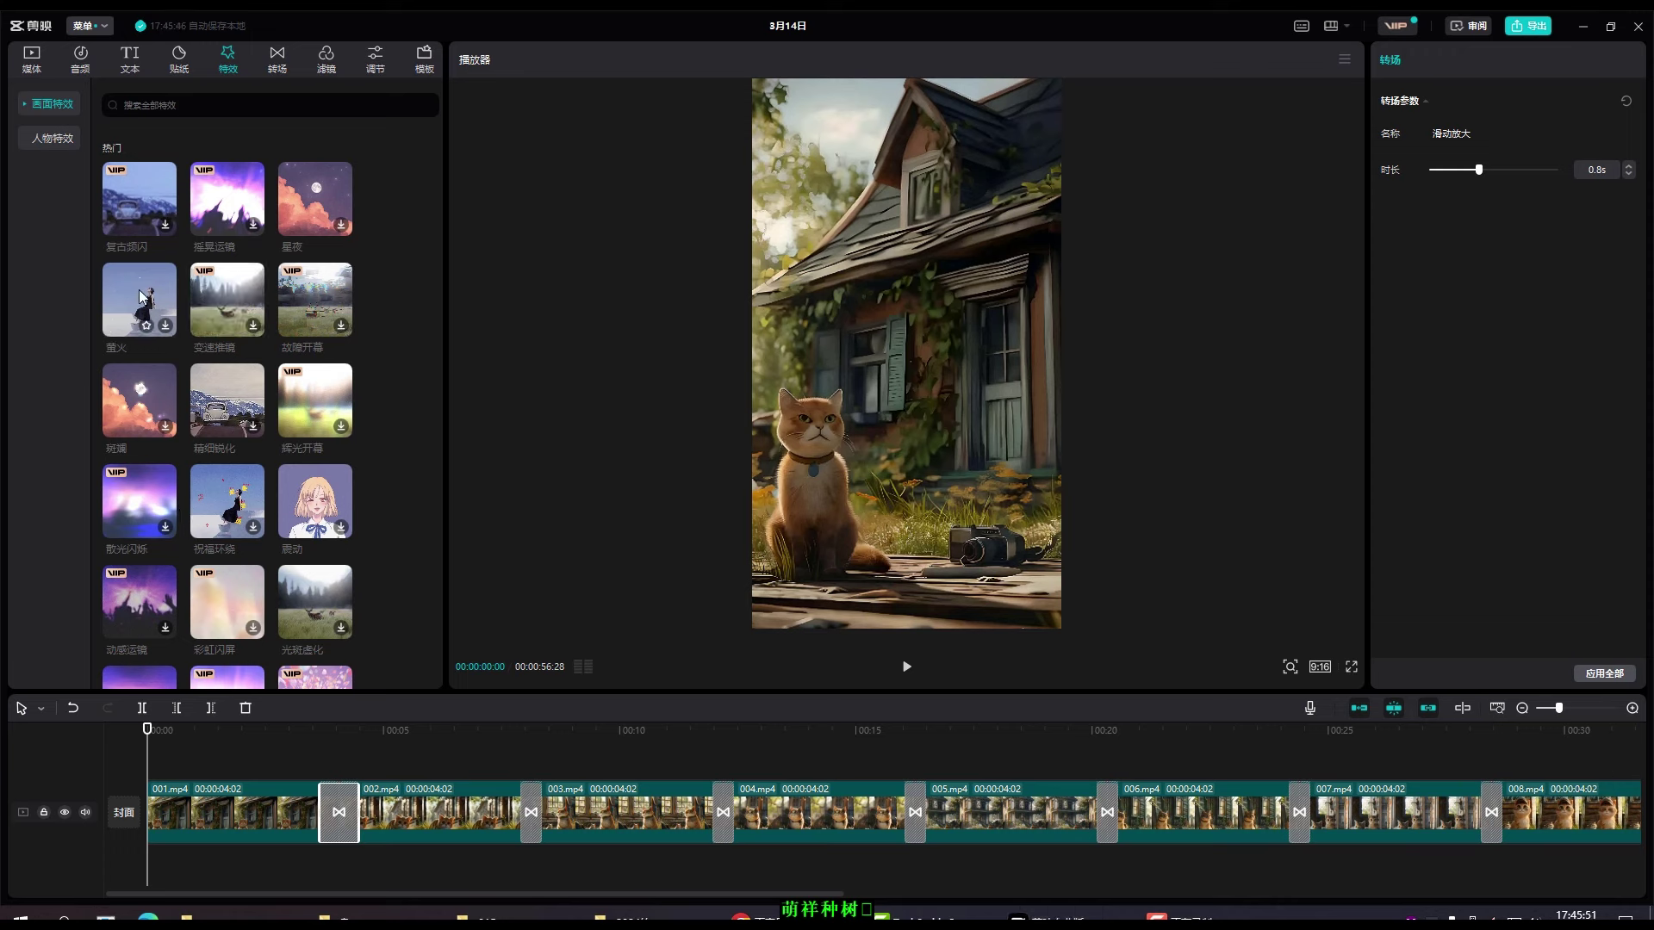
{"action": "left_click_drag", "start_coordinate": [163, 226], "coordinate": [153, 777]}
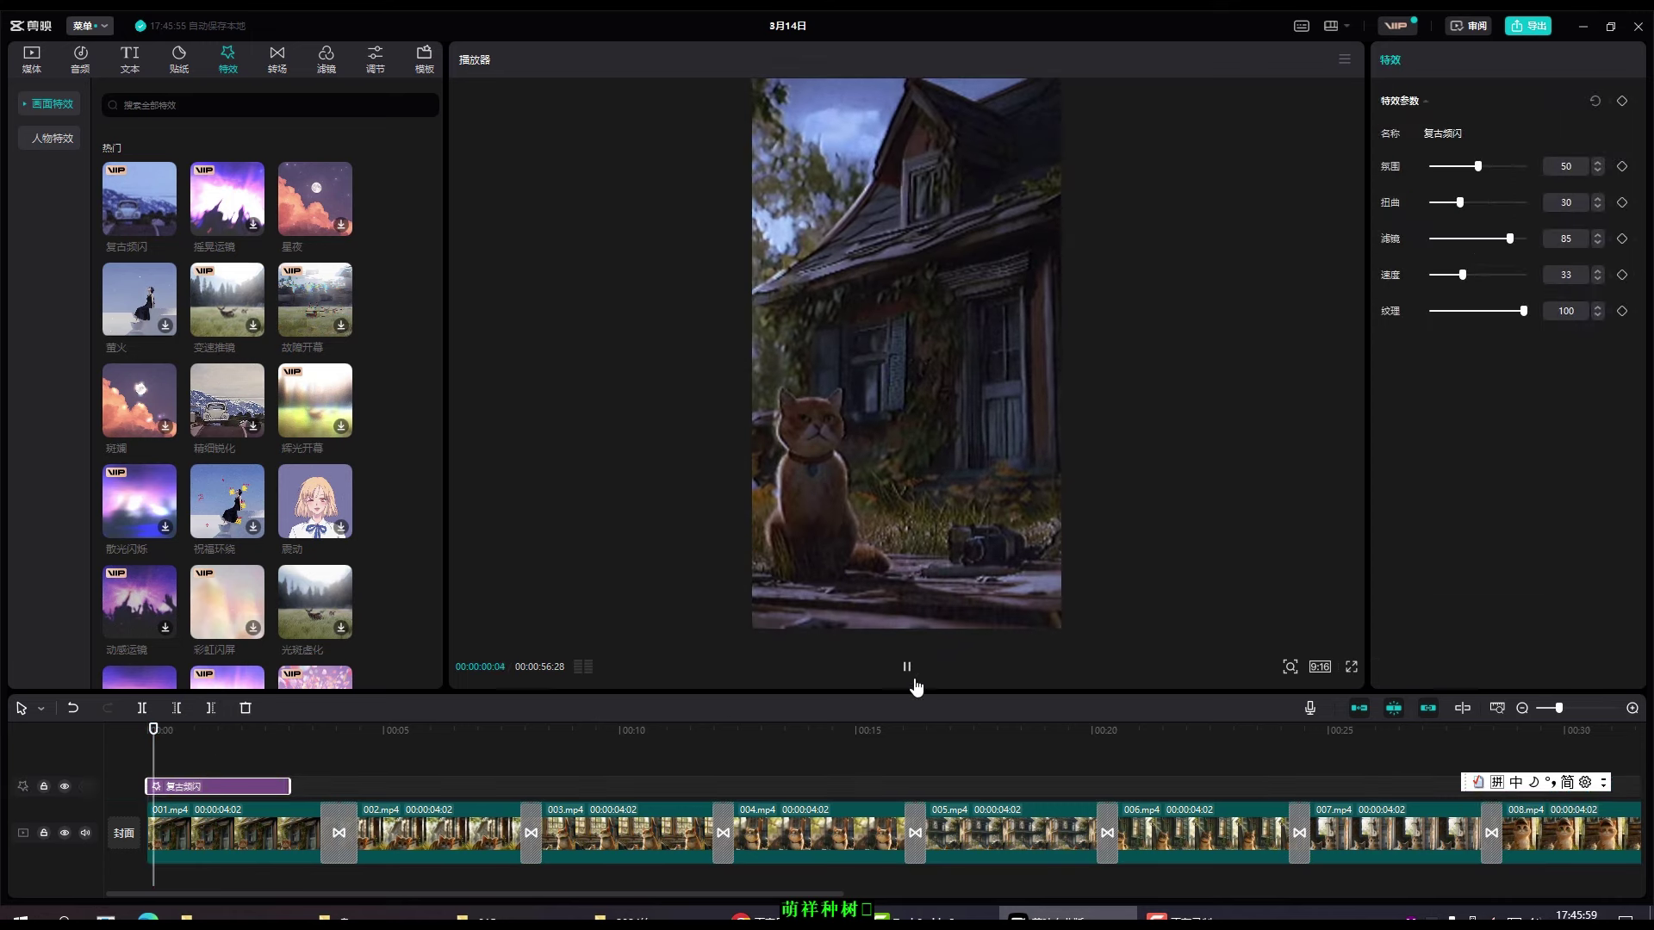
{"action": "left_click", "coordinate": [907, 670]}
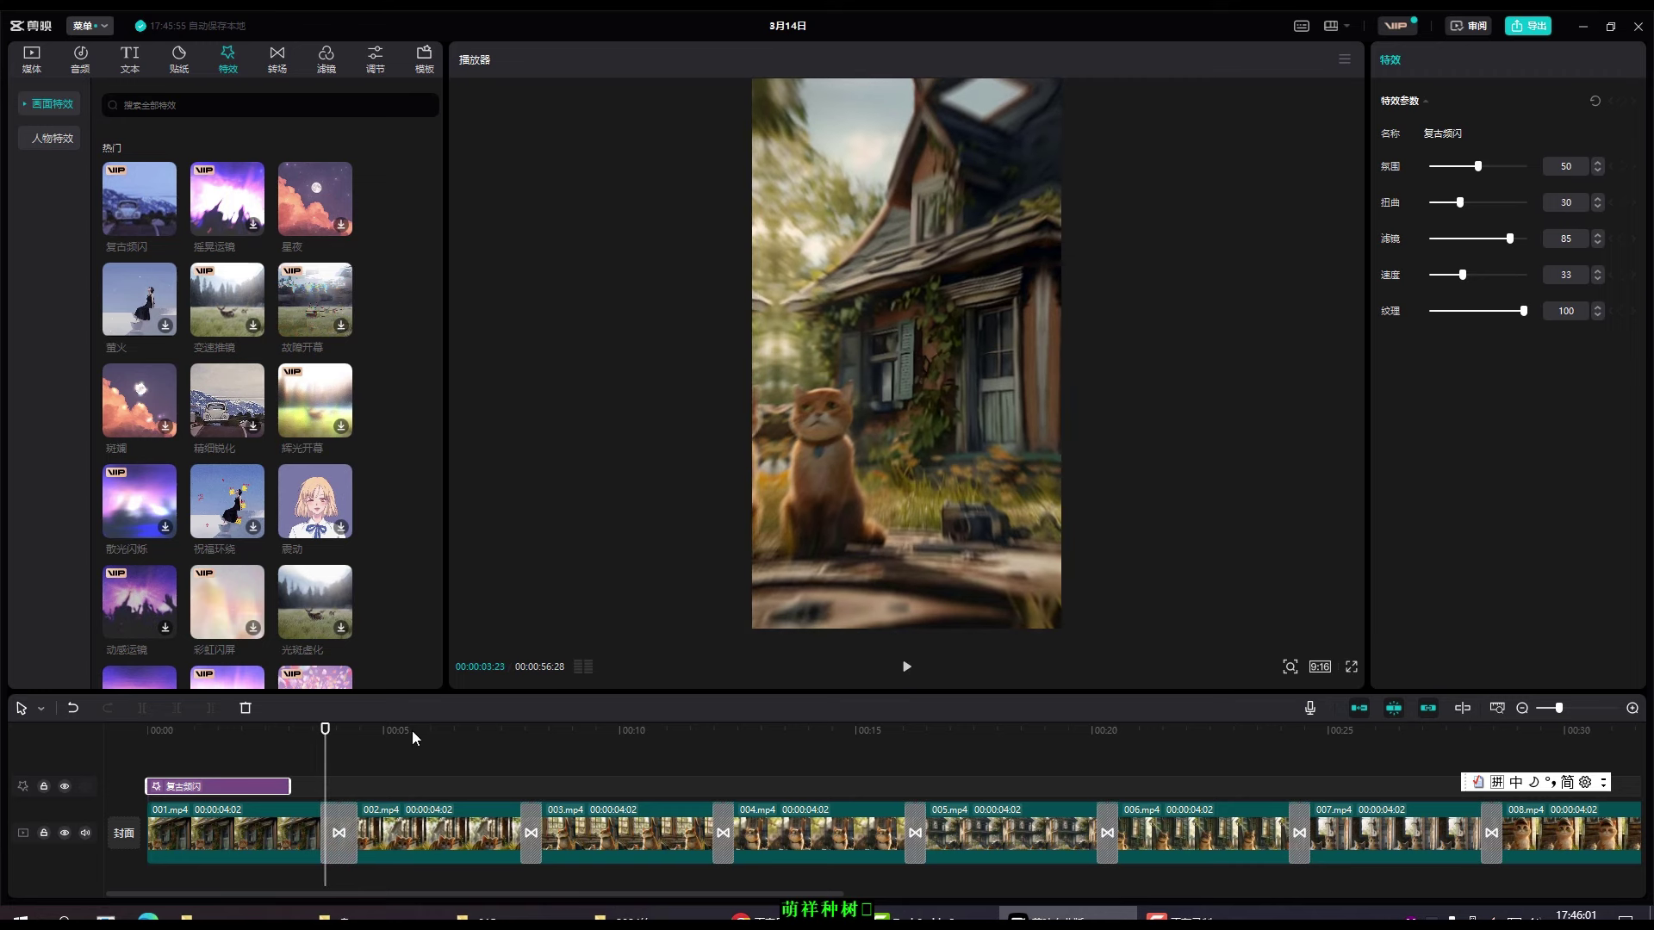
{"action": "left_click_drag", "start_coordinate": [336, 731], "coordinate": [210, 755]}
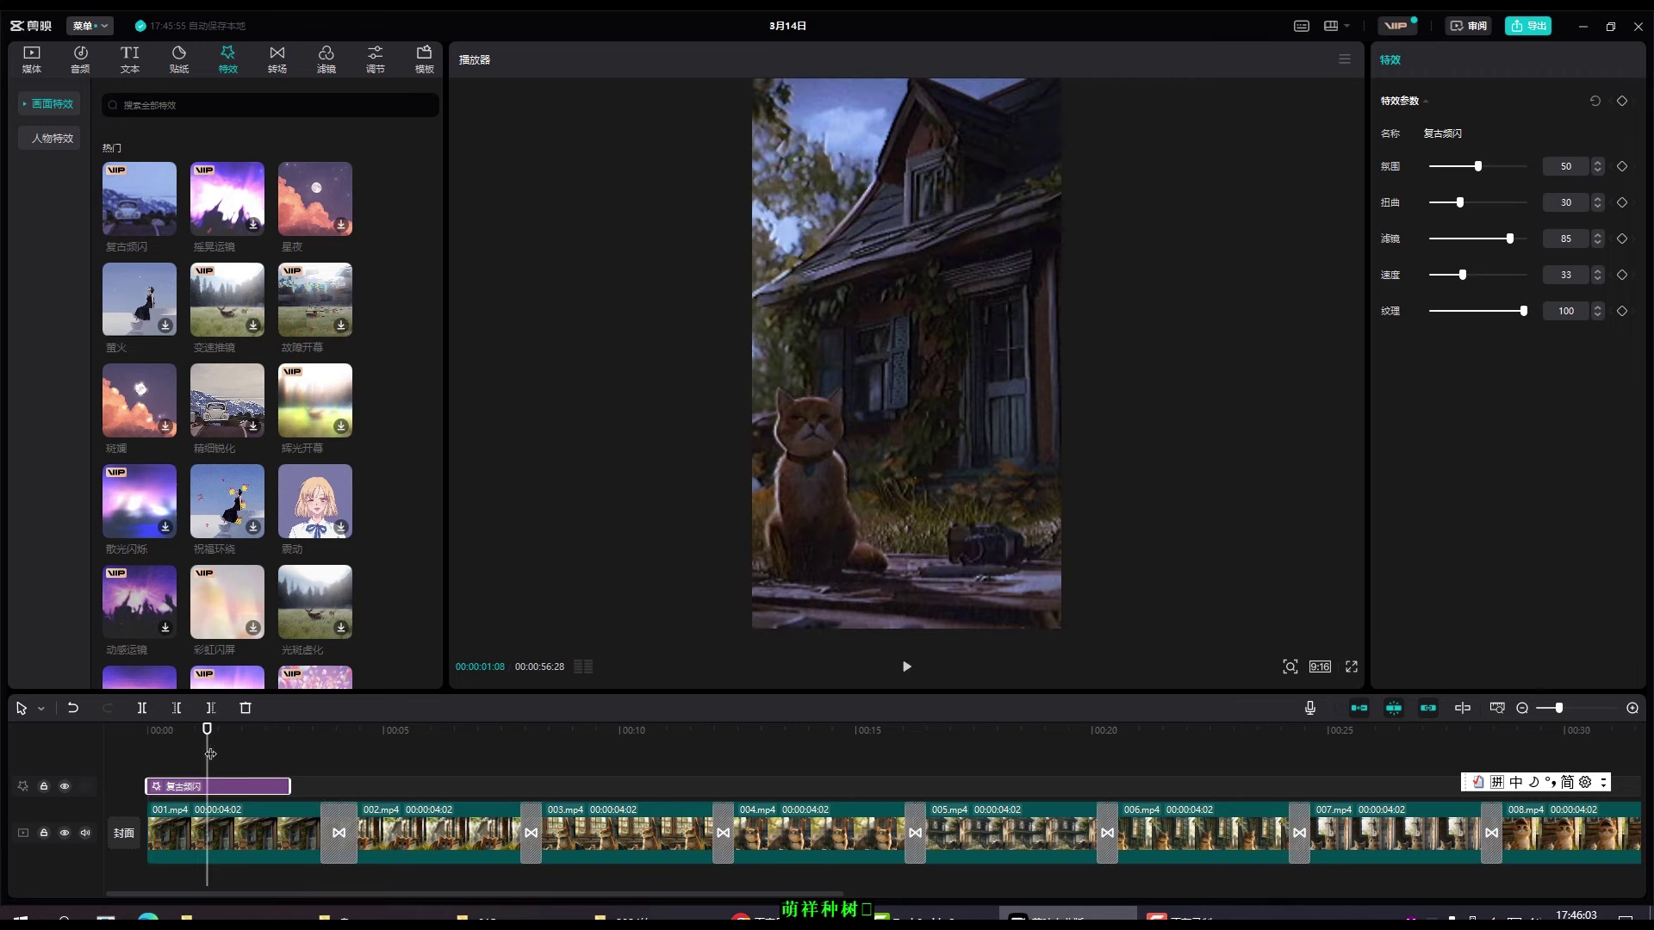
{"action": "left_click", "coordinate": [908, 669]}
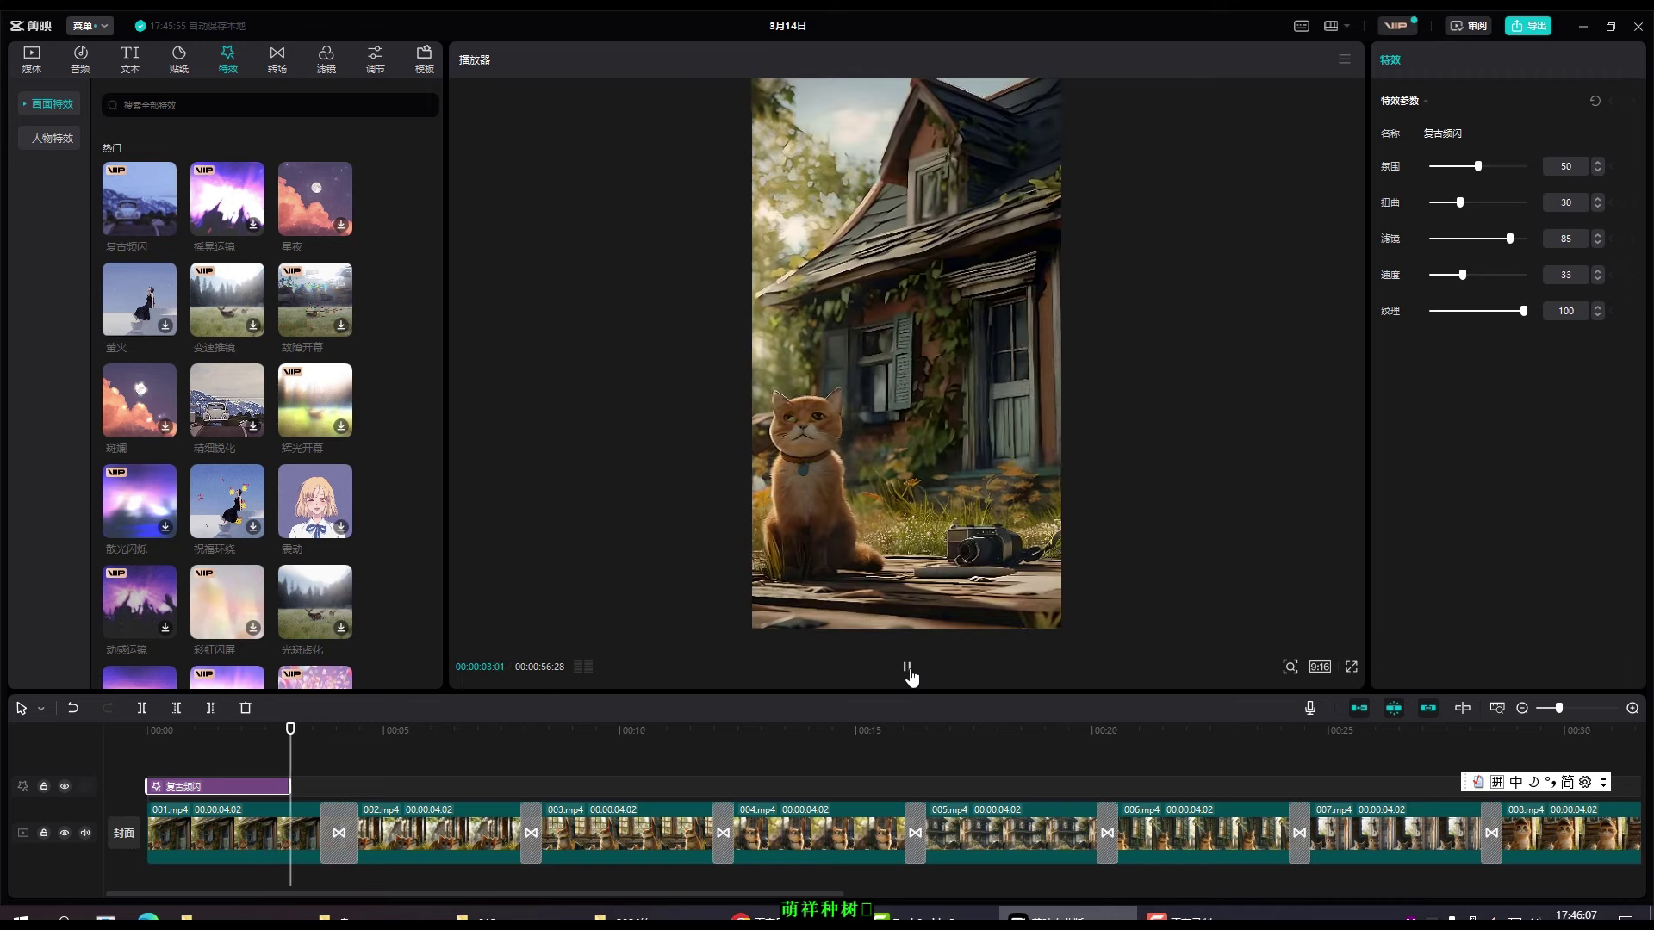
{"action": "left_click", "coordinate": [908, 668]}
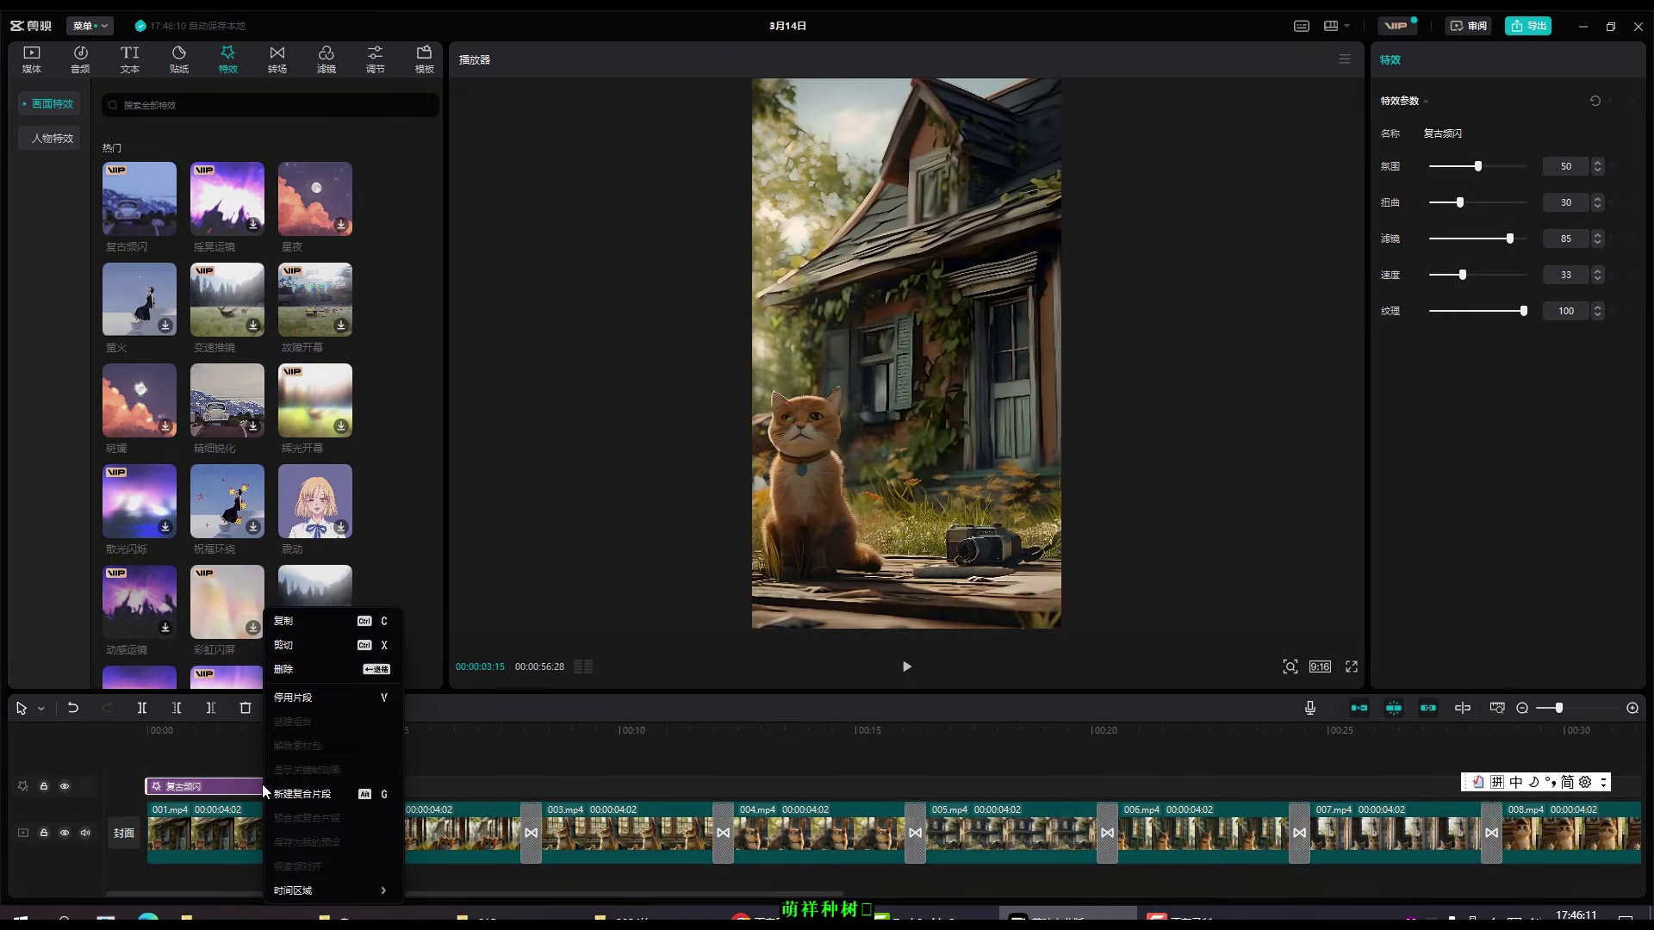
- Replace the 复古频闪 effect above 001.mp4 with the 彩虹闪屏 effect and play it back
{"action": "left_click", "coordinate": [312, 669]}
{"action": "left_click_drag", "start_coordinate": [313, 730], "coordinate": [101, 735]}
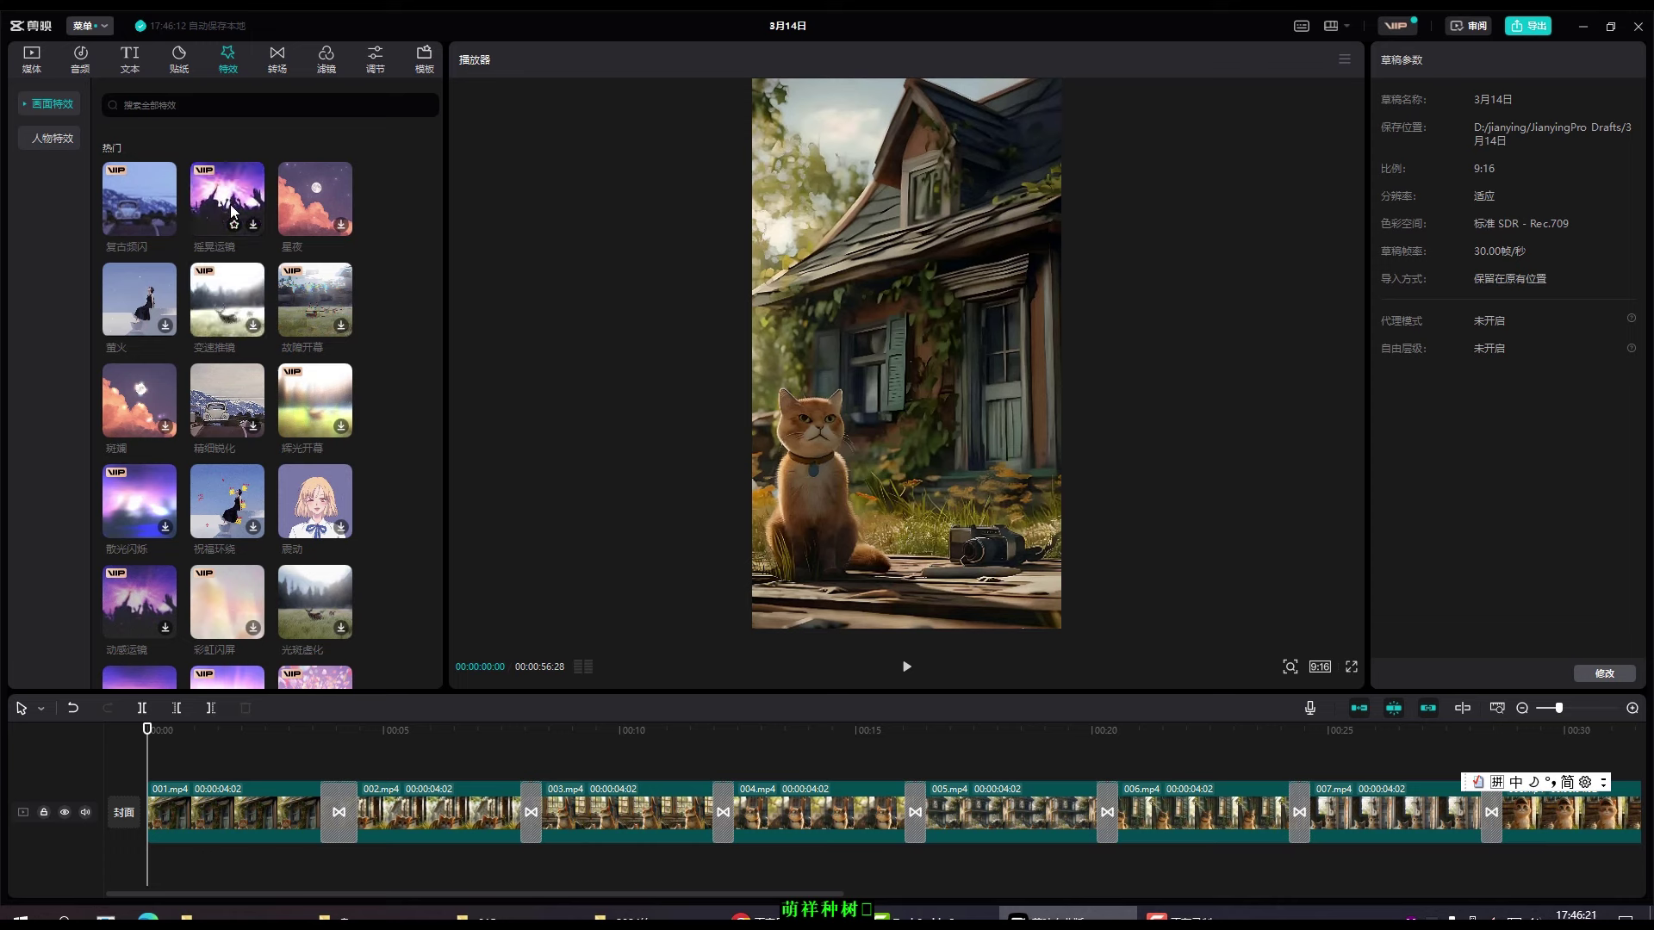
{"action": "scroll", "coordinate": [233, 515], "scroll_direction": "down", "scroll_amount": 2}
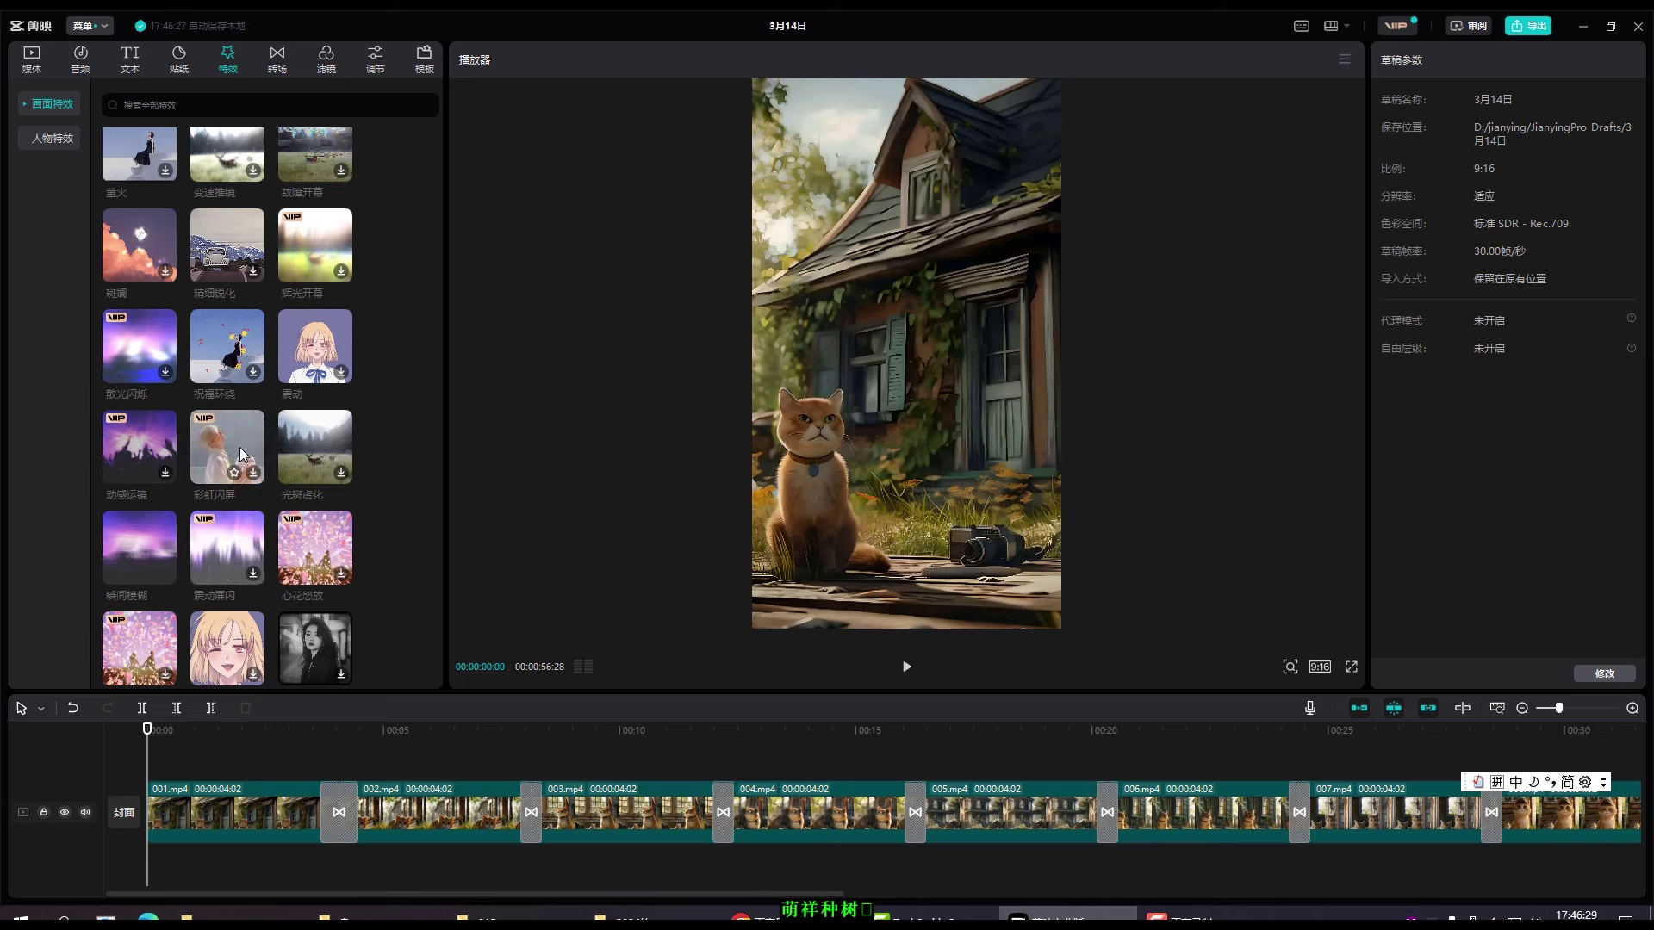
{"action": "left_click_drag", "start_coordinate": [241, 454], "coordinate": [215, 783]}
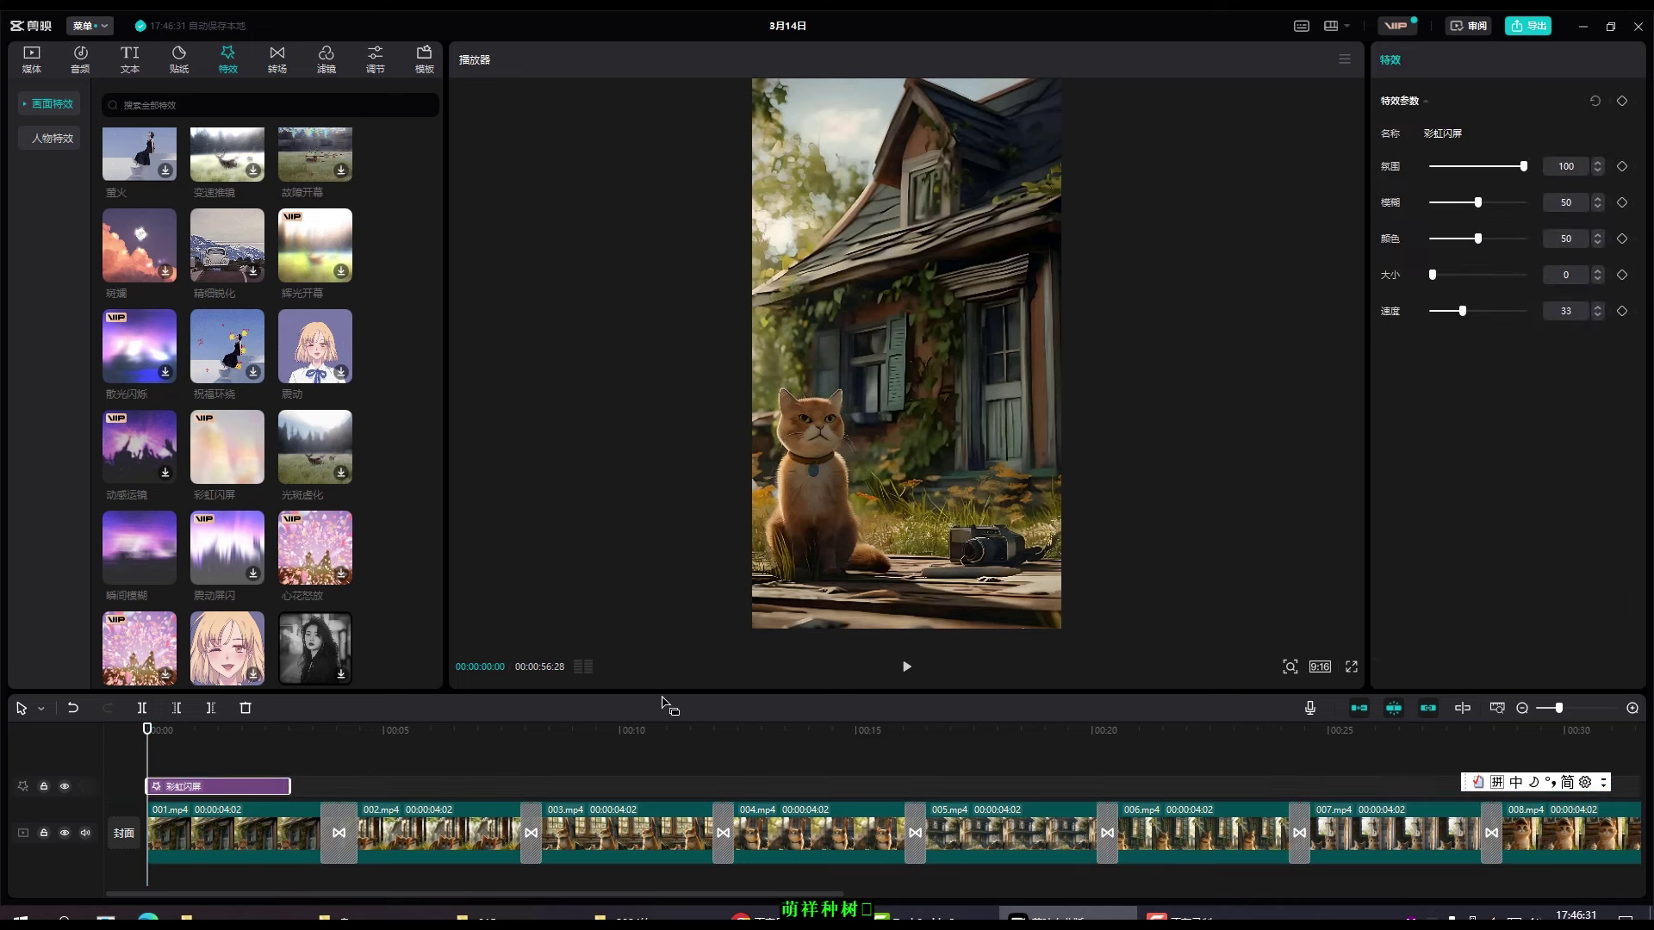
{"action": "left_click", "coordinate": [907, 669]}
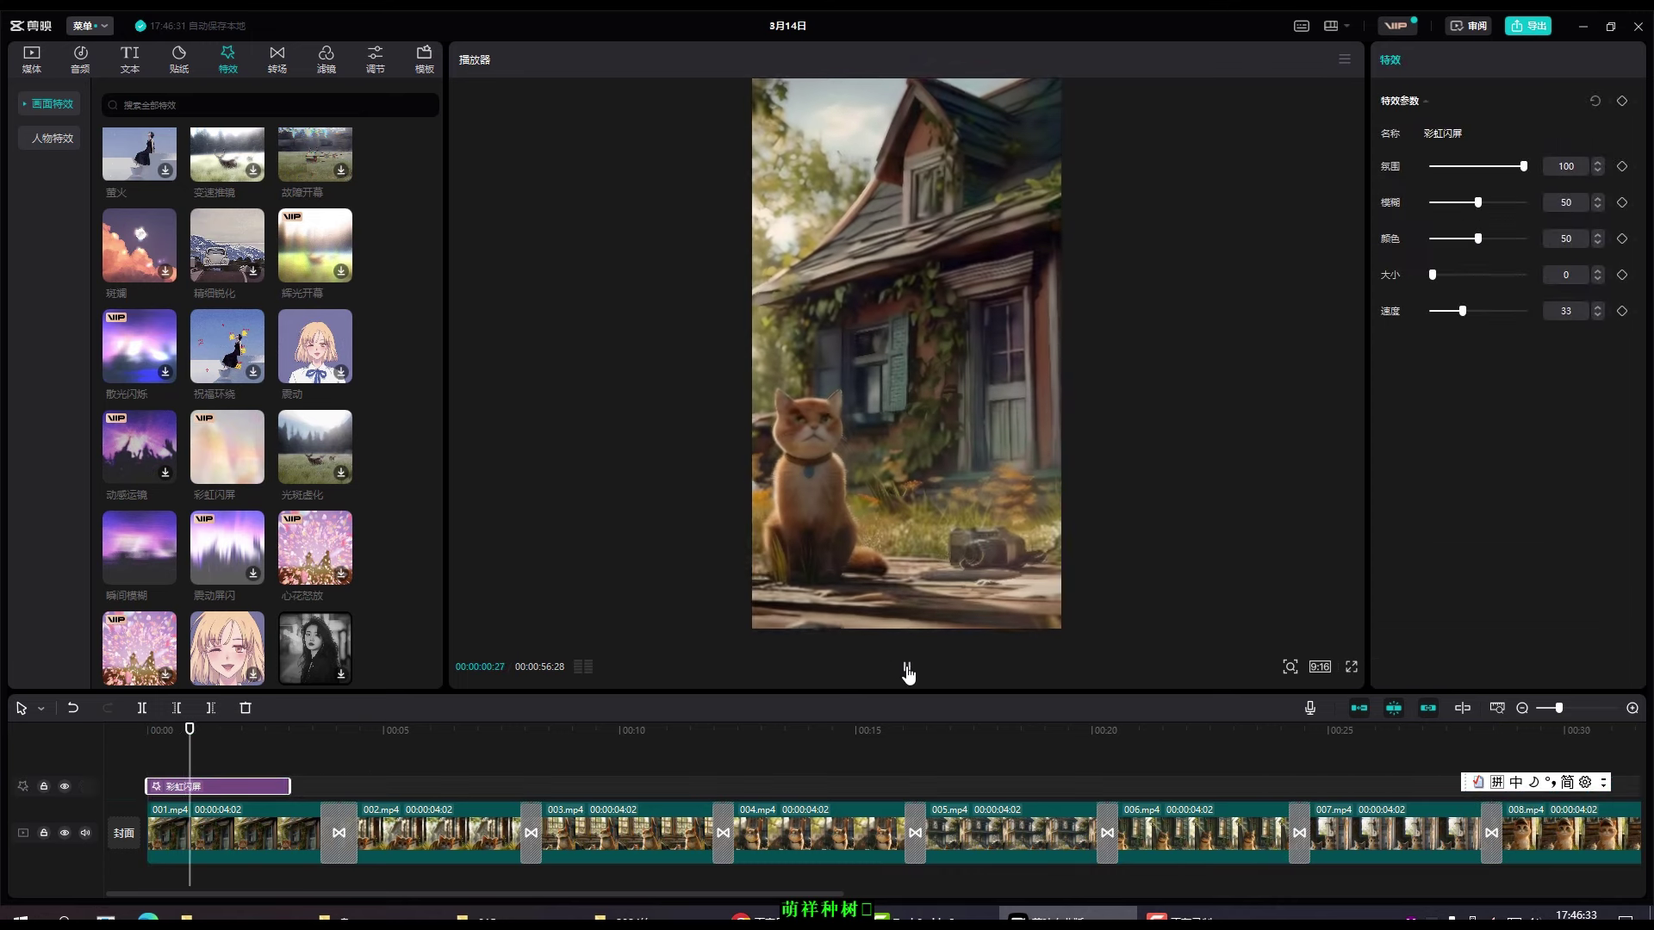
{"action": "left_click", "coordinate": [907, 670]}
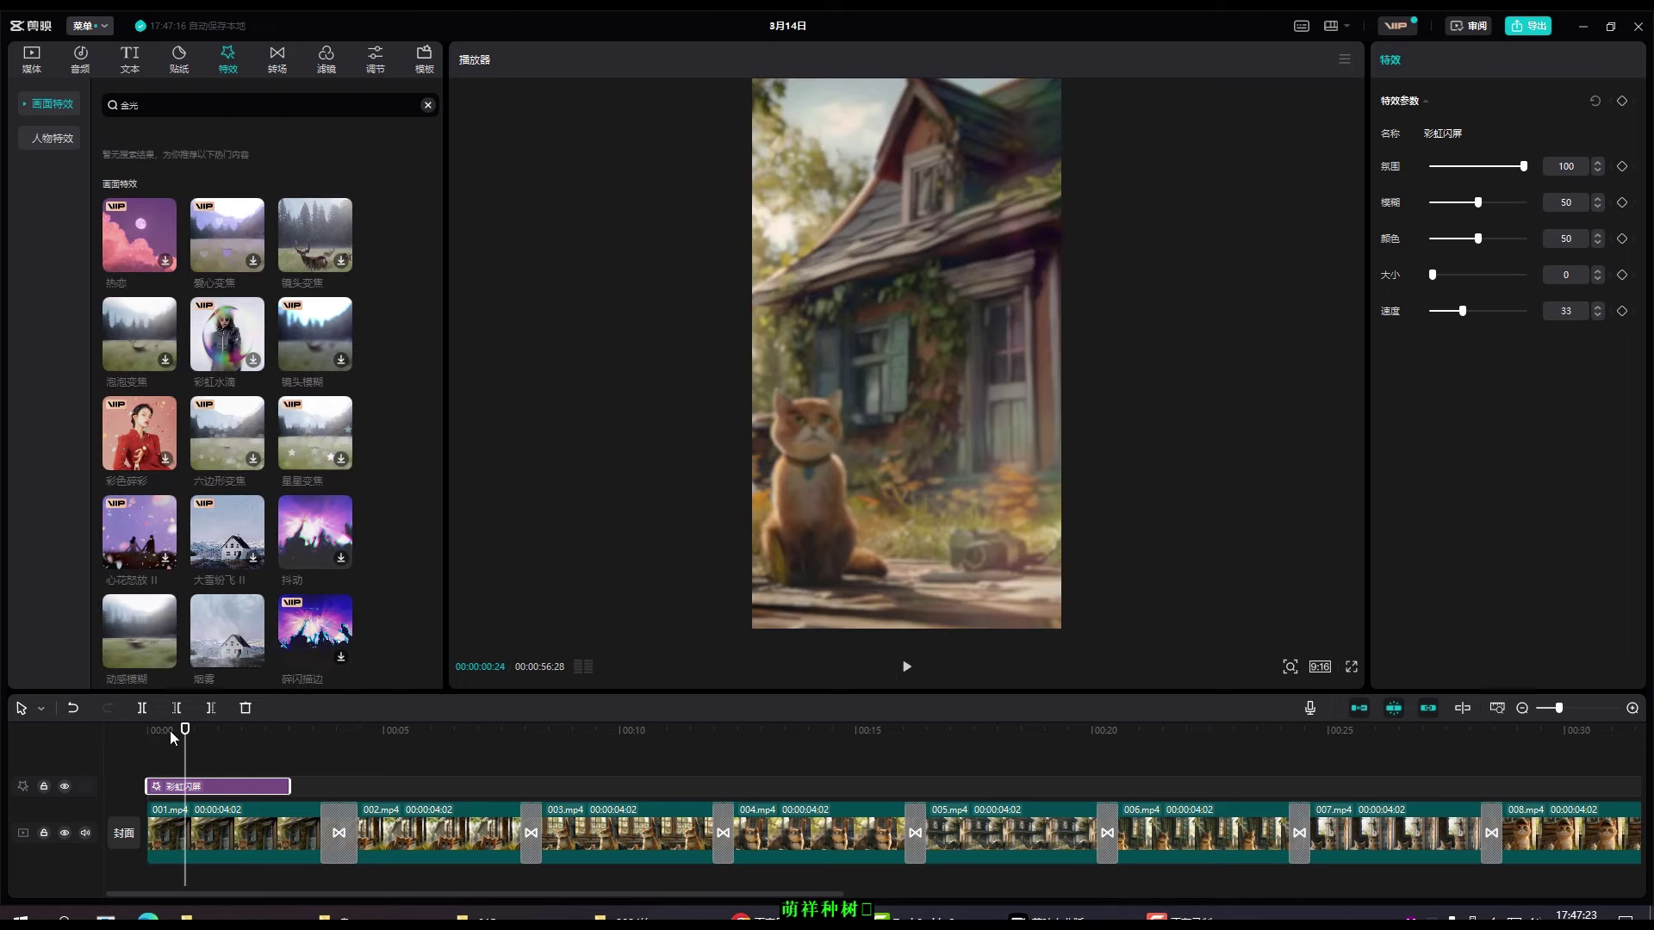
- Search the effects for 金光, return the playhead to the start, and delete the 彩虹闪屏 effect from the timeline
{"action": "left_click_drag", "start_coordinate": [184, 731], "coordinate": [121, 737]}
{"action": "right_click", "coordinate": [233, 788]}
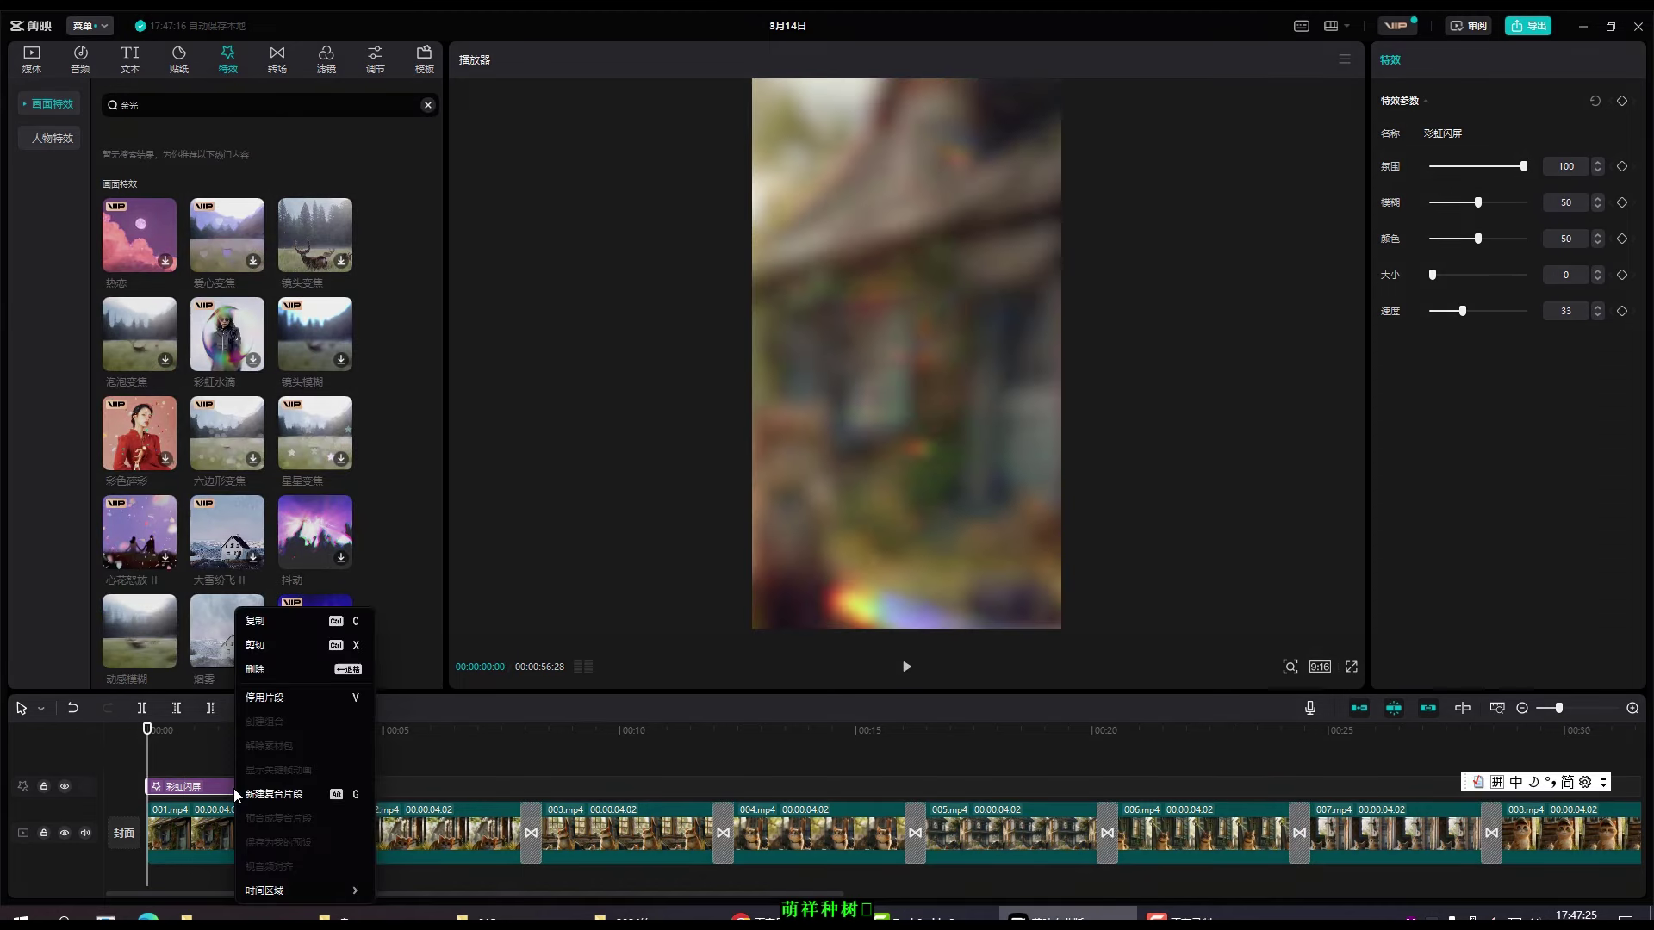
{"action": "left_click", "coordinate": [255, 669]}
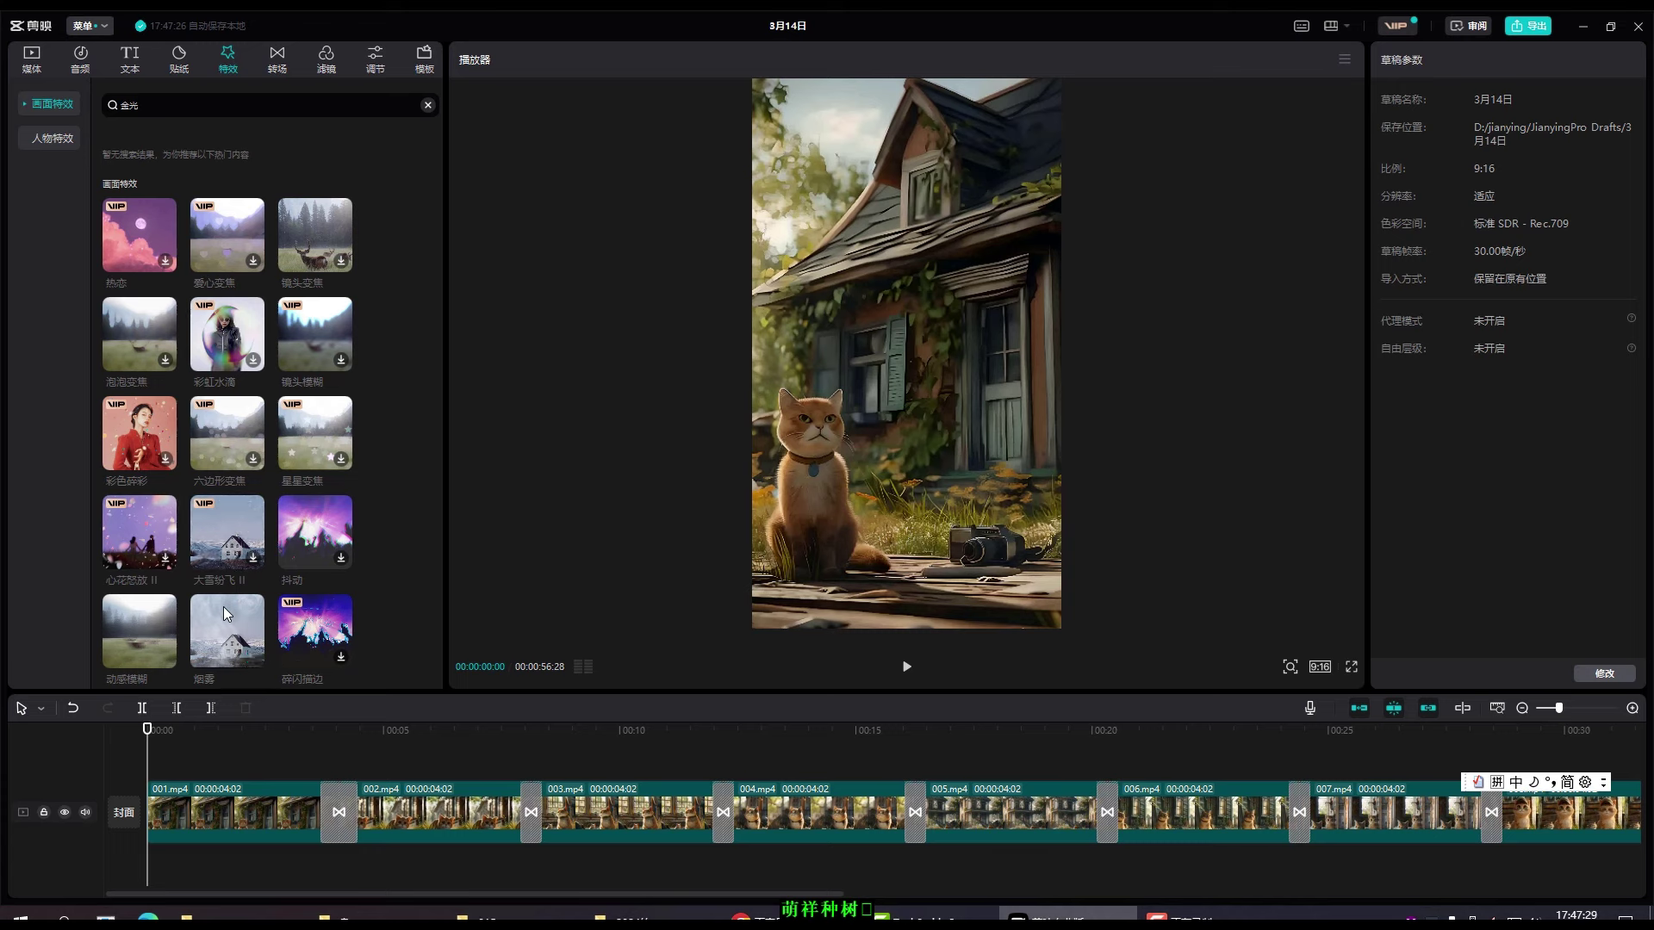
- Browse the recommended screen effects, add the 热恋 effect at the start of the timeline above 001.mp4, and play it back
{"action": "scroll", "coordinate": [229, 584], "scroll_direction": "down", "scroll_amount": 3}
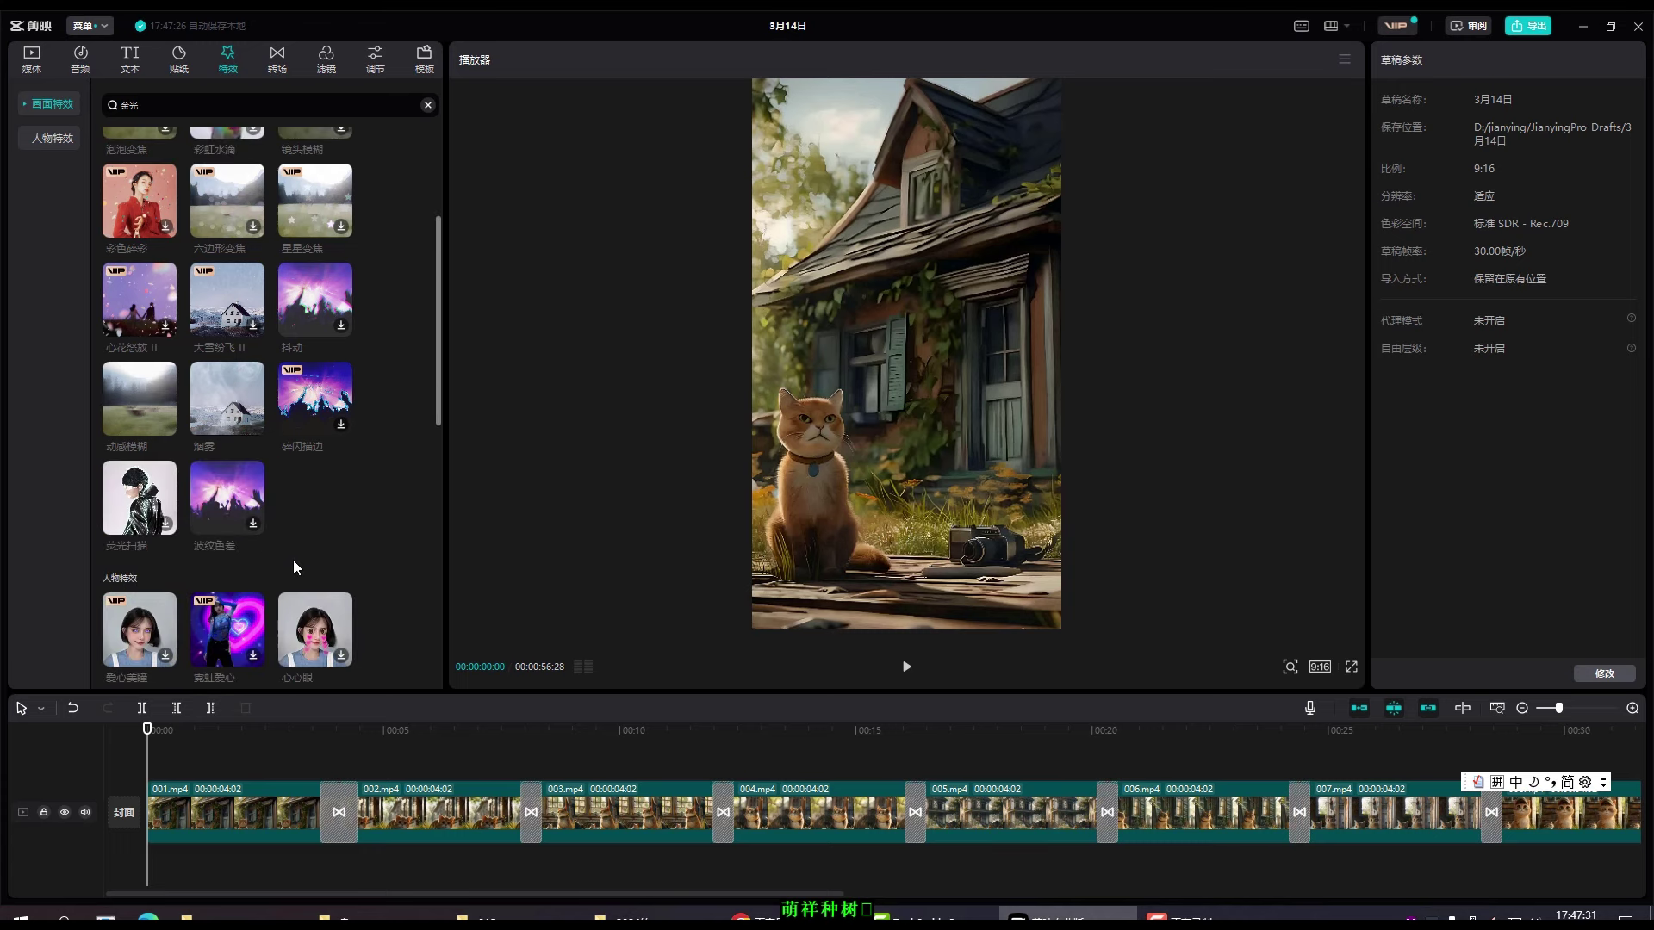
{"action": "scroll", "coordinate": [316, 550], "scroll_direction": "up", "scroll_amount": 3}
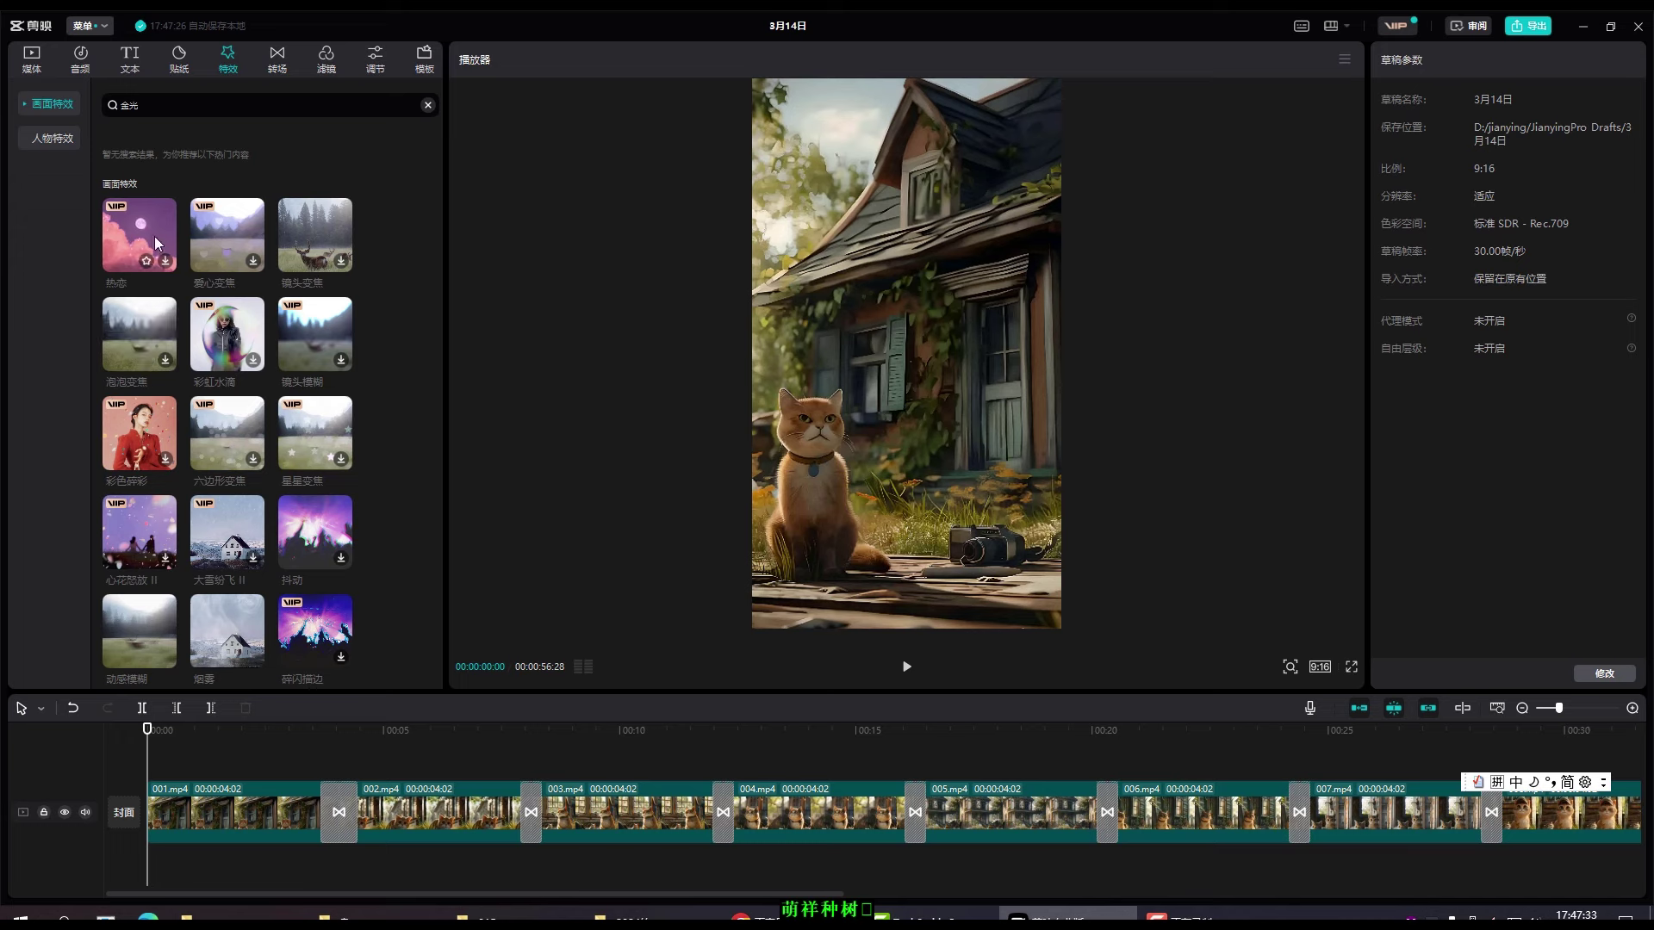
{"action": "left_click_drag", "start_coordinate": [147, 236], "coordinate": [155, 779]}
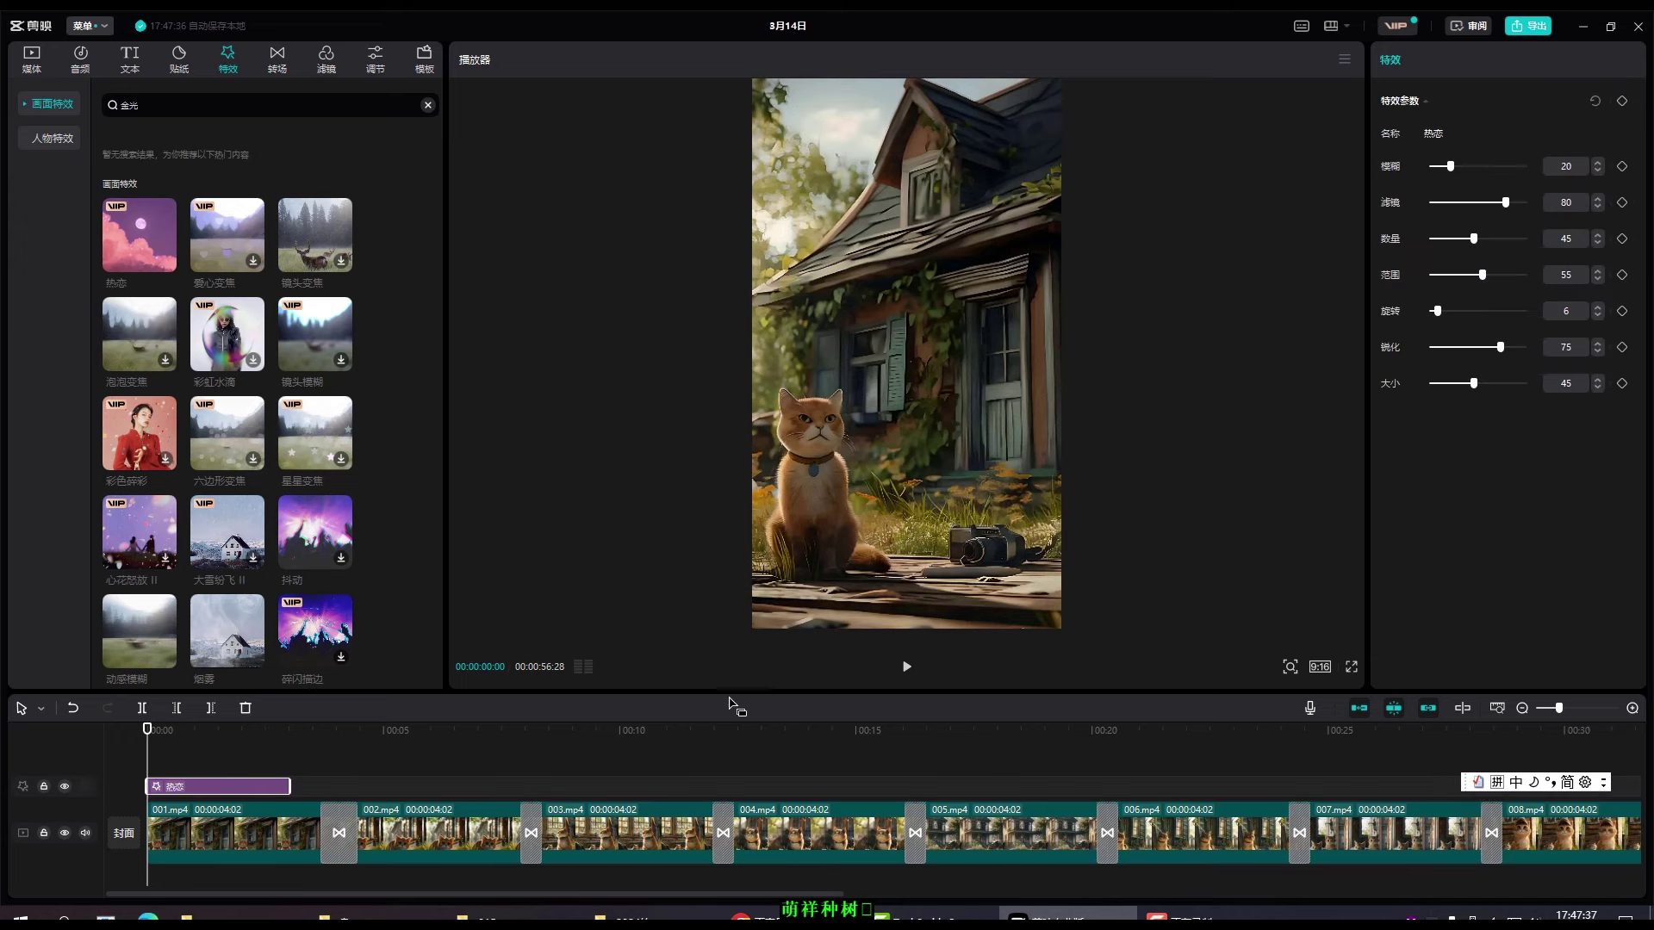
{"action": "left_click", "coordinate": [906, 666]}
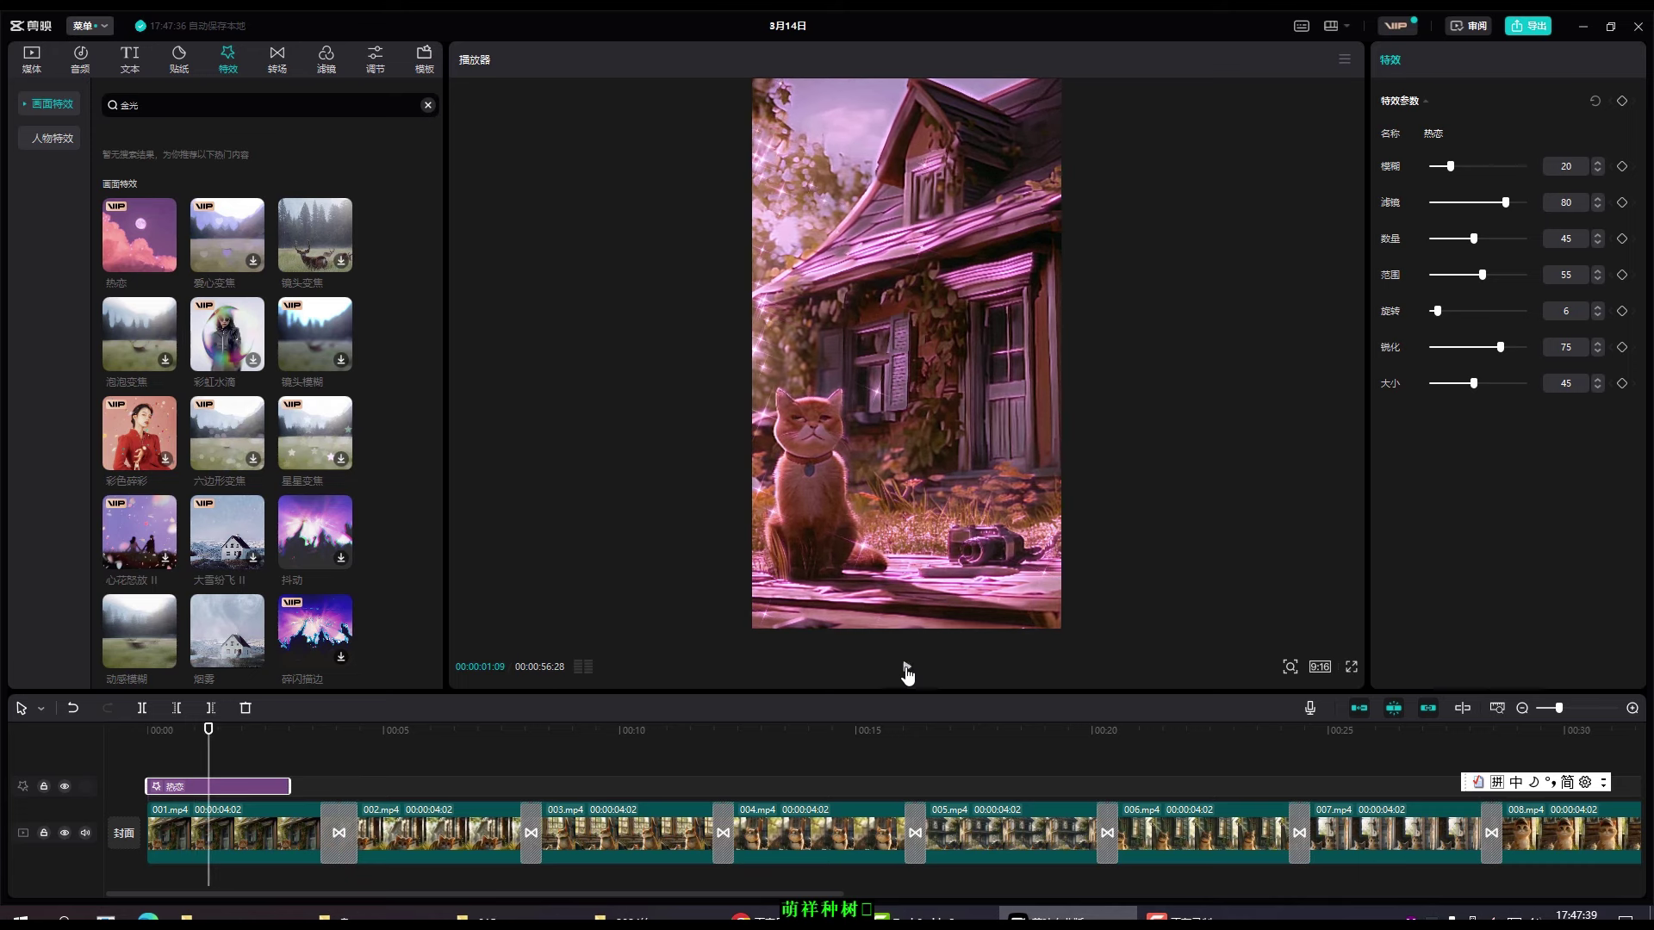
{"action": "left_click", "coordinate": [906, 668]}
- Extend the 热恋 effect to about the 15-second mark above 004.mp4 and play back the video
{"action": "left_click_drag", "start_coordinate": [291, 785], "coordinate": [842, 786]}
{"action": "left_click", "coordinate": [907, 669]}
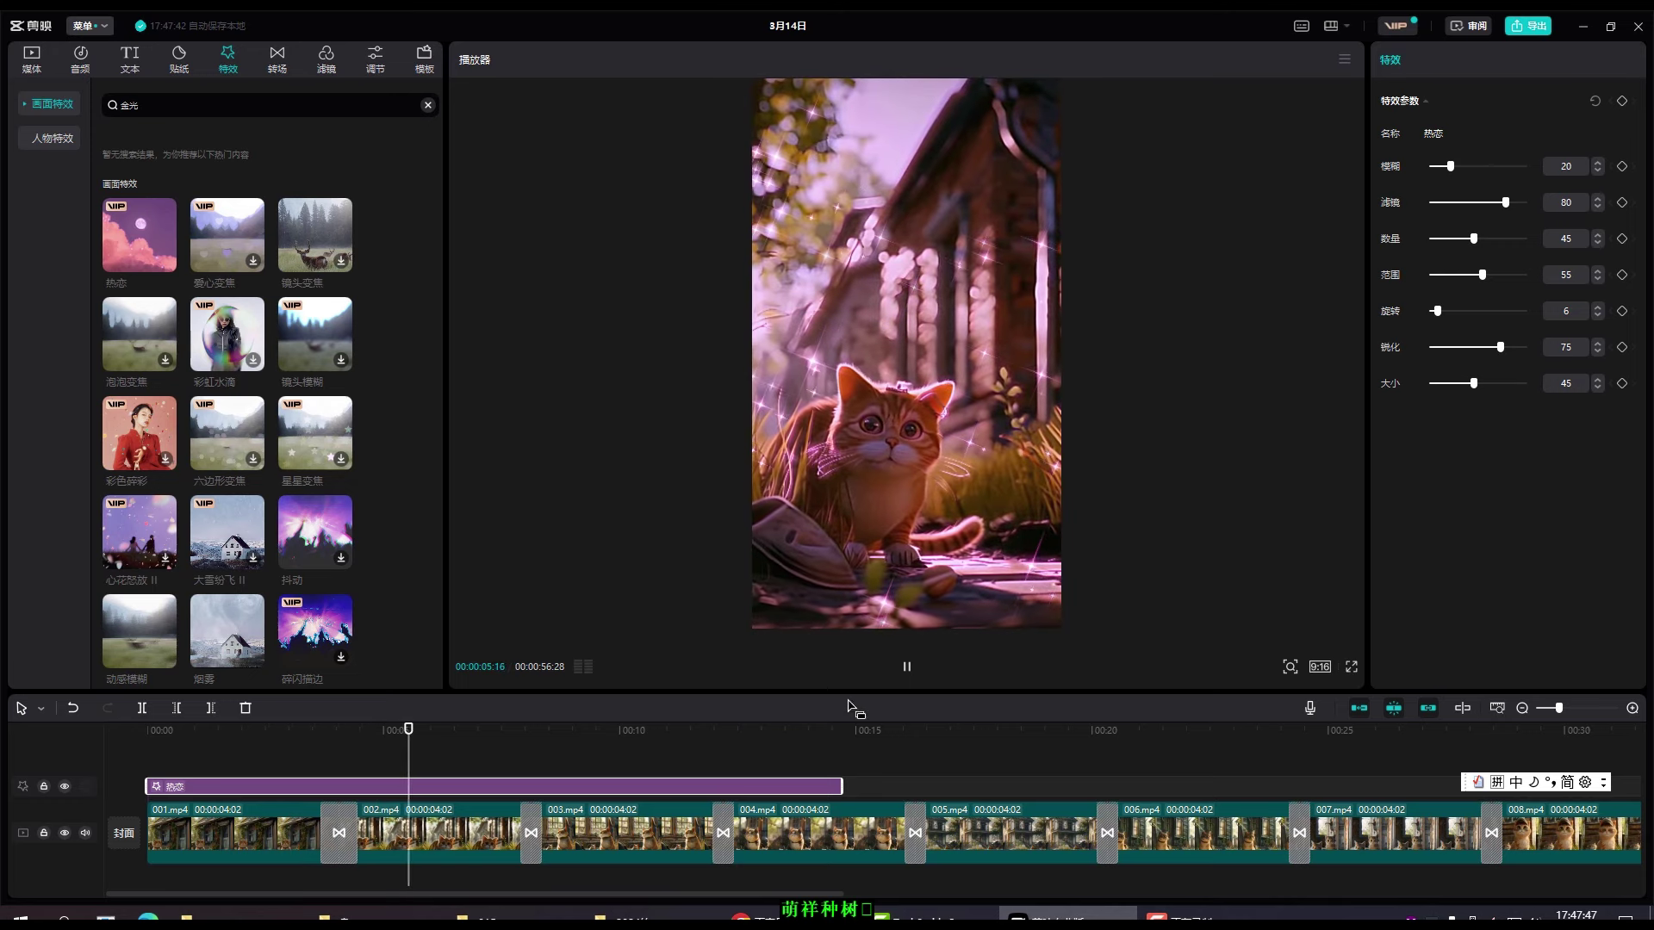
{"action": "left_click", "coordinate": [909, 669]}
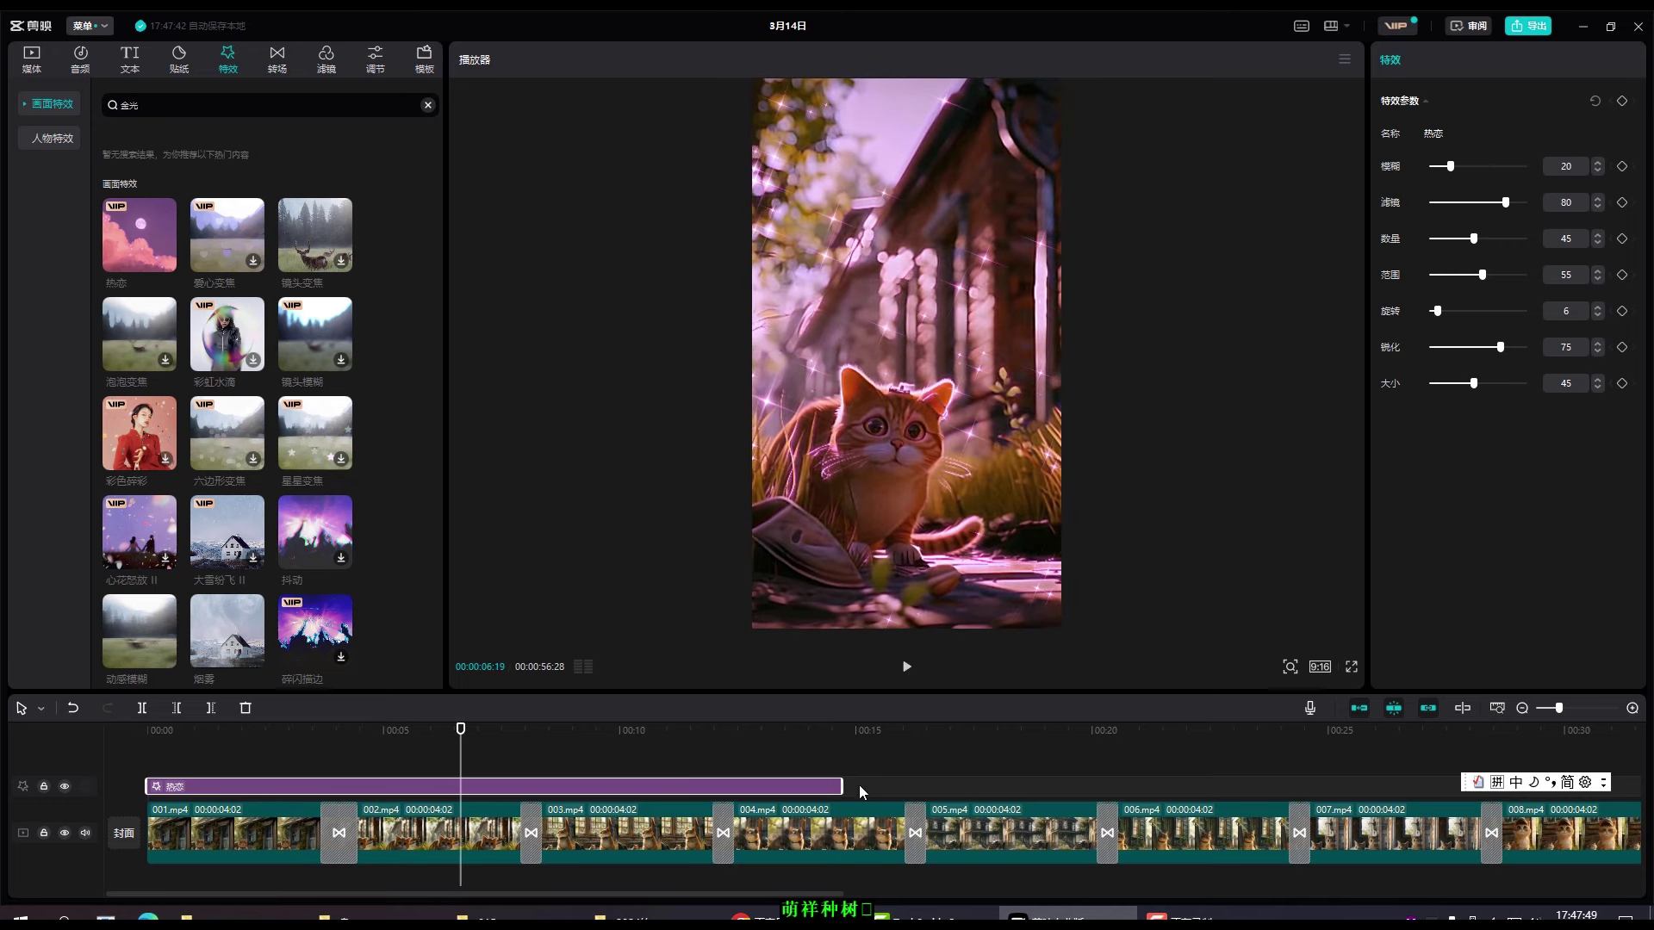
- Extend the 热恋 effect over the remaining clips so that it ends with 014.mp4
{"action": "left_click_drag", "start_coordinate": [840, 785], "coordinate": [1451, 868]}
{"action": "left_click", "coordinate": [1167, 883]}
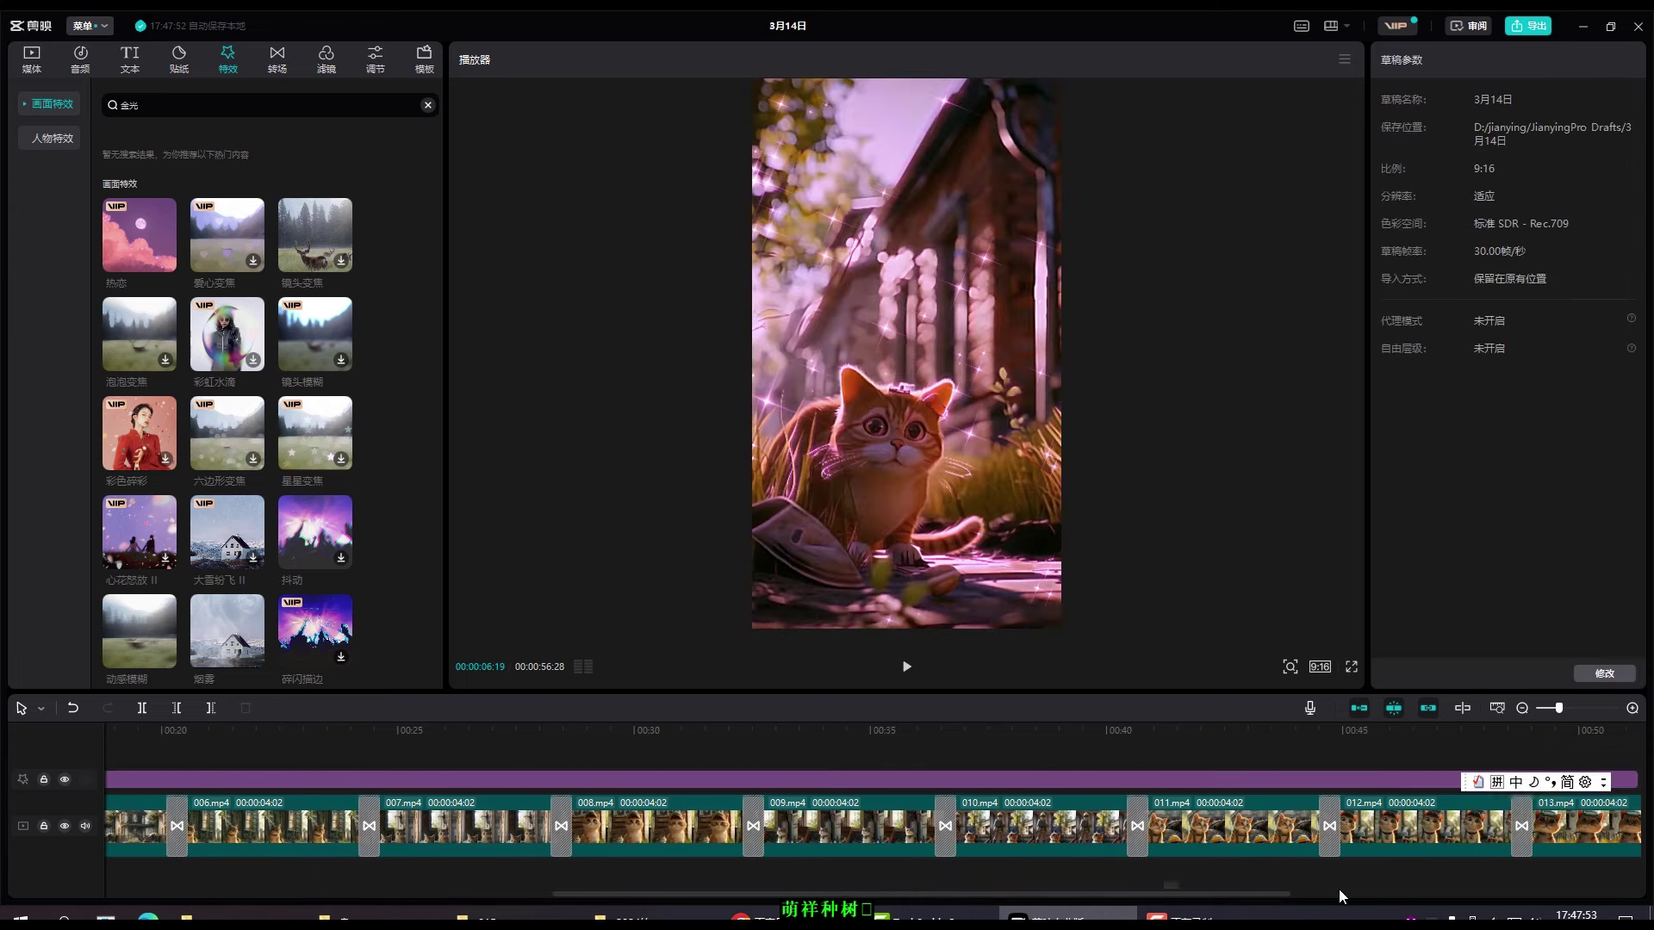
{"action": "left_click_drag", "start_coordinate": [1299, 895], "coordinate": [1617, 897]}
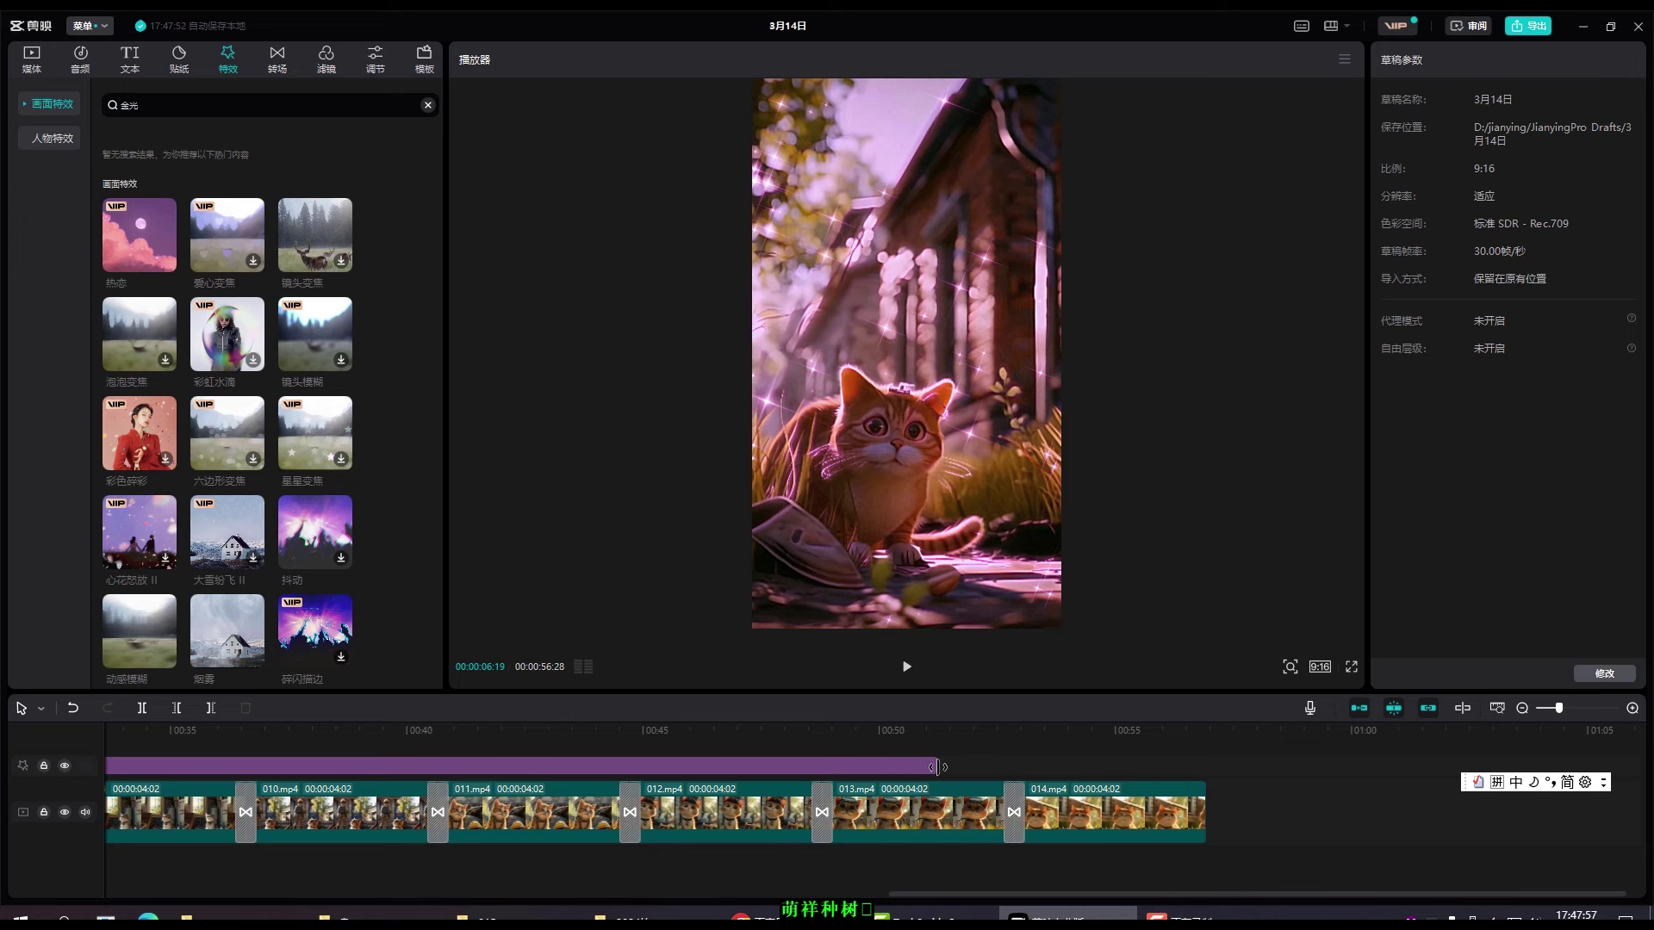
{"action": "left_click_drag", "start_coordinate": [937, 766], "coordinate": [1212, 766]}
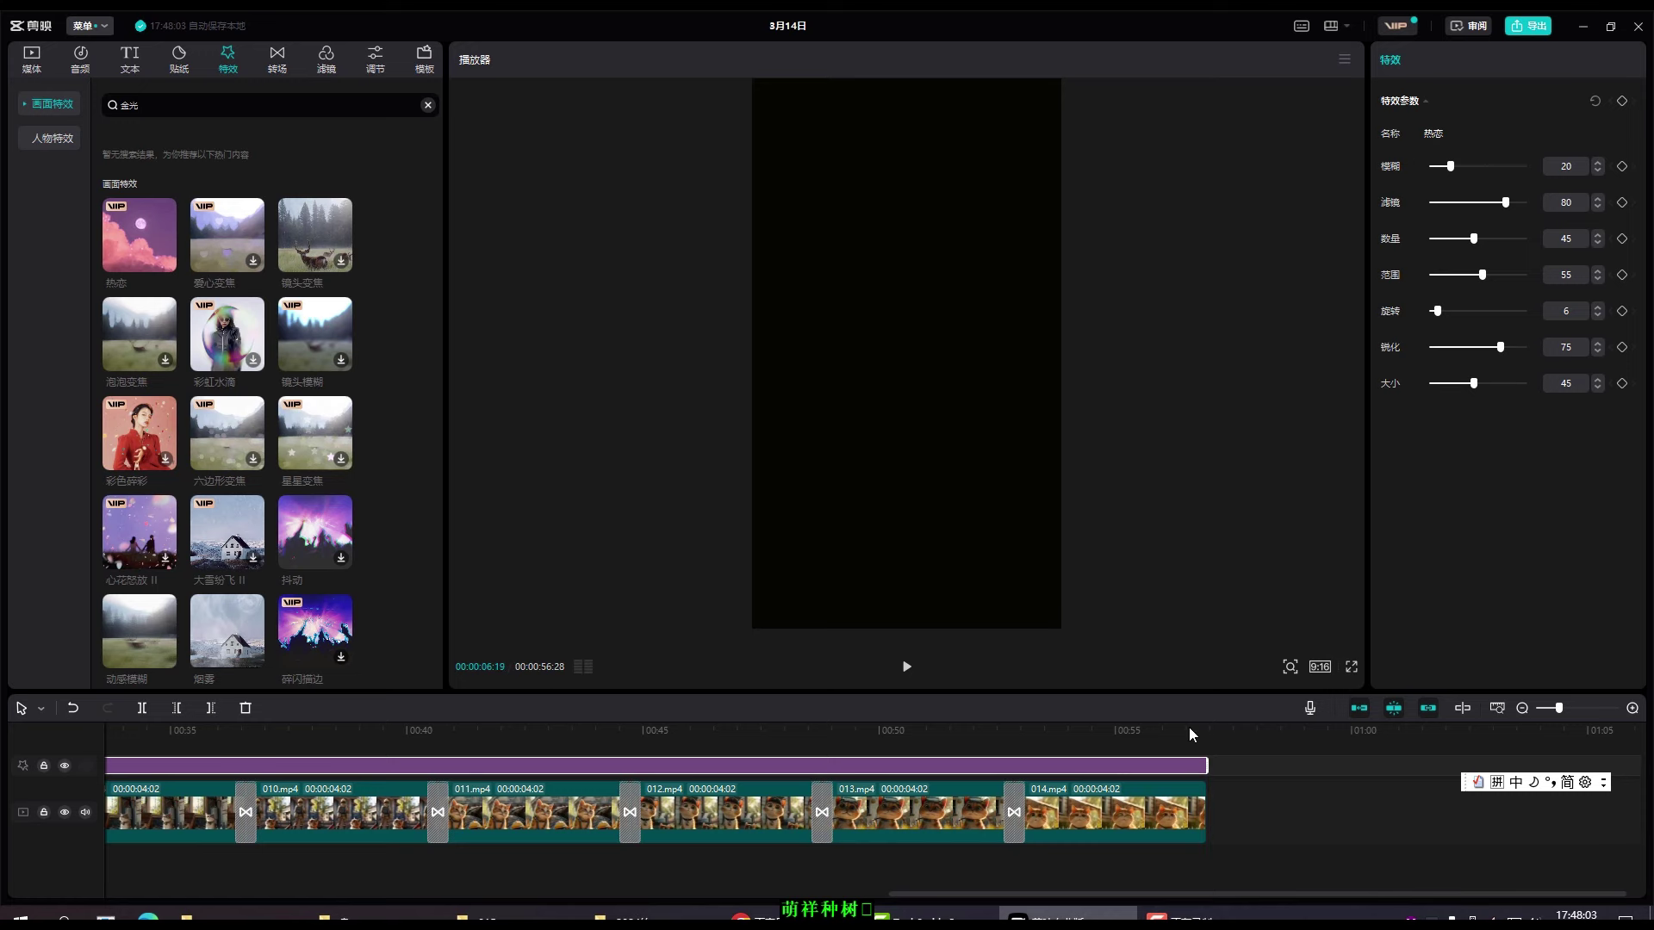
- Check the 热恋 effect by playing back part of 014.mp4 and the stretch from about 36 s into 013.mp4
{"action": "left_click", "coordinate": [1085, 749]}
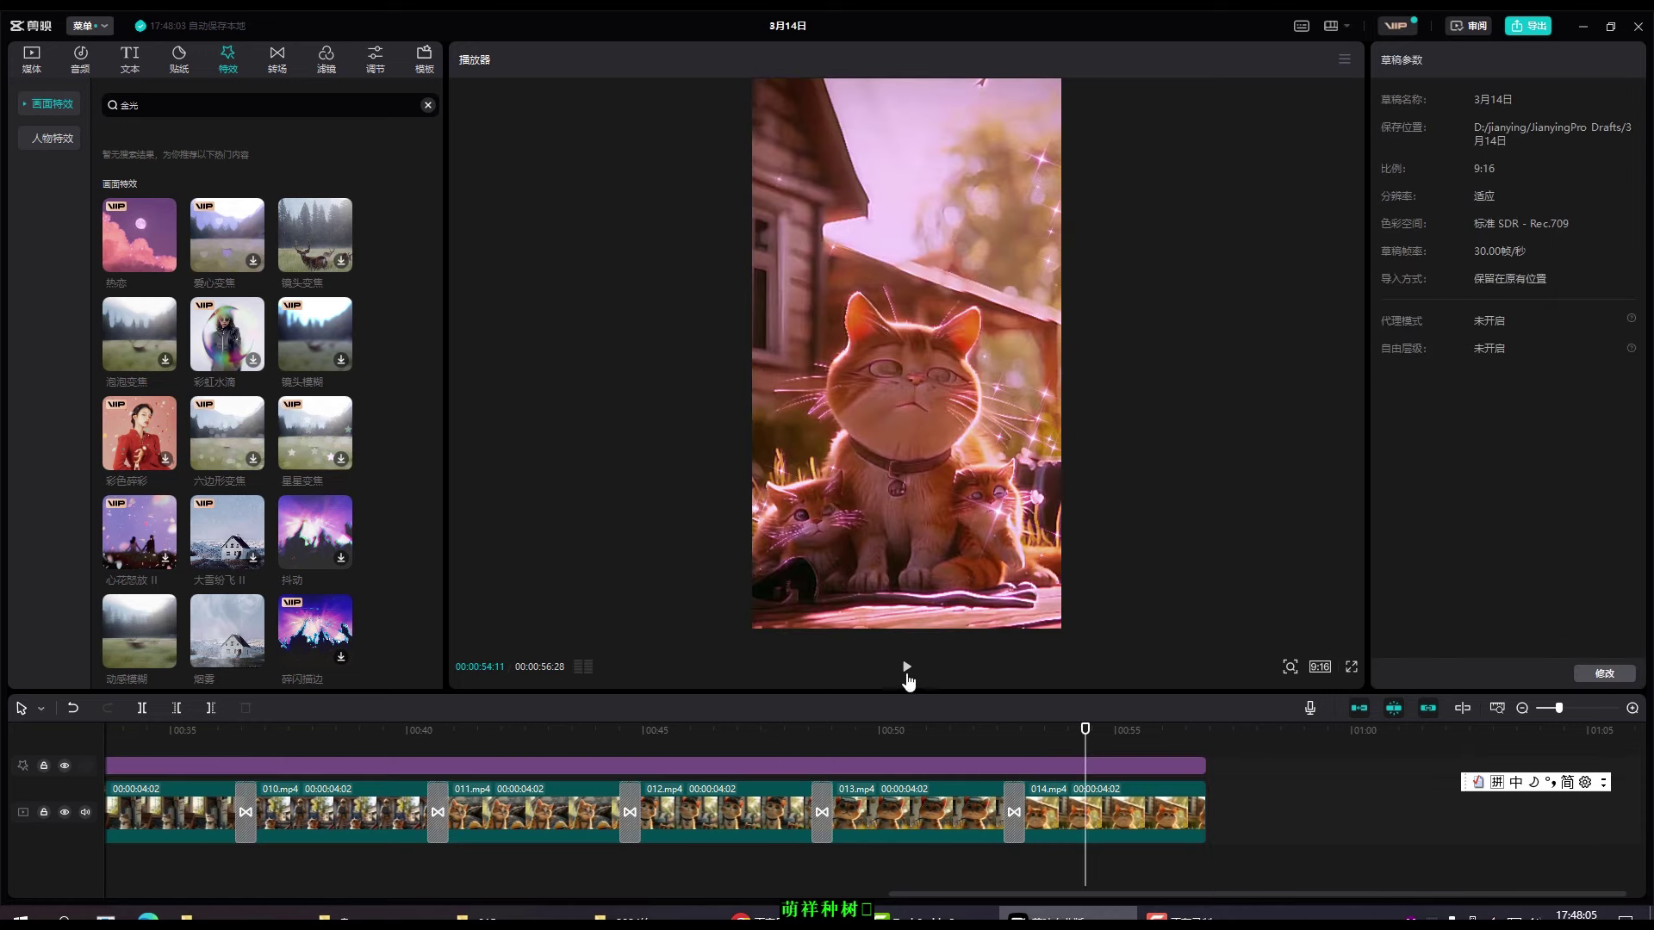
{"action": "left_click", "coordinate": [906, 667]}
{"action": "key", "text": "space"}
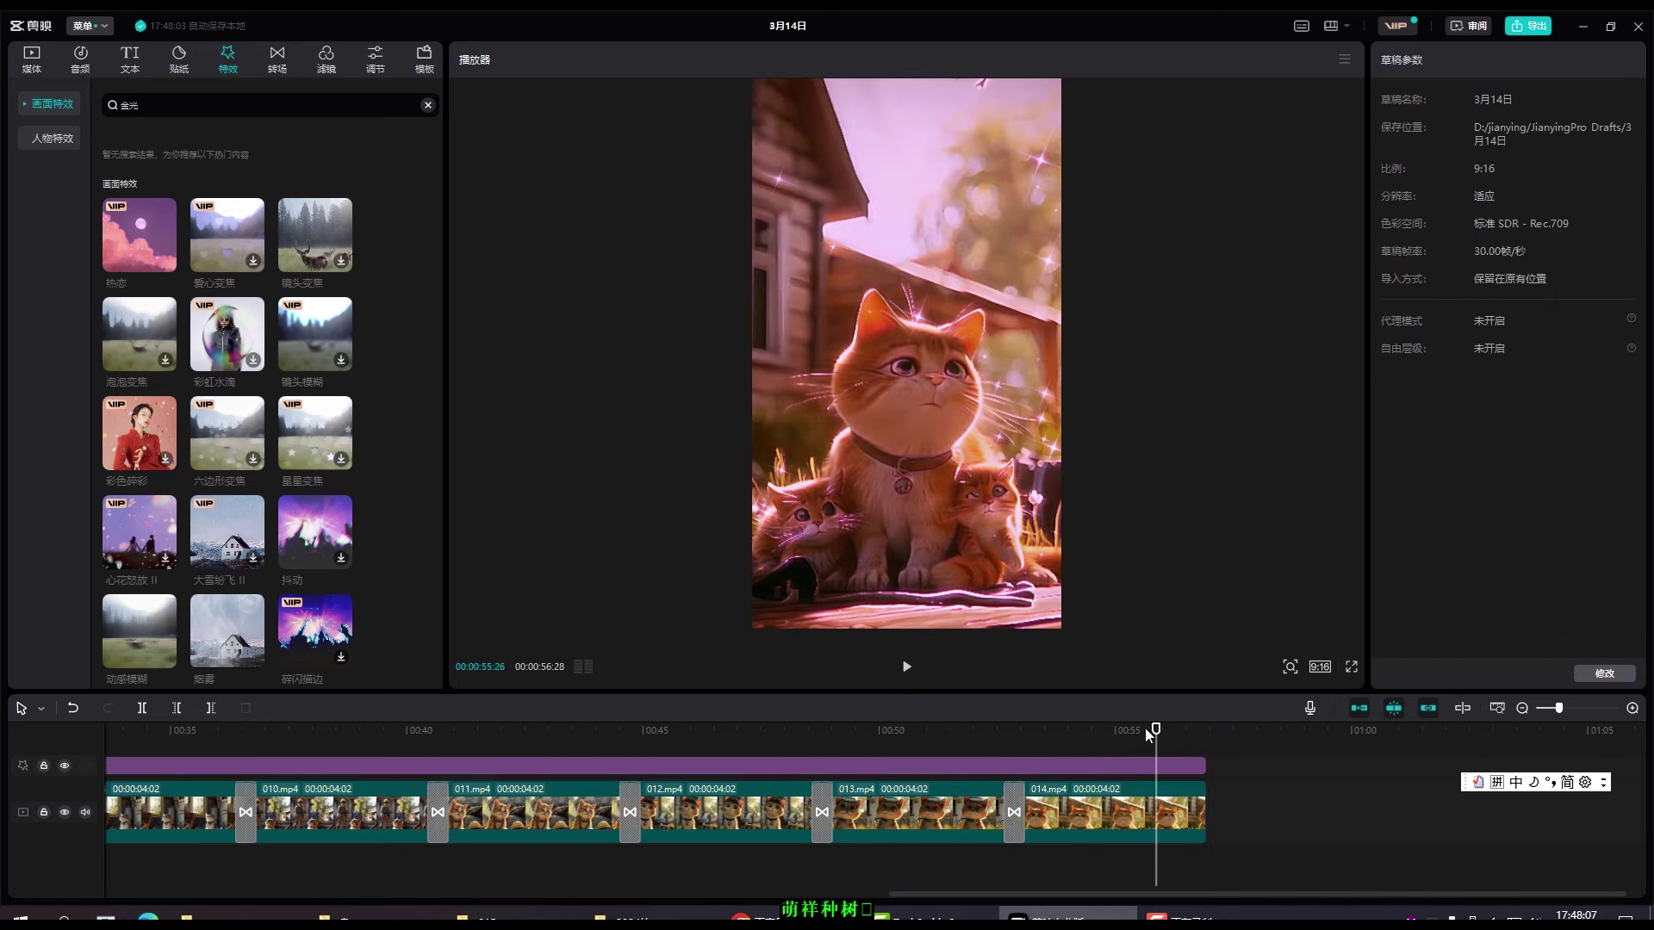
{"action": "left_click_drag", "start_coordinate": [1147, 734], "coordinate": [218, 732]}
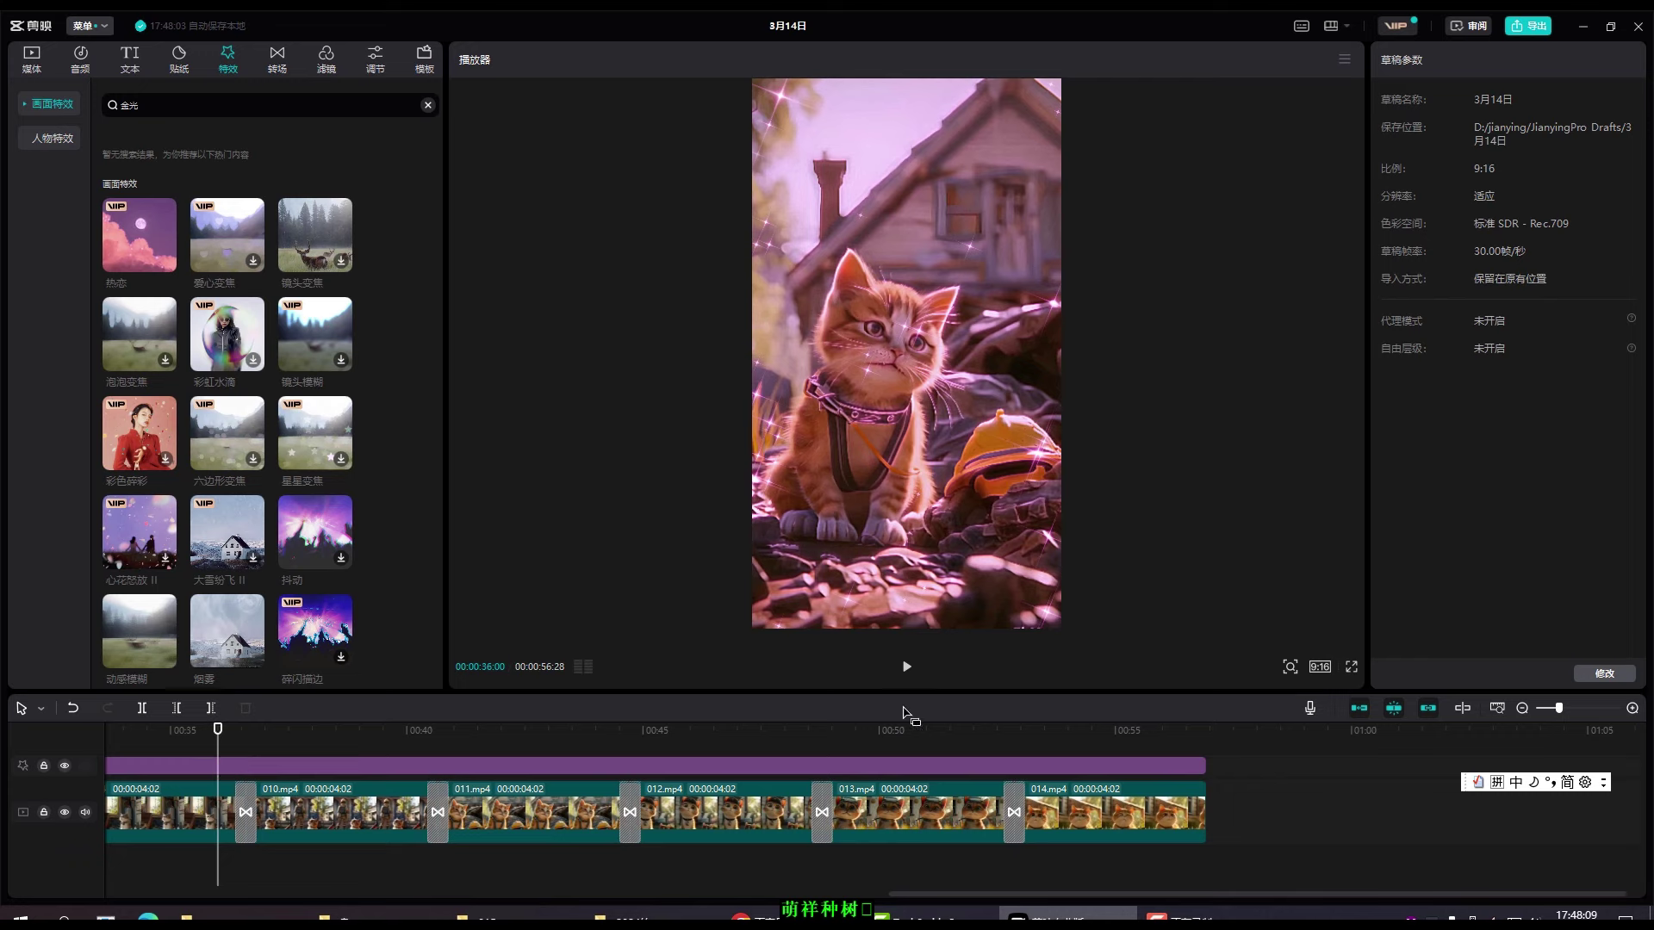
{"action": "left_click", "coordinate": [906, 667]}
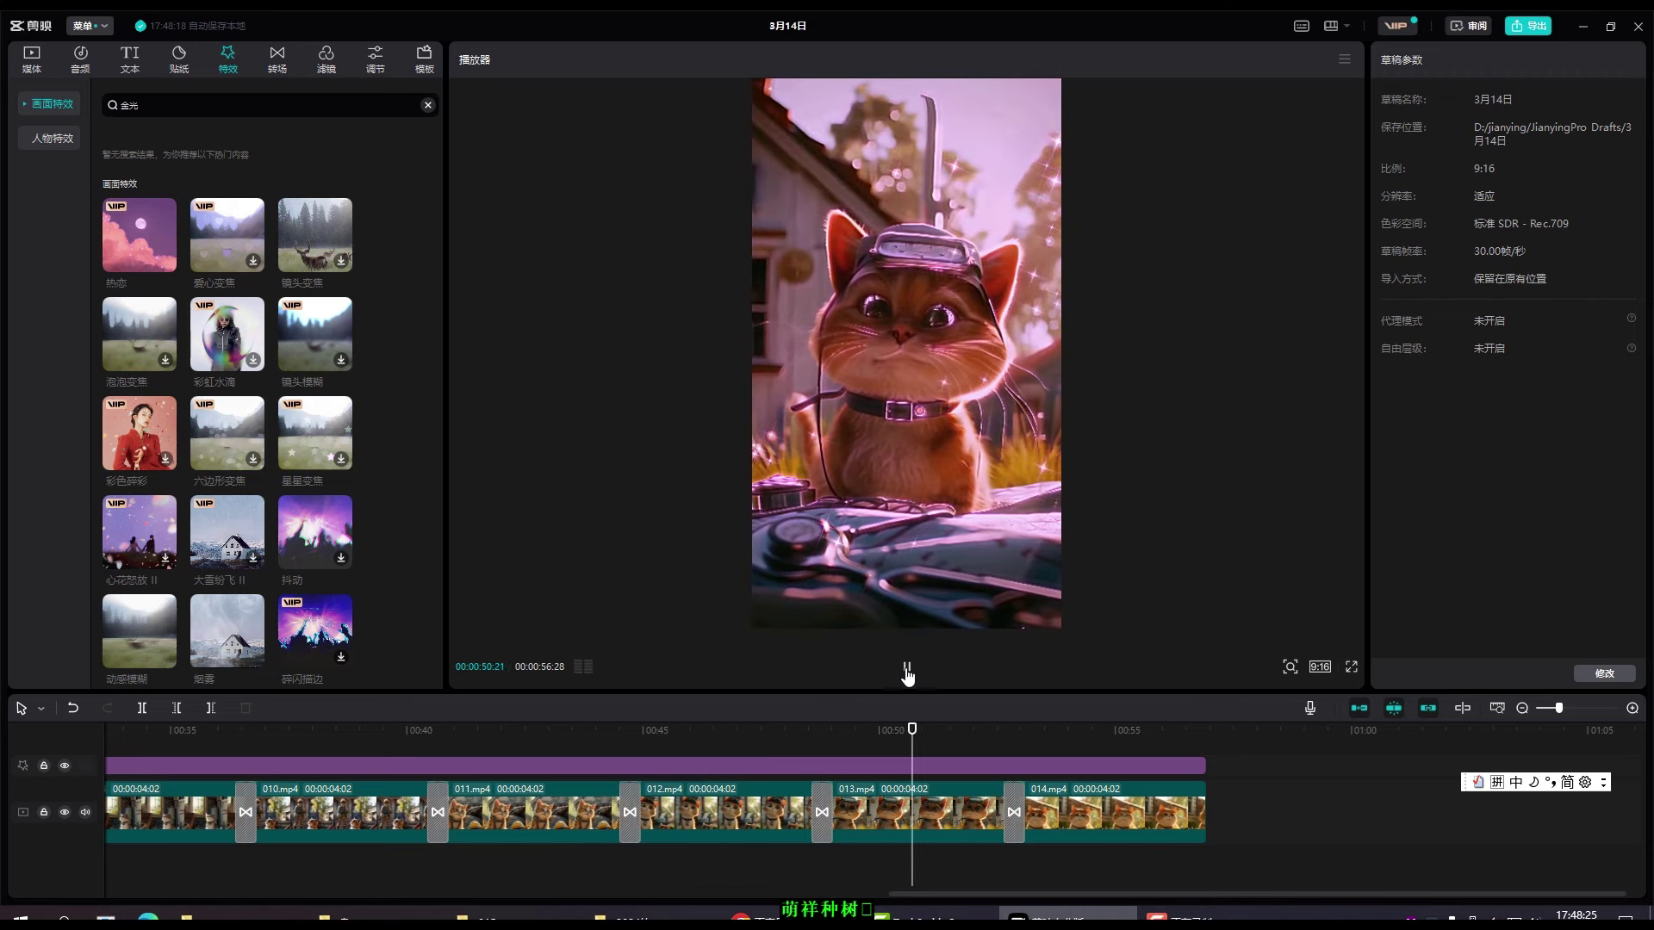
{"action": "left_click", "coordinate": [907, 675]}
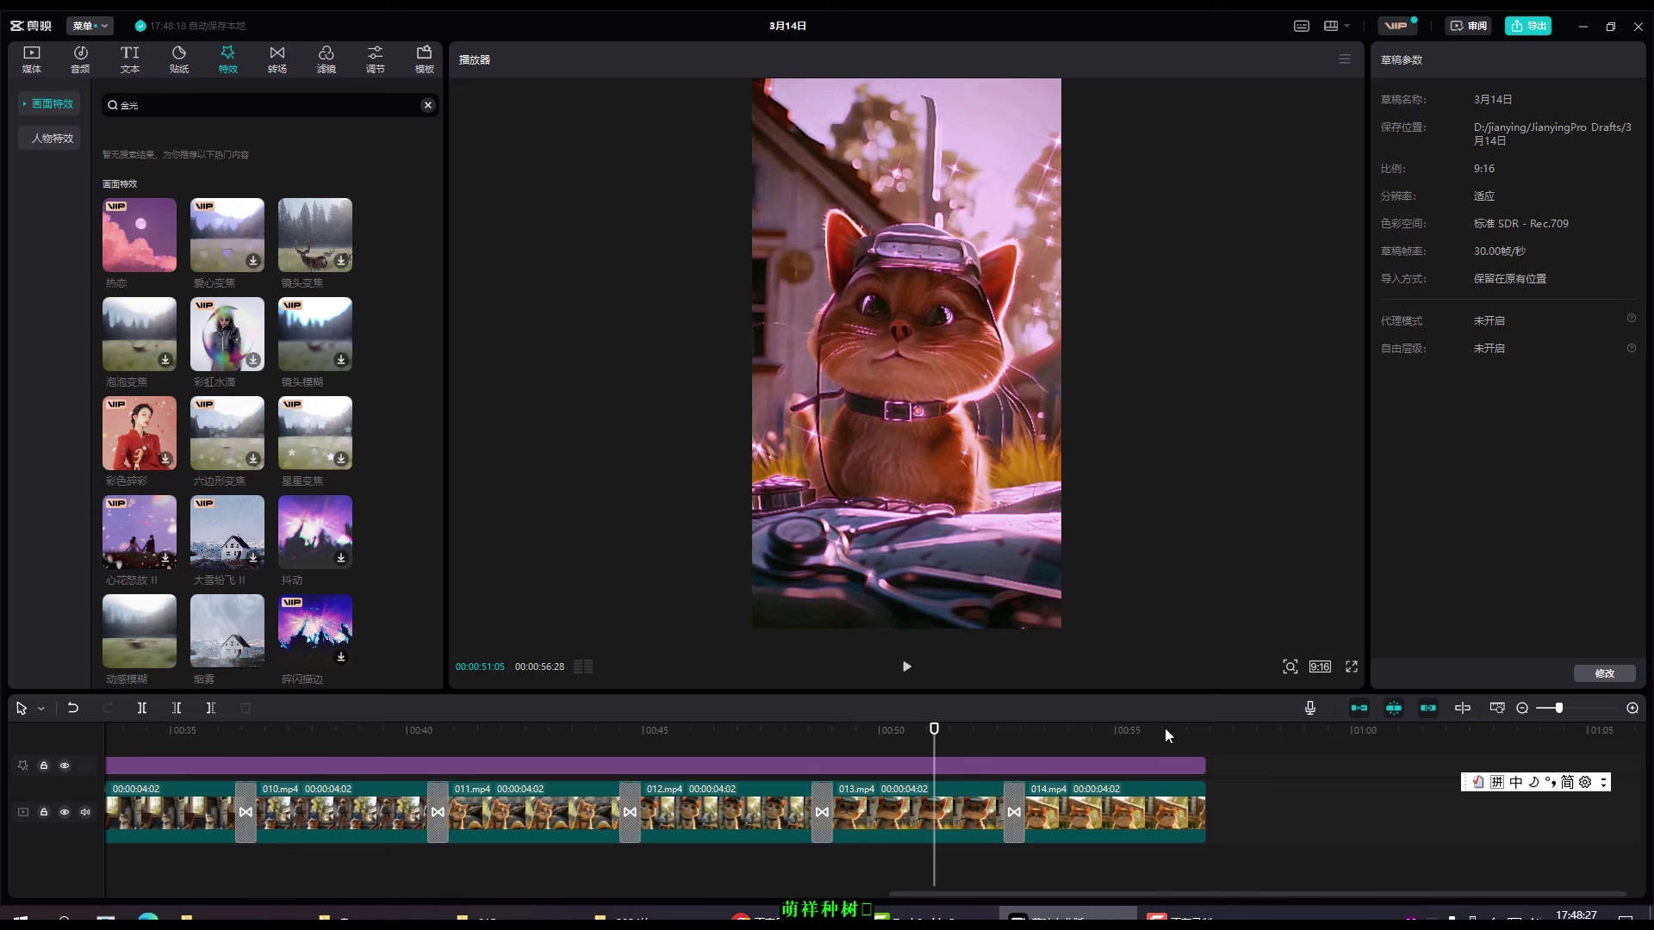
- Set the 热恋 effect's 模糊 to 12, 滤镜 to 42 and 锐化 to 74
{"action": "left_click", "coordinate": [1125, 765]}
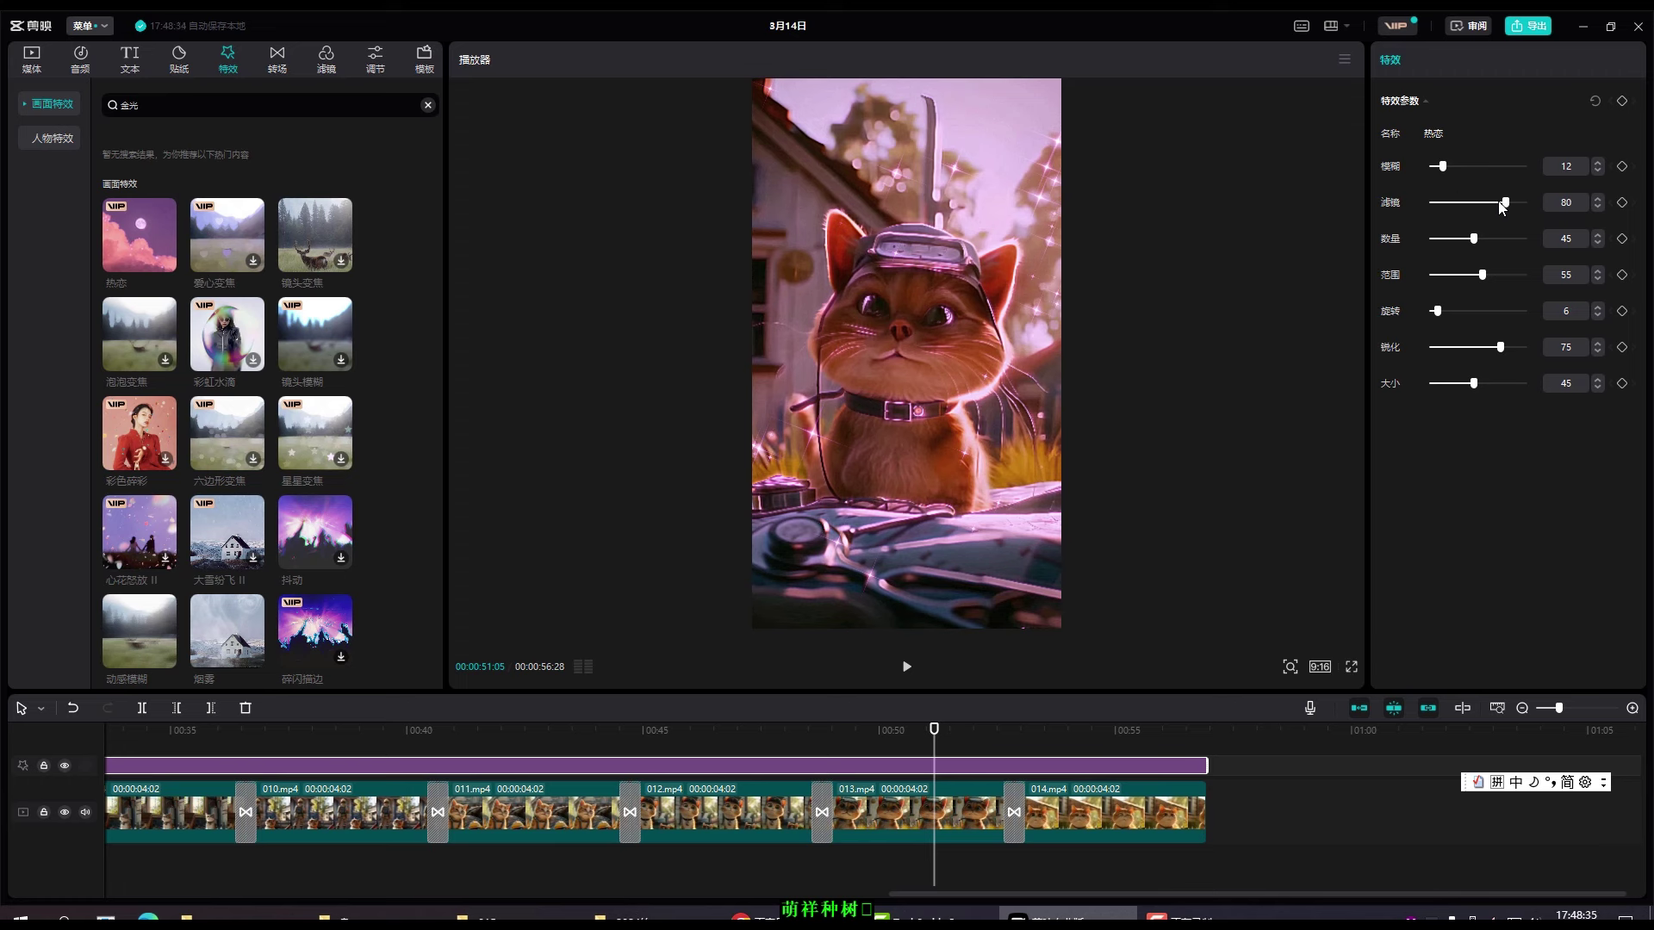
{"action": "left_click_drag", "start_coordinate": [1503, 207], "coordinate": [1471, 208]}
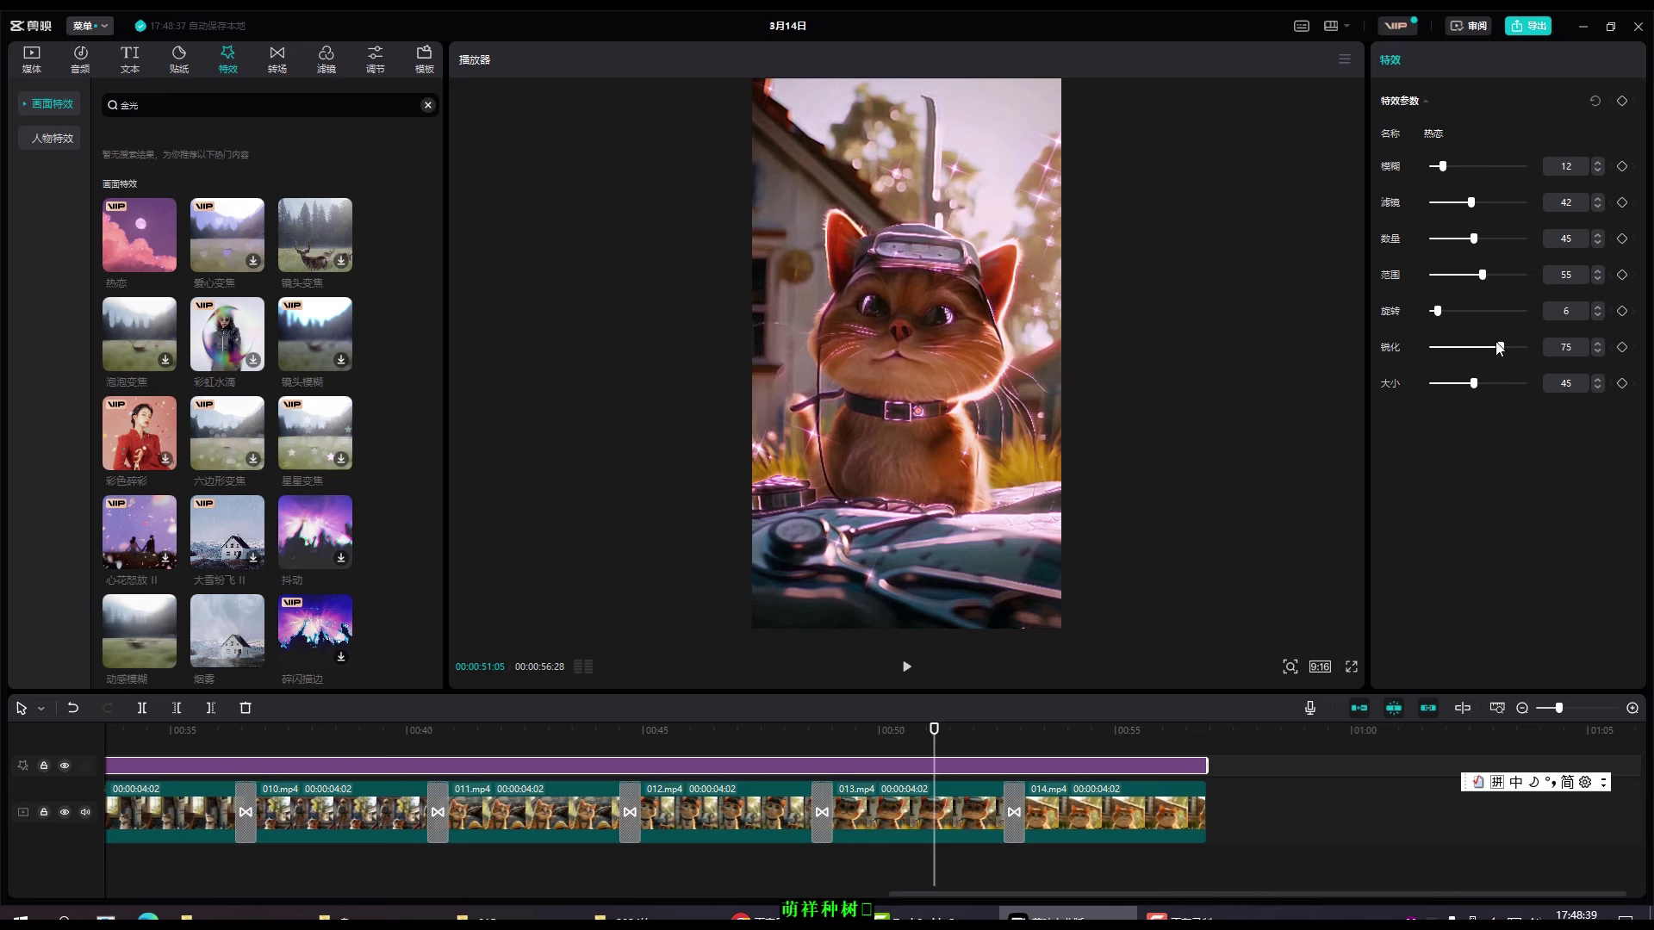
{"action": "mouse_move", "coordinate": [1499, 349]}
{"action": "left_mouse_down"}
{"action": "mouse_move", "coordinate": [1541, 353]}
{"action": "mouse_move", "coordinate": [1512, 359]}
{"action": "left_mouse_up"}
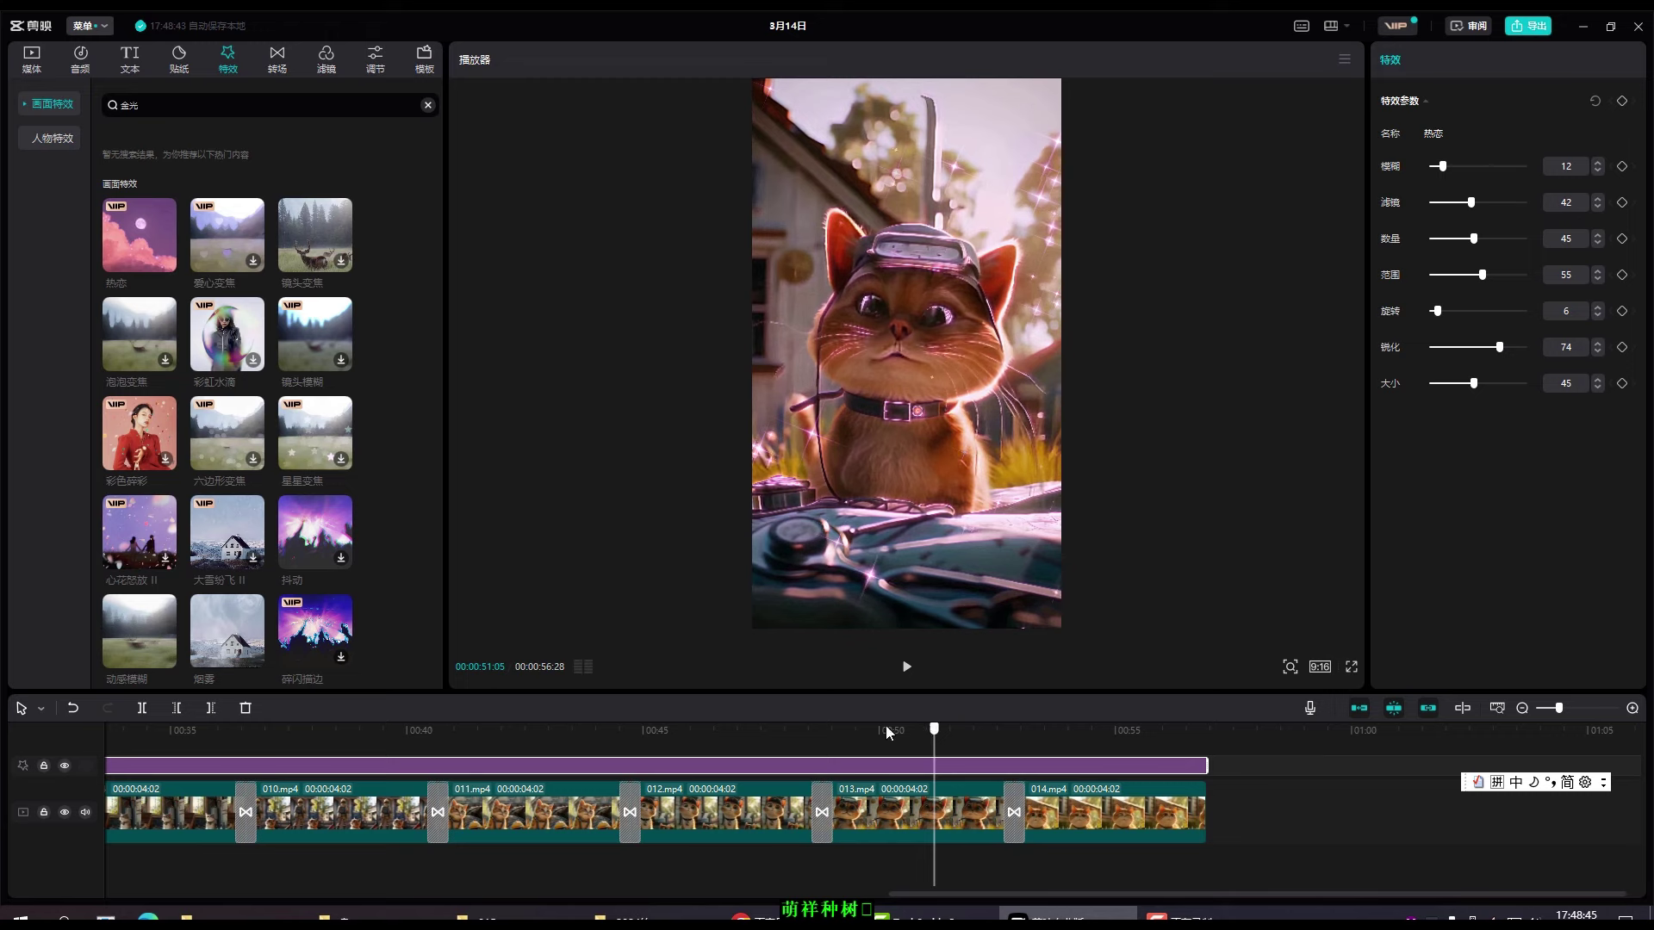
- Play back the adjusted effect from about 40 s in 010.mp4 and return the playhead to near the start of 001.mp4
{"action": "left_click_drag", "start_coordinate": [890, 730], "coordinate": [414, 749]}
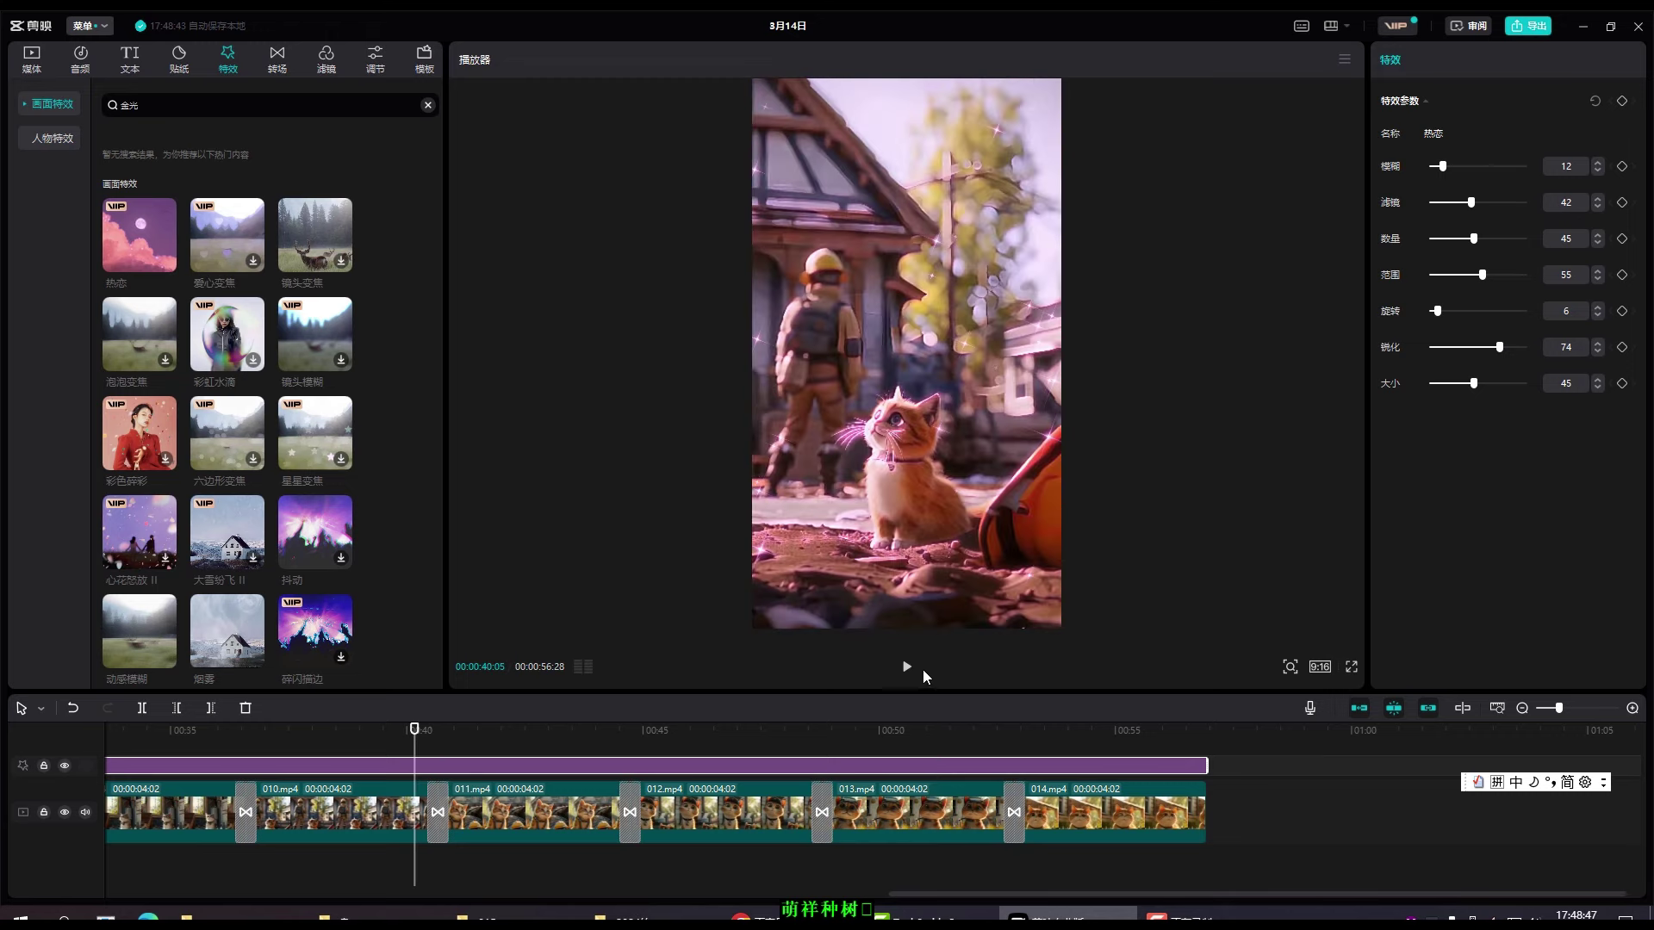
{"action": "left_click", "coordinate": [908, 668]}
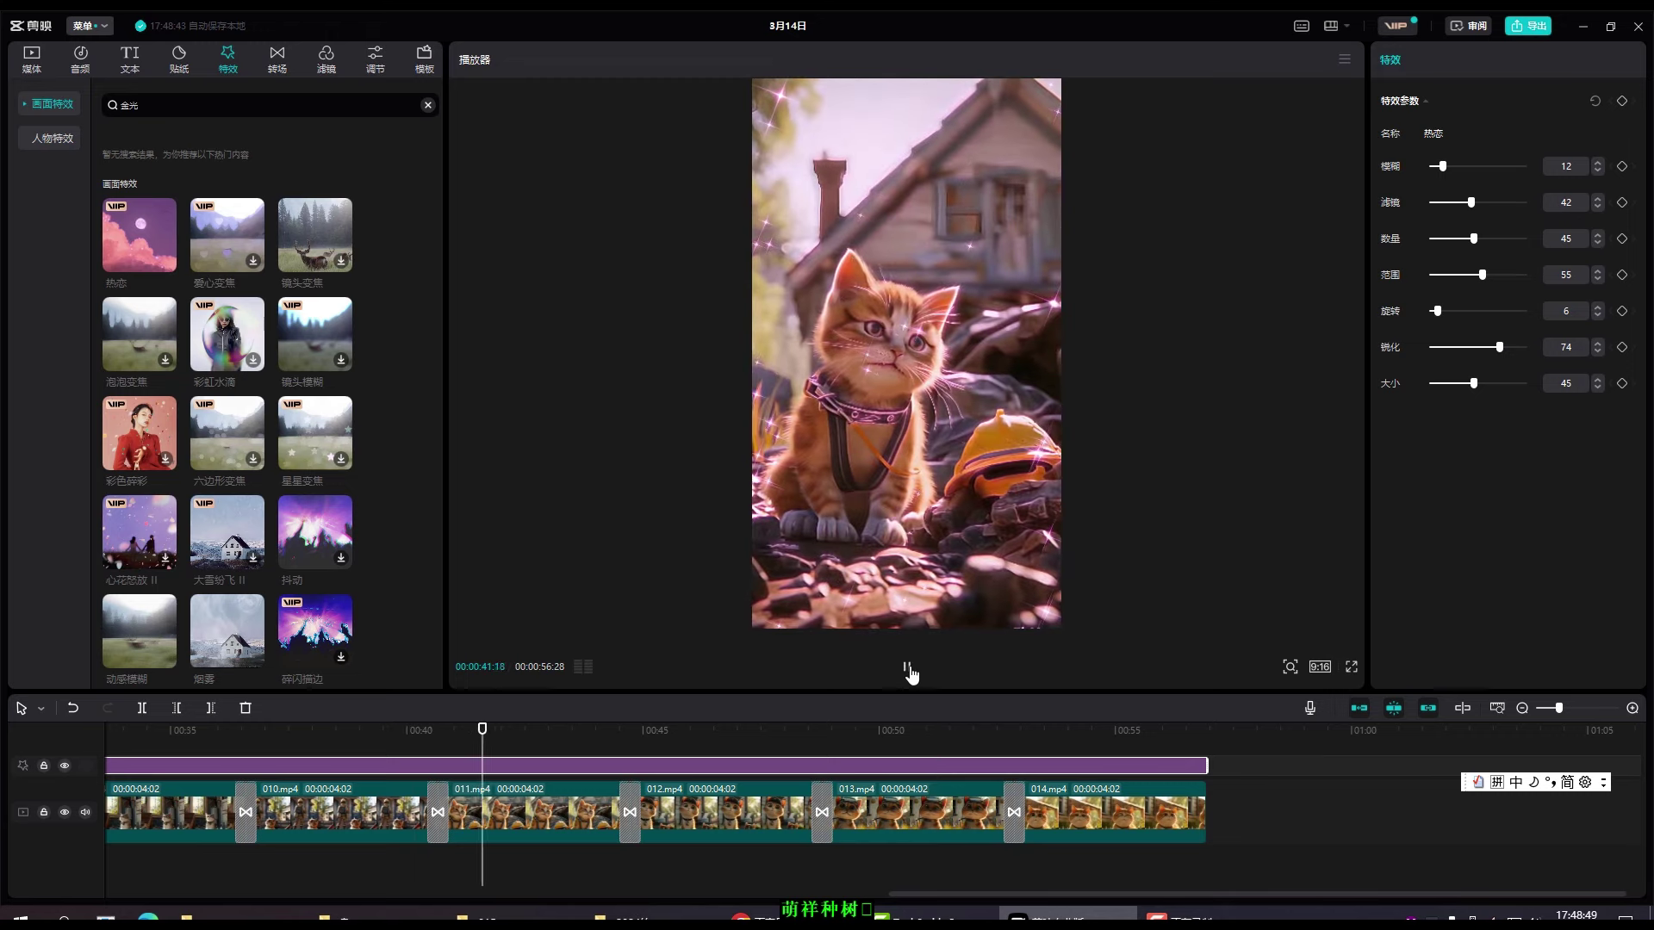
{"action": "left_click", "coordinate": [909, 668]}
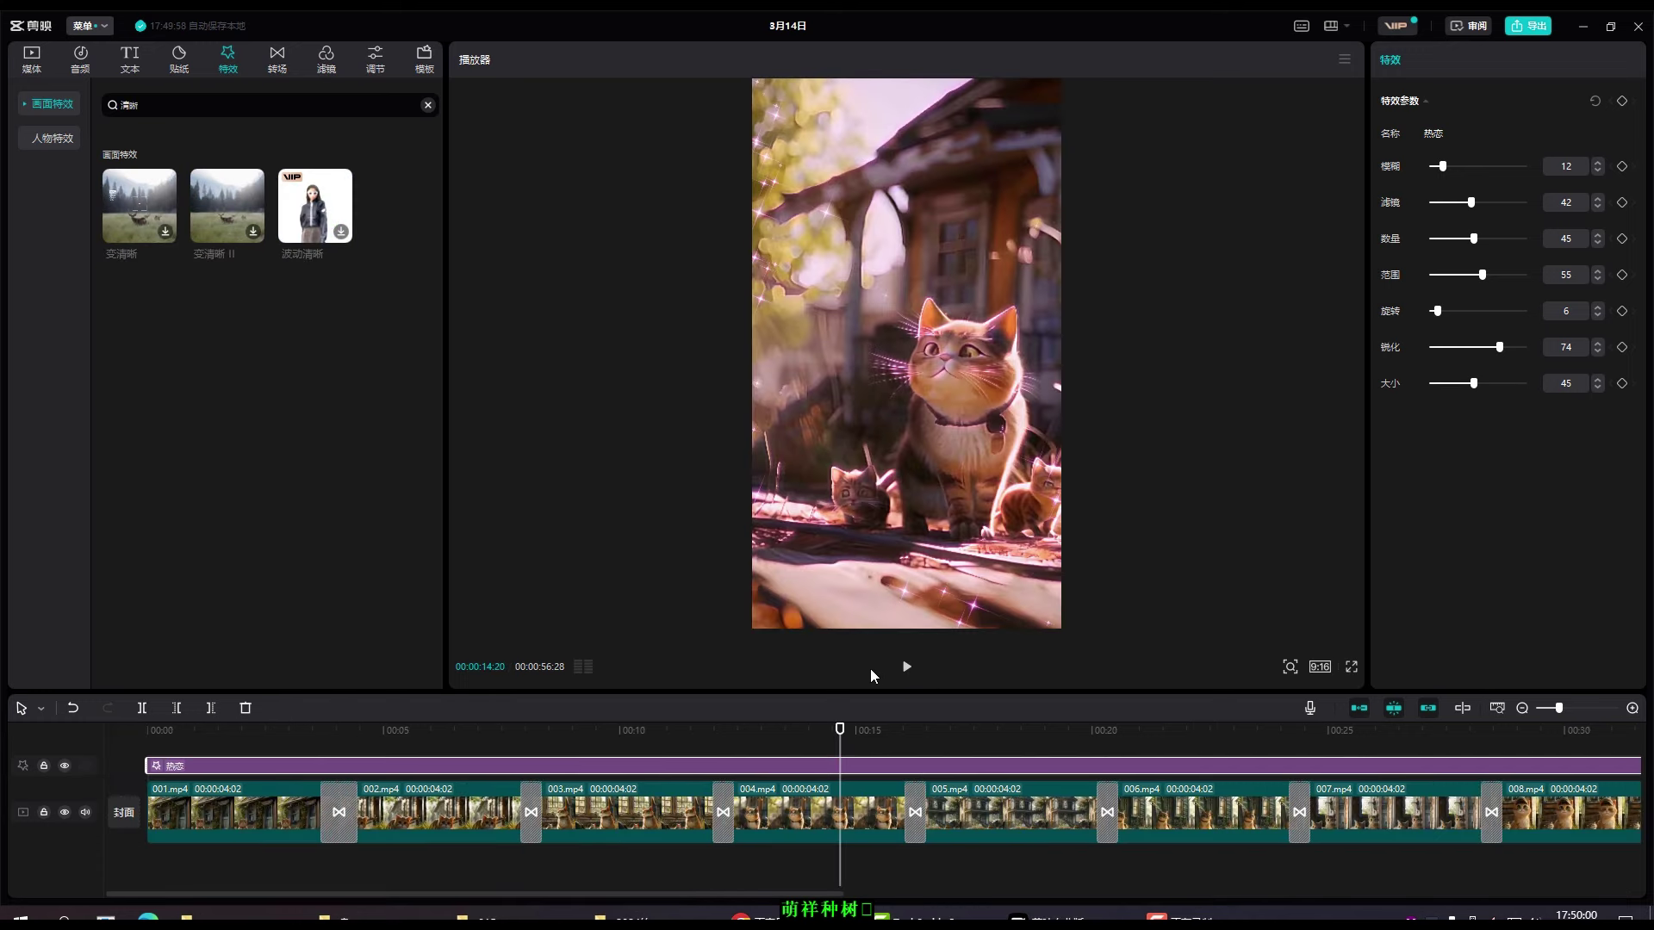
{"action": "left_click_drag", "start_coordinate": [842, 731], "coordinate": [168, 751]}
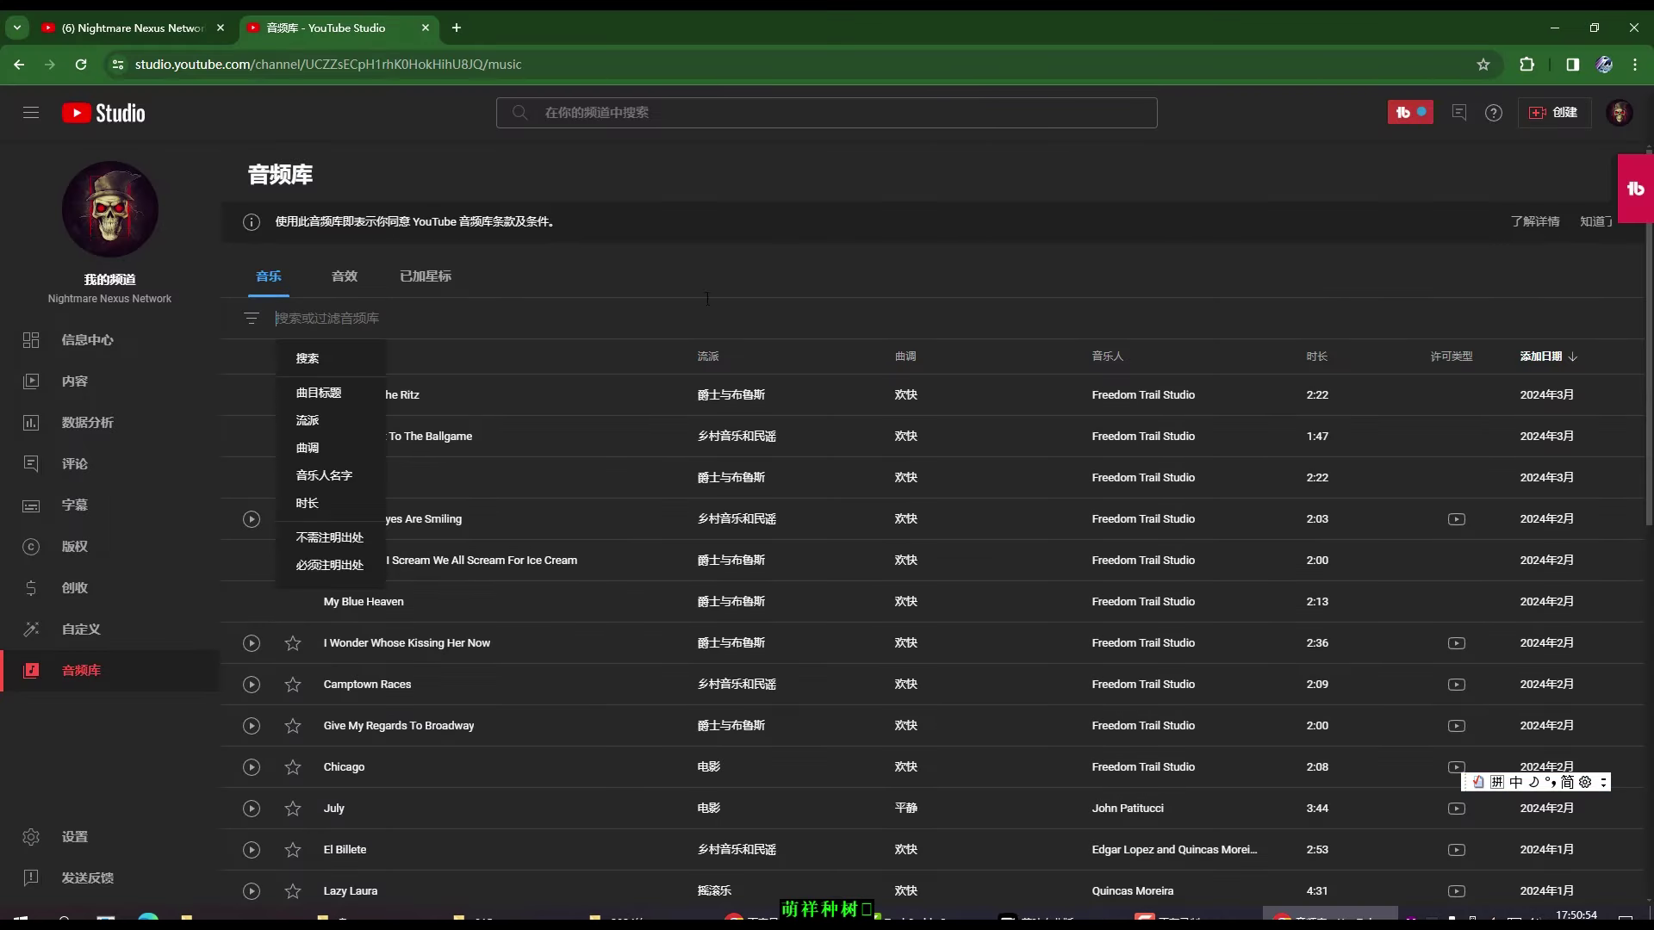
- In the YouTube Studio audio library, filter the music by the 曲调 value 悲伤
{"action": "left_click", "coordinate": [707, 261]}
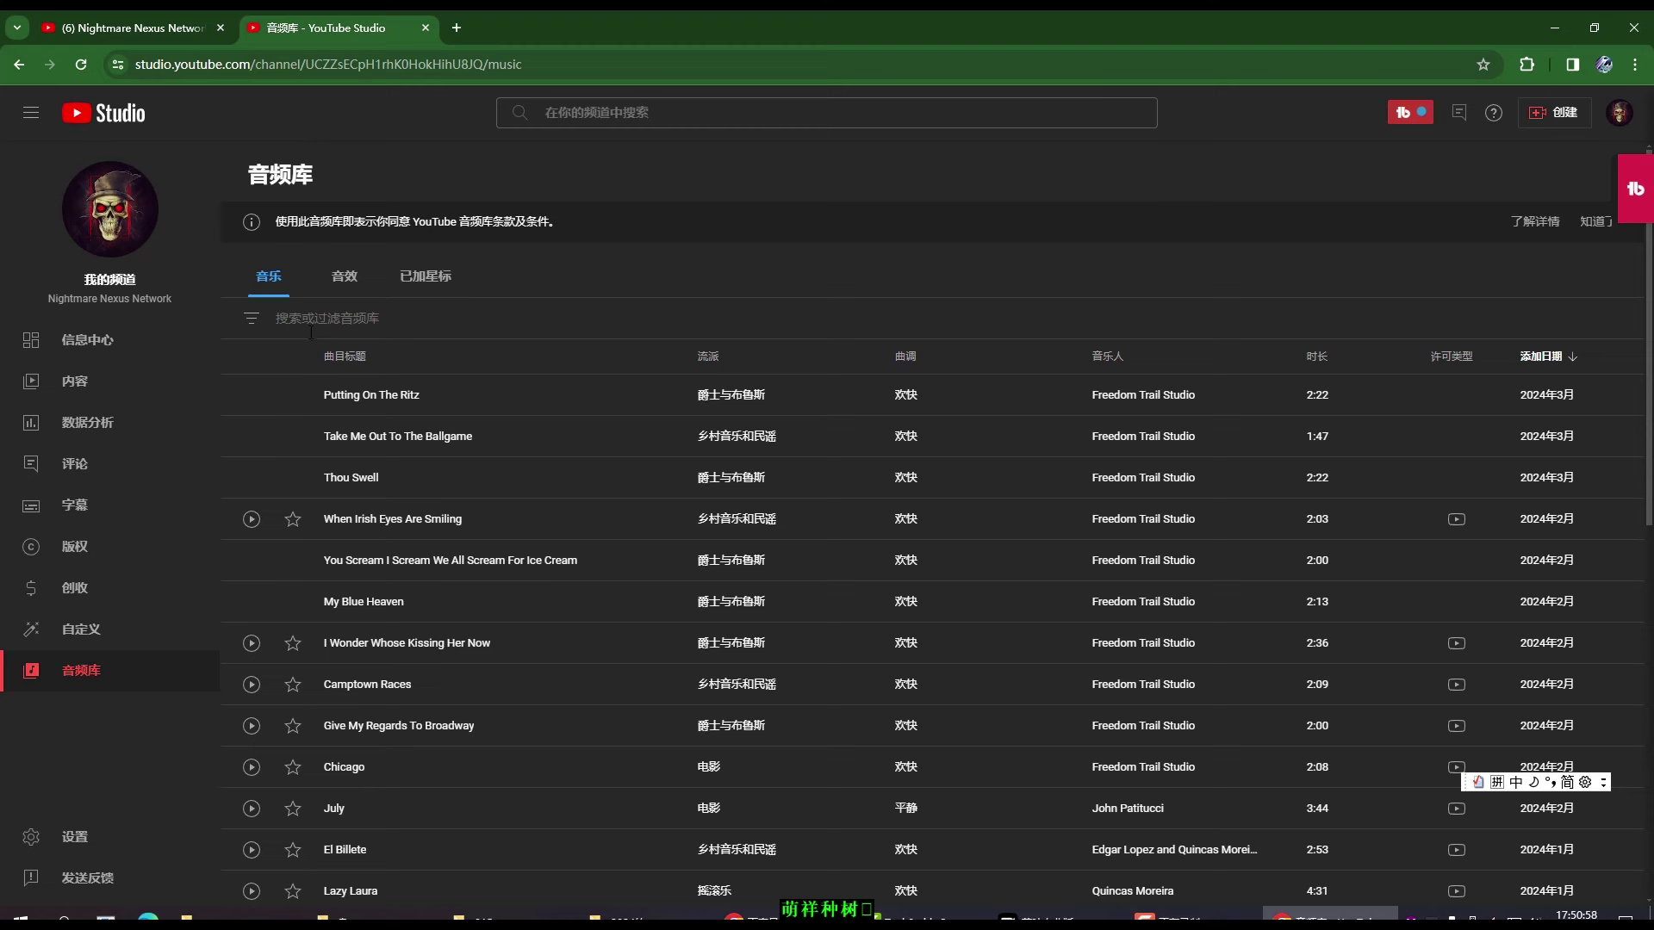
{"action": "left_click", "coordinate": [252, 320]}
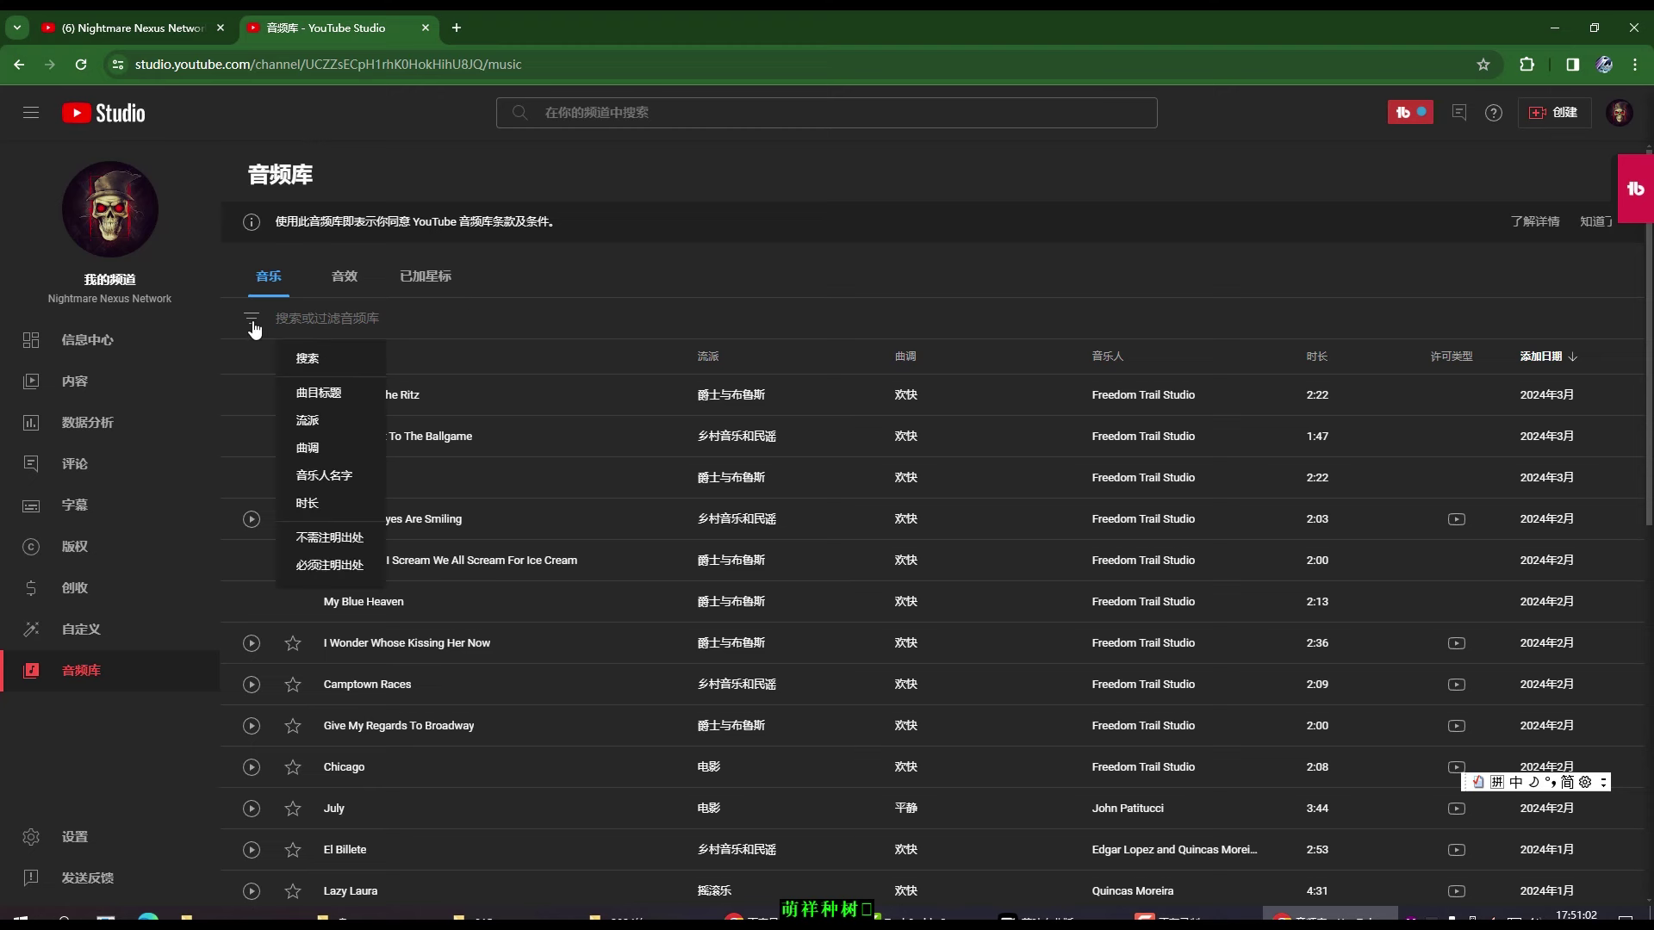
{"action": "left_click", "coordinate": [314, 457]}
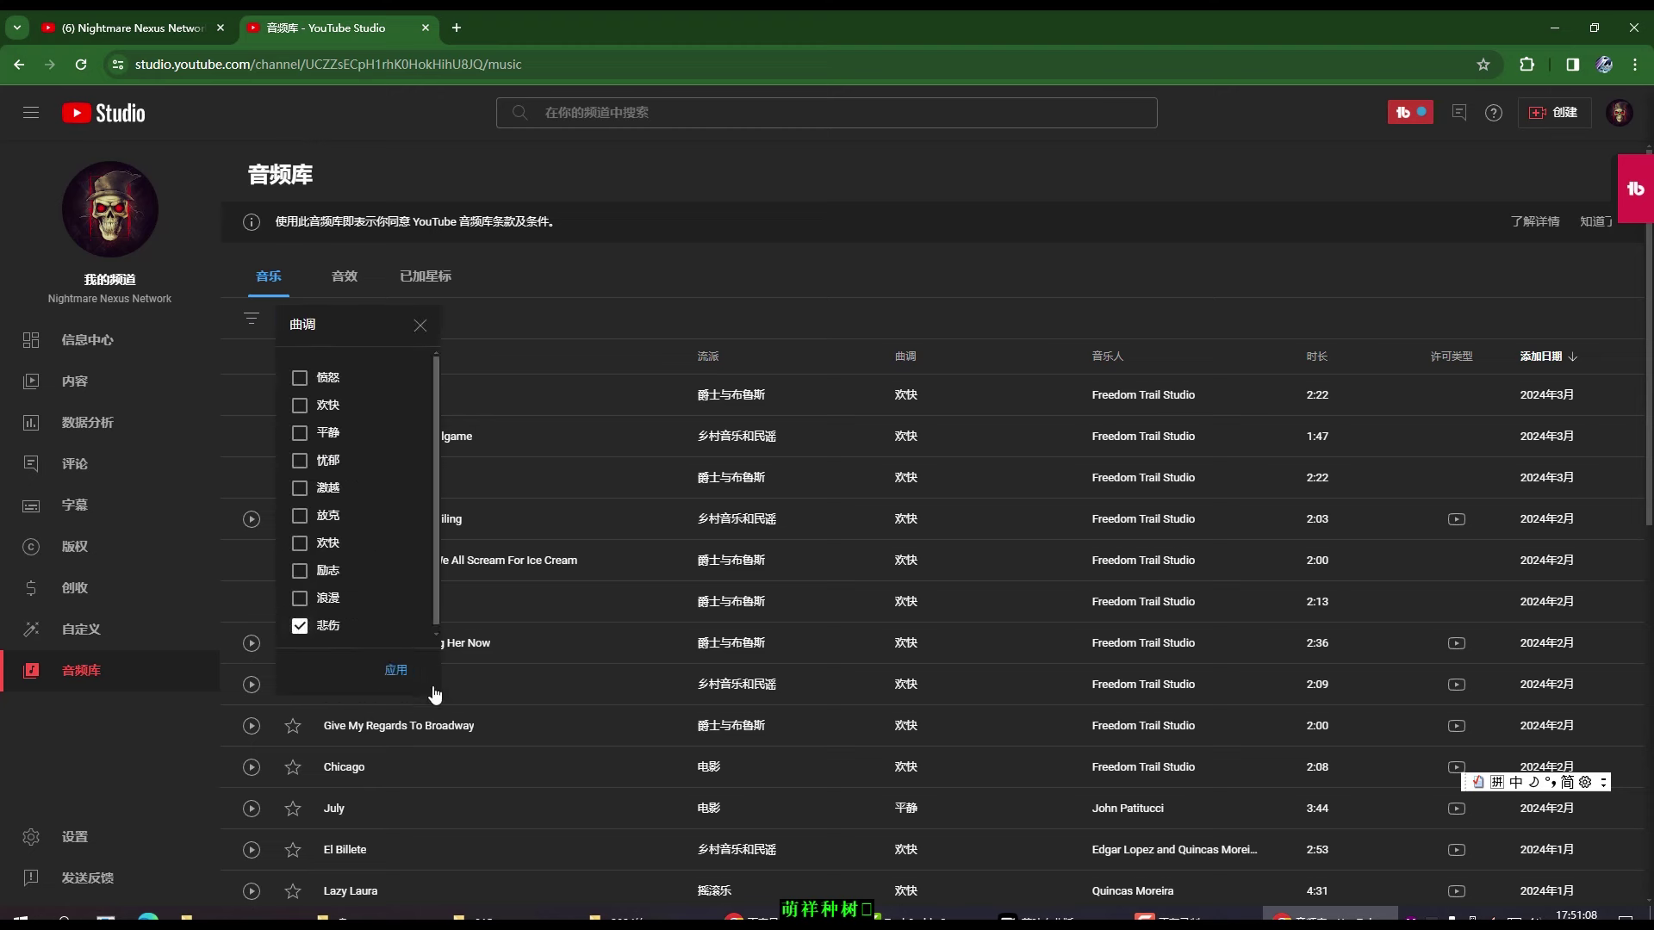
{"action": "left_click", "coordinate": [397, 671]}
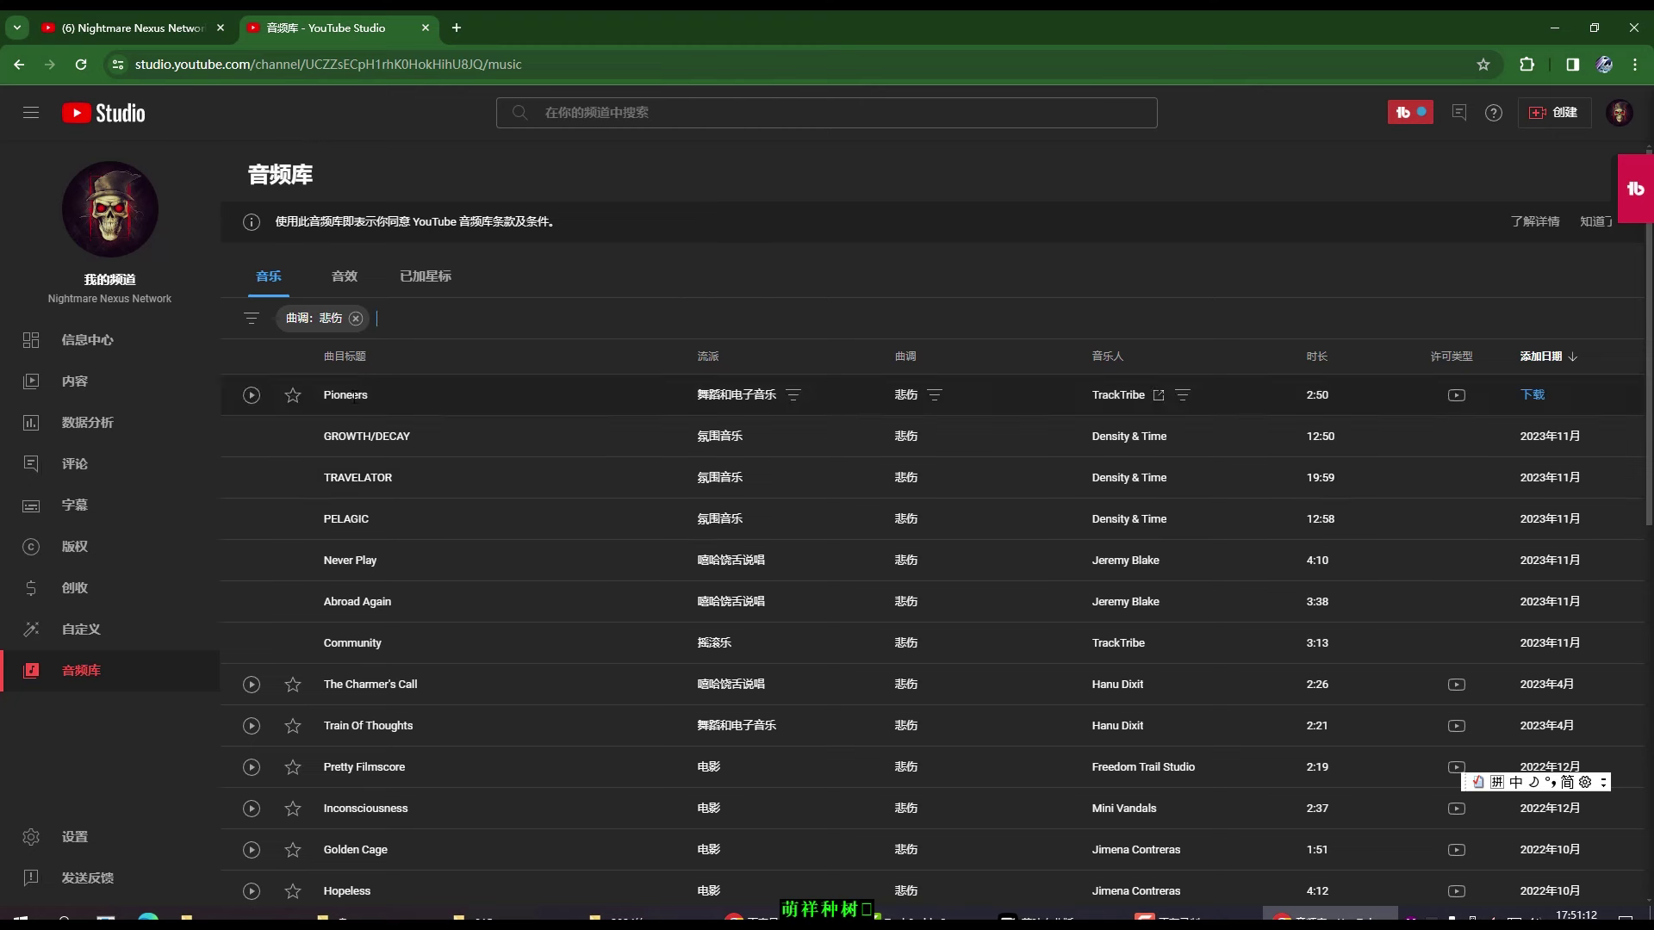
- Preview the sad tracks The Charmer's Call, Train Of Thoughts, Pretty Filmscore and Never Play to compare them
{"action": "left_click", "coordinate": [251, 685]}
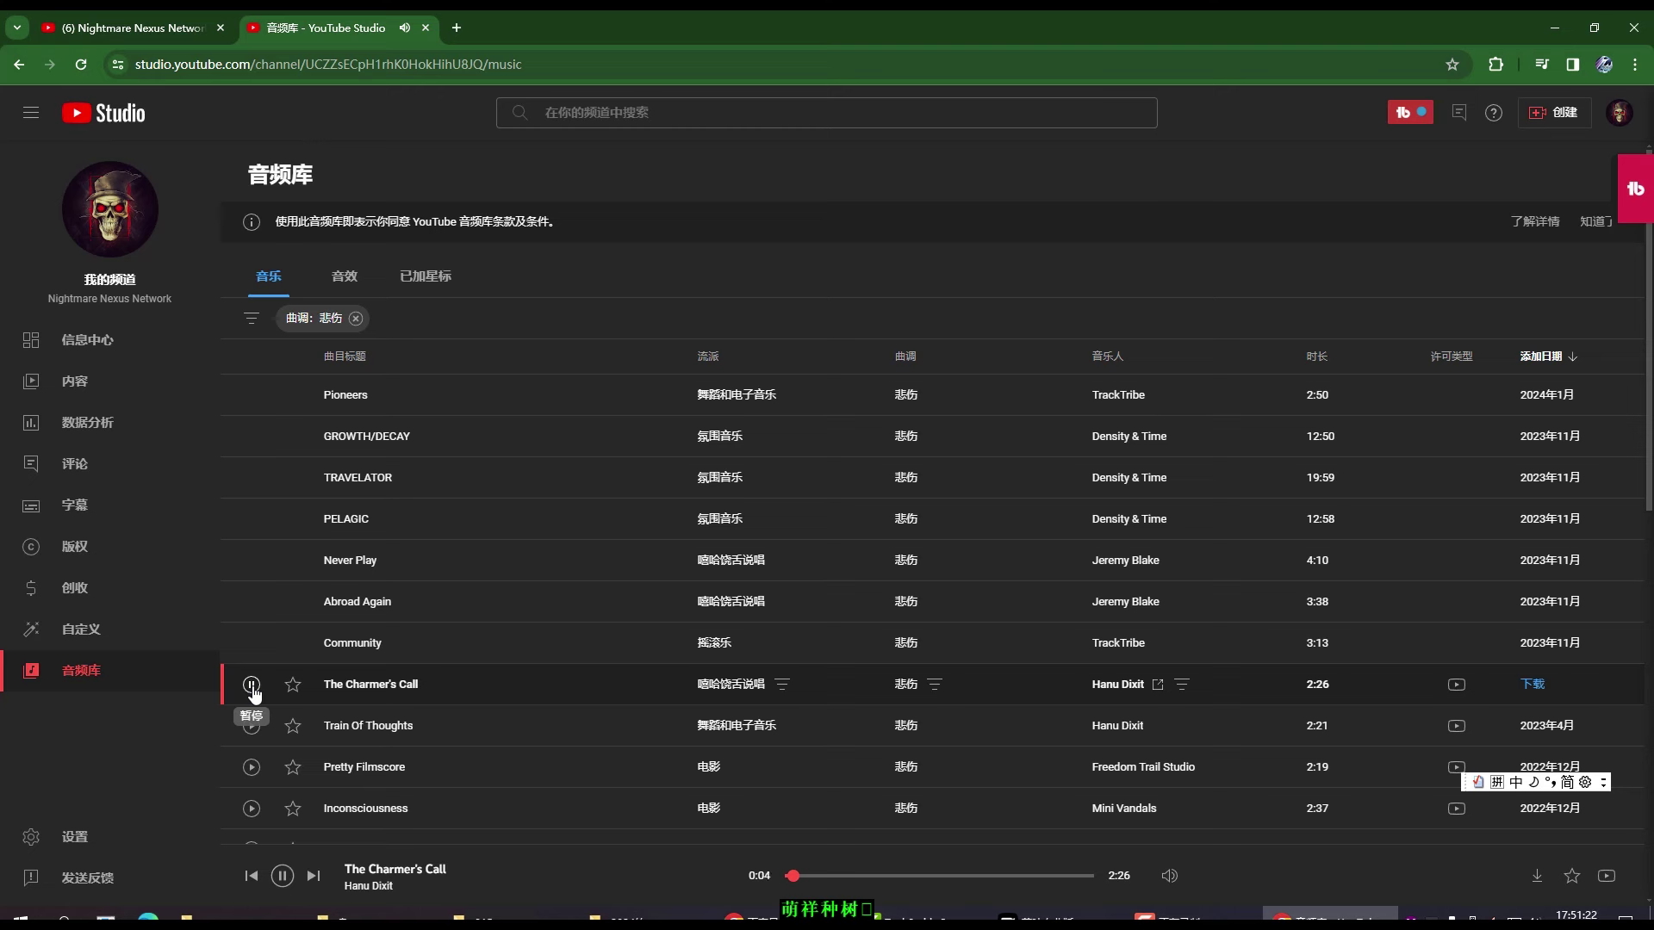
{"action": "left_click", "coordinate": [252, 726]}
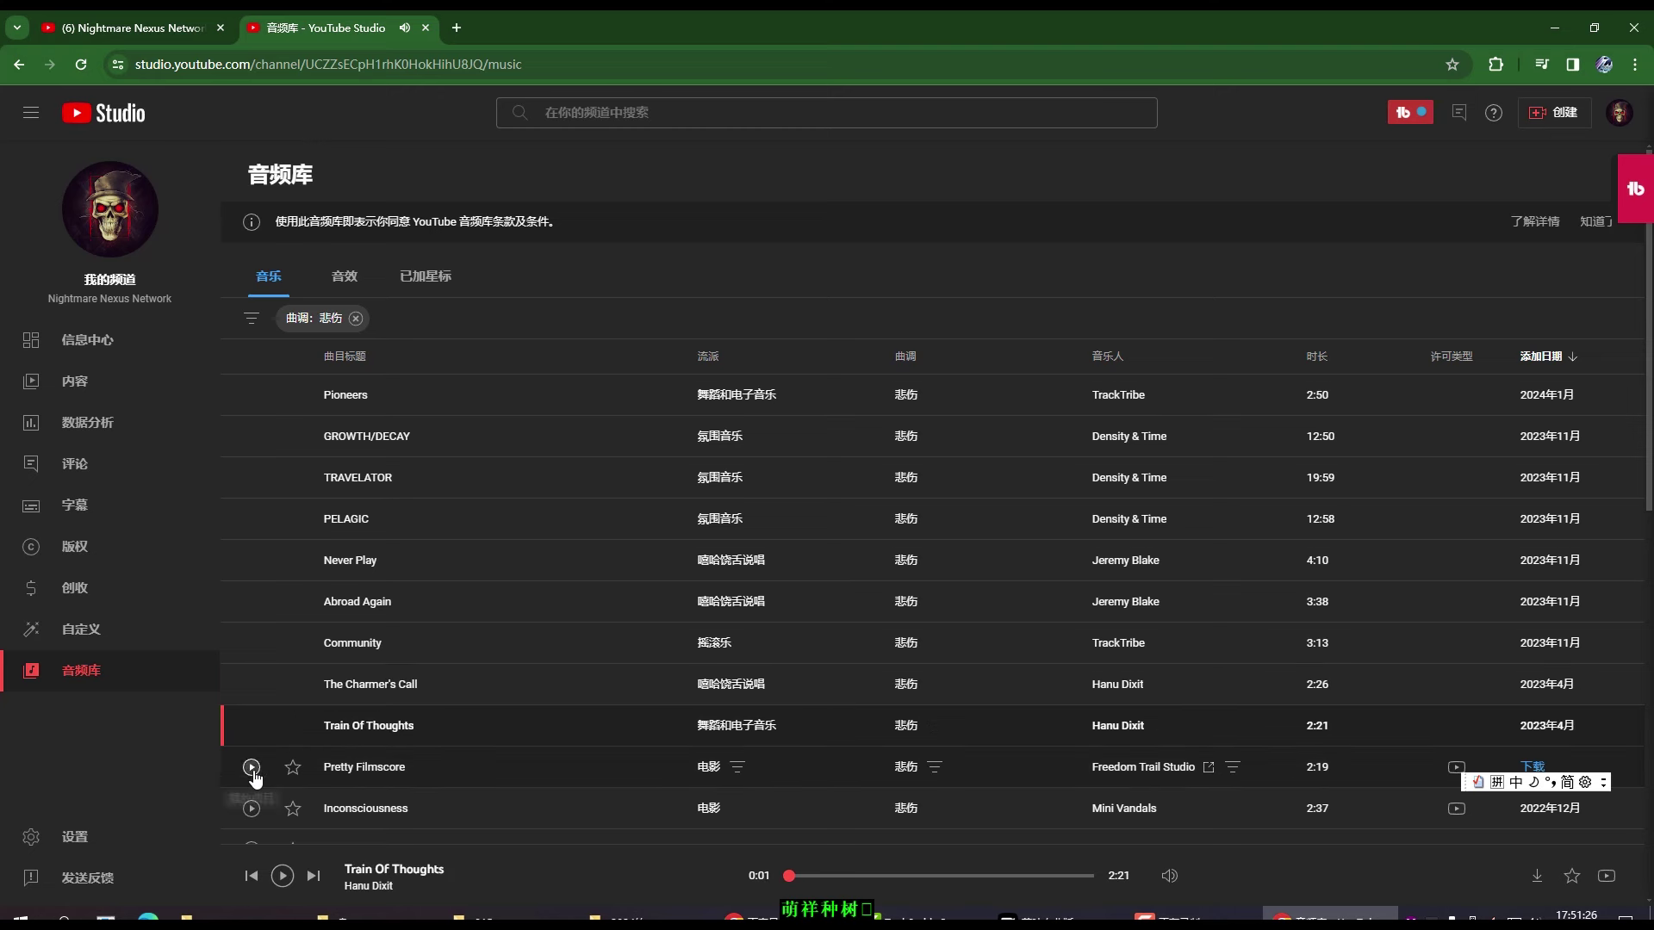
{"action": "left_click", "coordinate": [252, 768]}
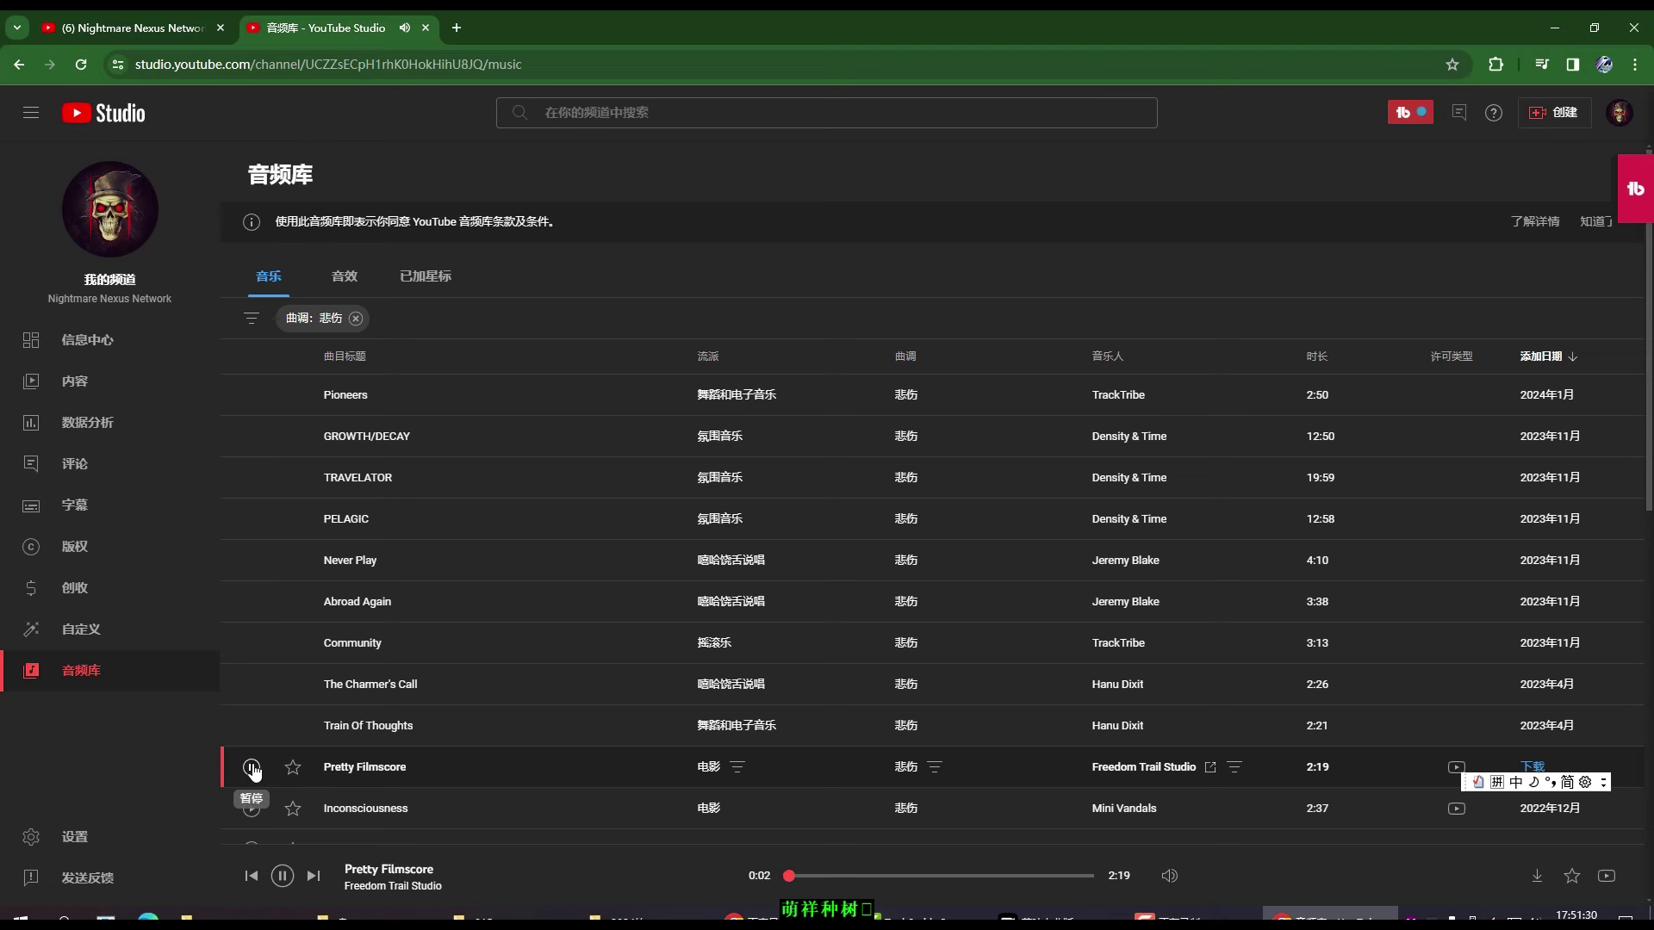
{"action": "left_click", "coordinate": [252, 685]}
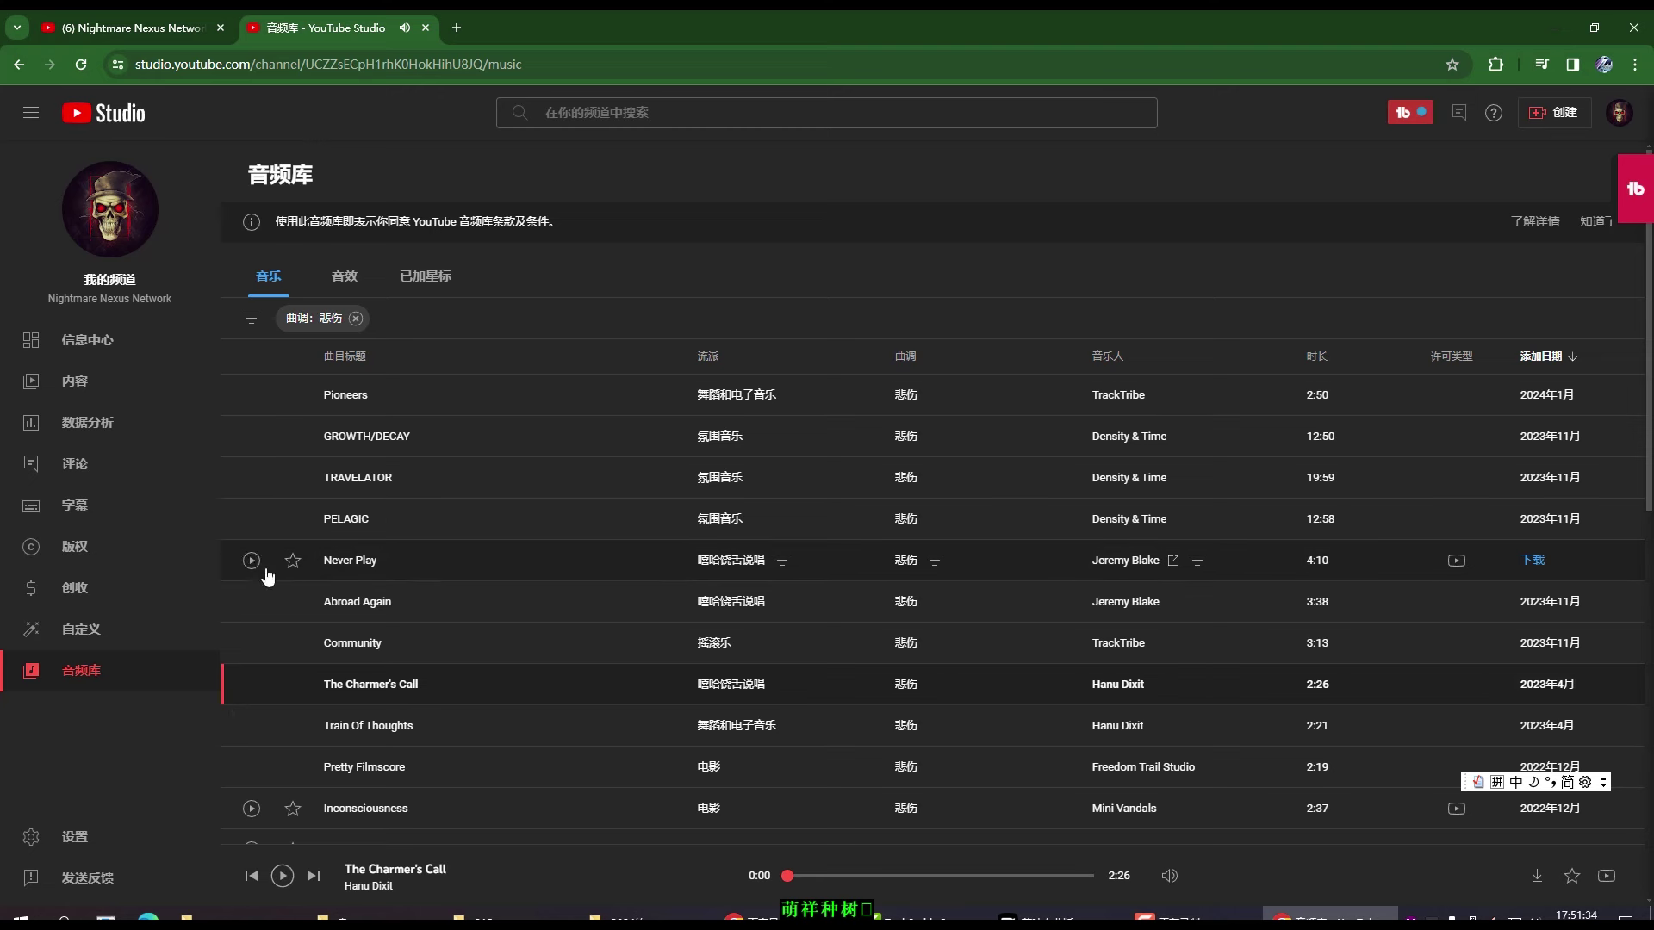
{"action": "left_click", "coordinate": [251, 561]}
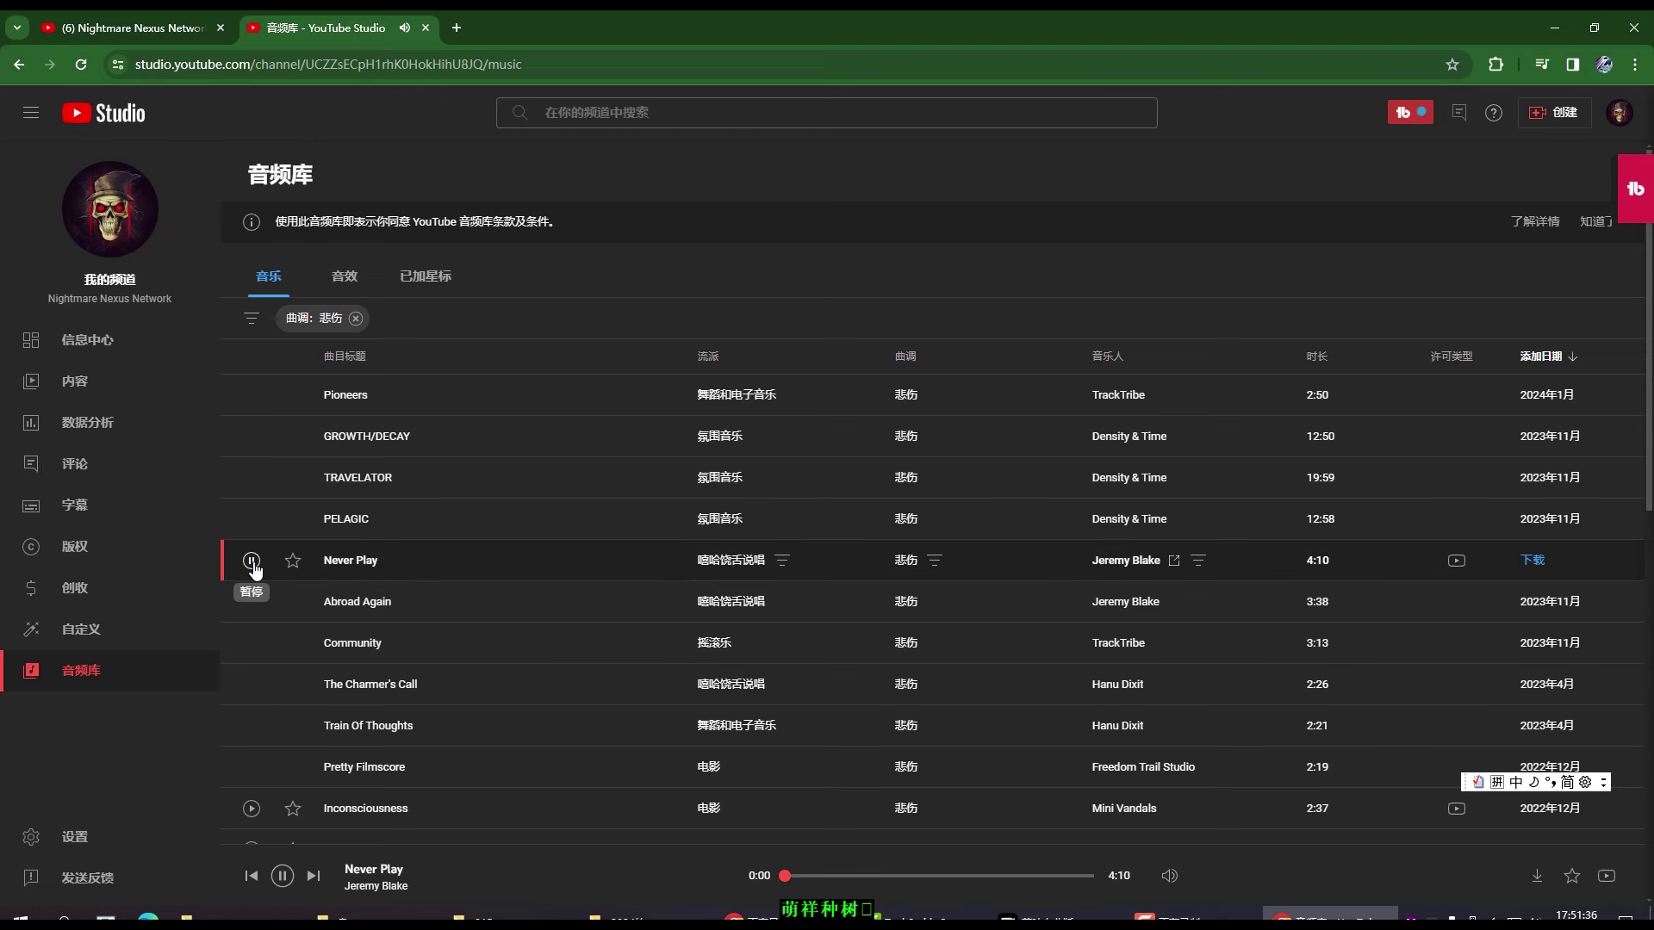
- Listen to The Charmer's Call again, skip ahead to about 0:42, and stop the preview
{"action": "left_click", "coordinate": [251, 685]}
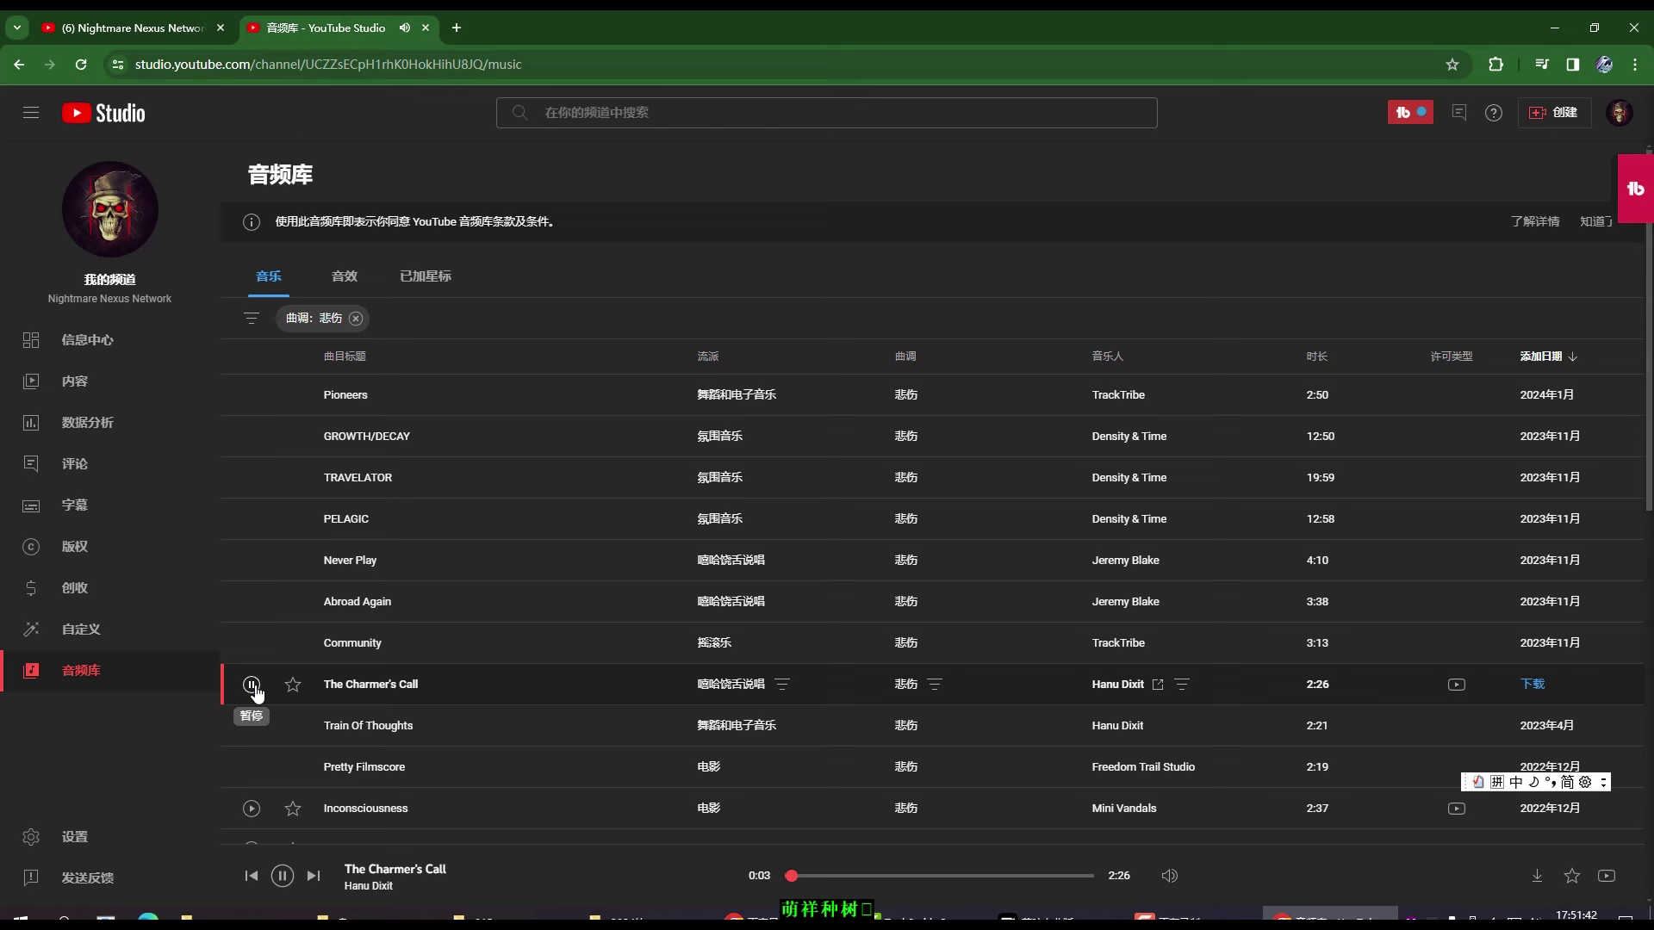
{"action": "left_click", "coordinate": [827, 876]}
{"action": "left_click", "coordinate": [872, 876]}
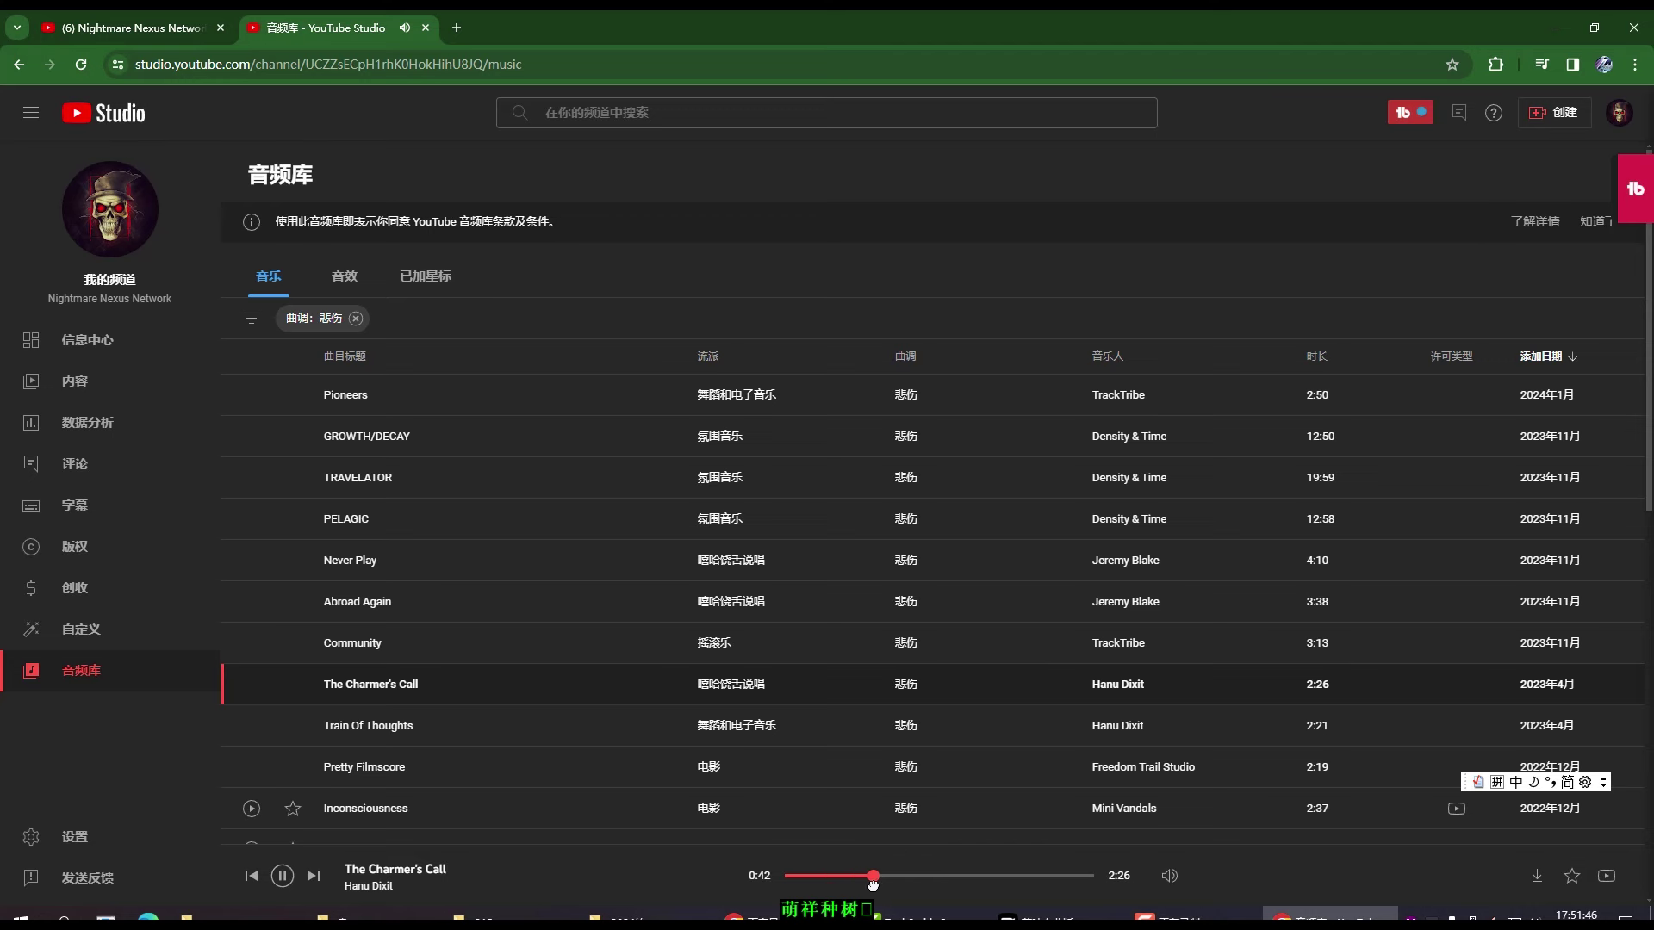
{"action": "left_click", "coordinate": [251, 687]}
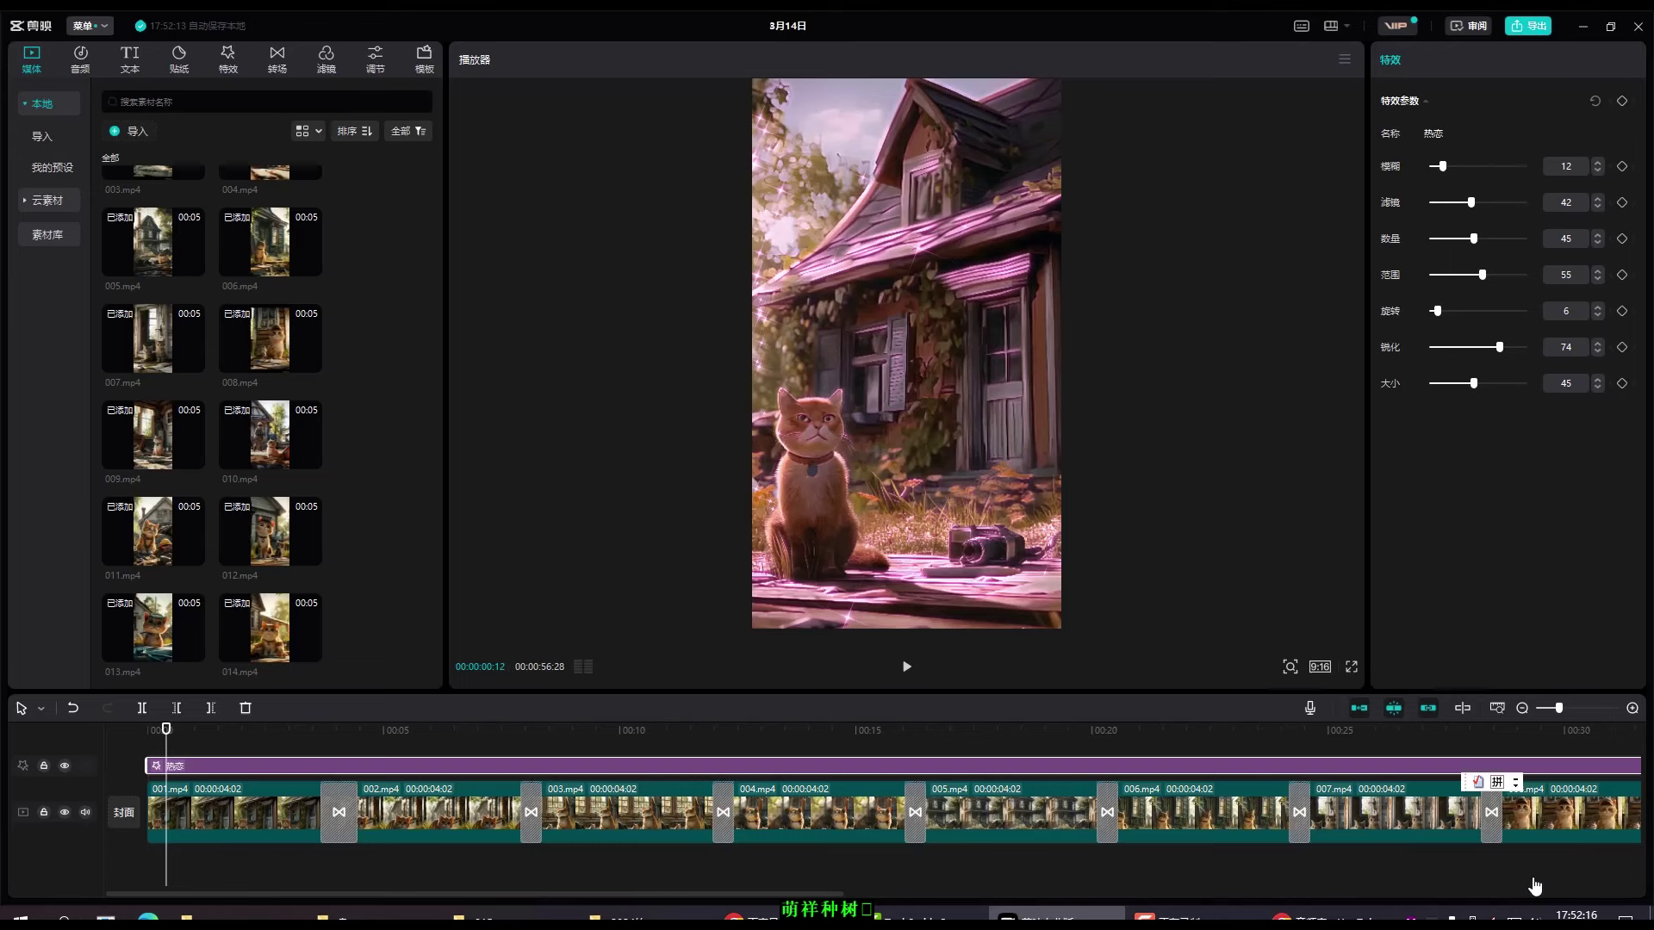
- Import The Charmer's Call MP3 from the 015 folder into the Jianying project's local media
{"action": "left_click", "coordinate": [510, 913]}
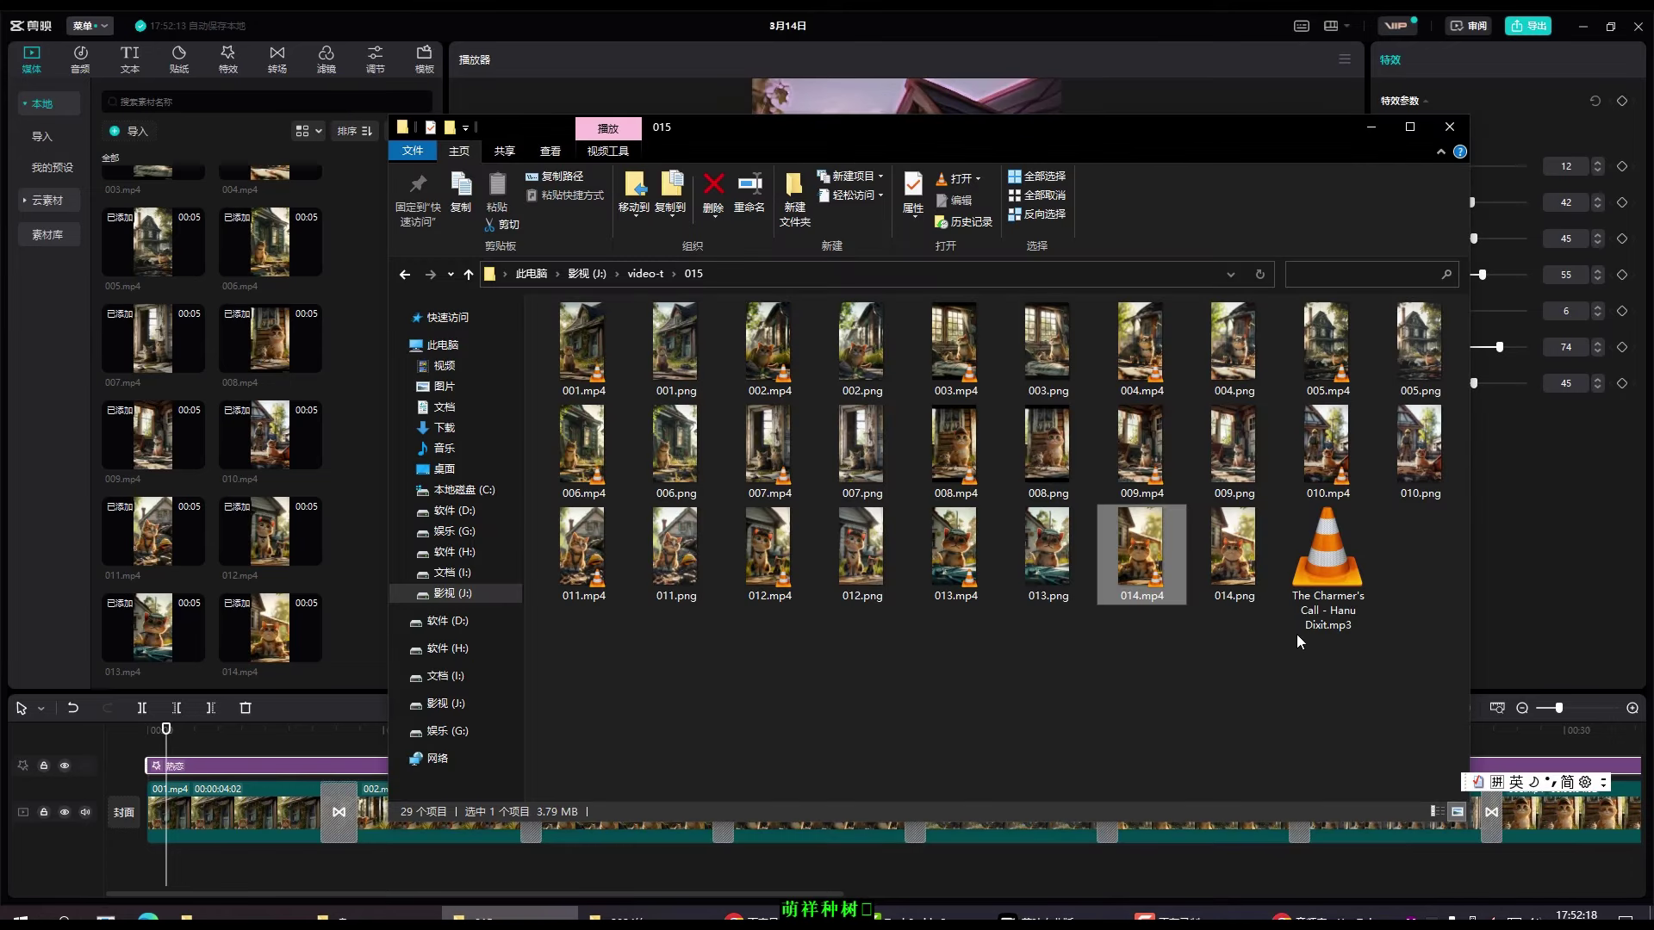
{"action": "left_click_drag", "start_coordinate": [1329, 572], "coordinate": [259, 551]}
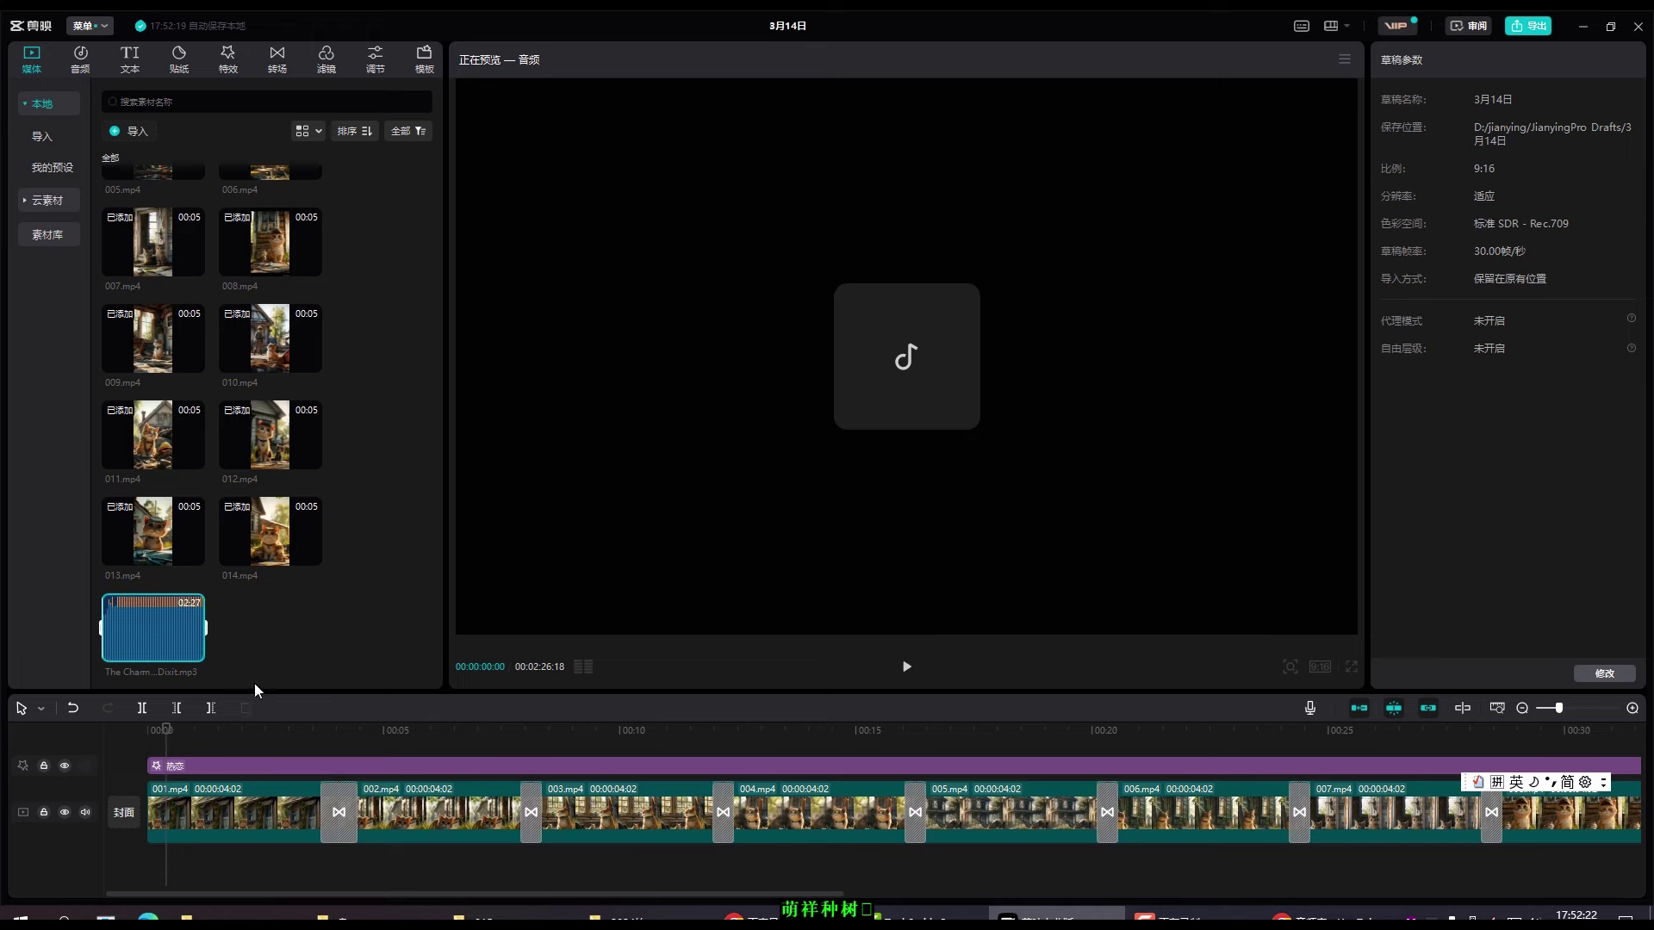
- Add The Charmer's Call to the timeline as an audio track and align its start with the video's beginning
{"action": "left_click", "coordinate": [194, 652]}
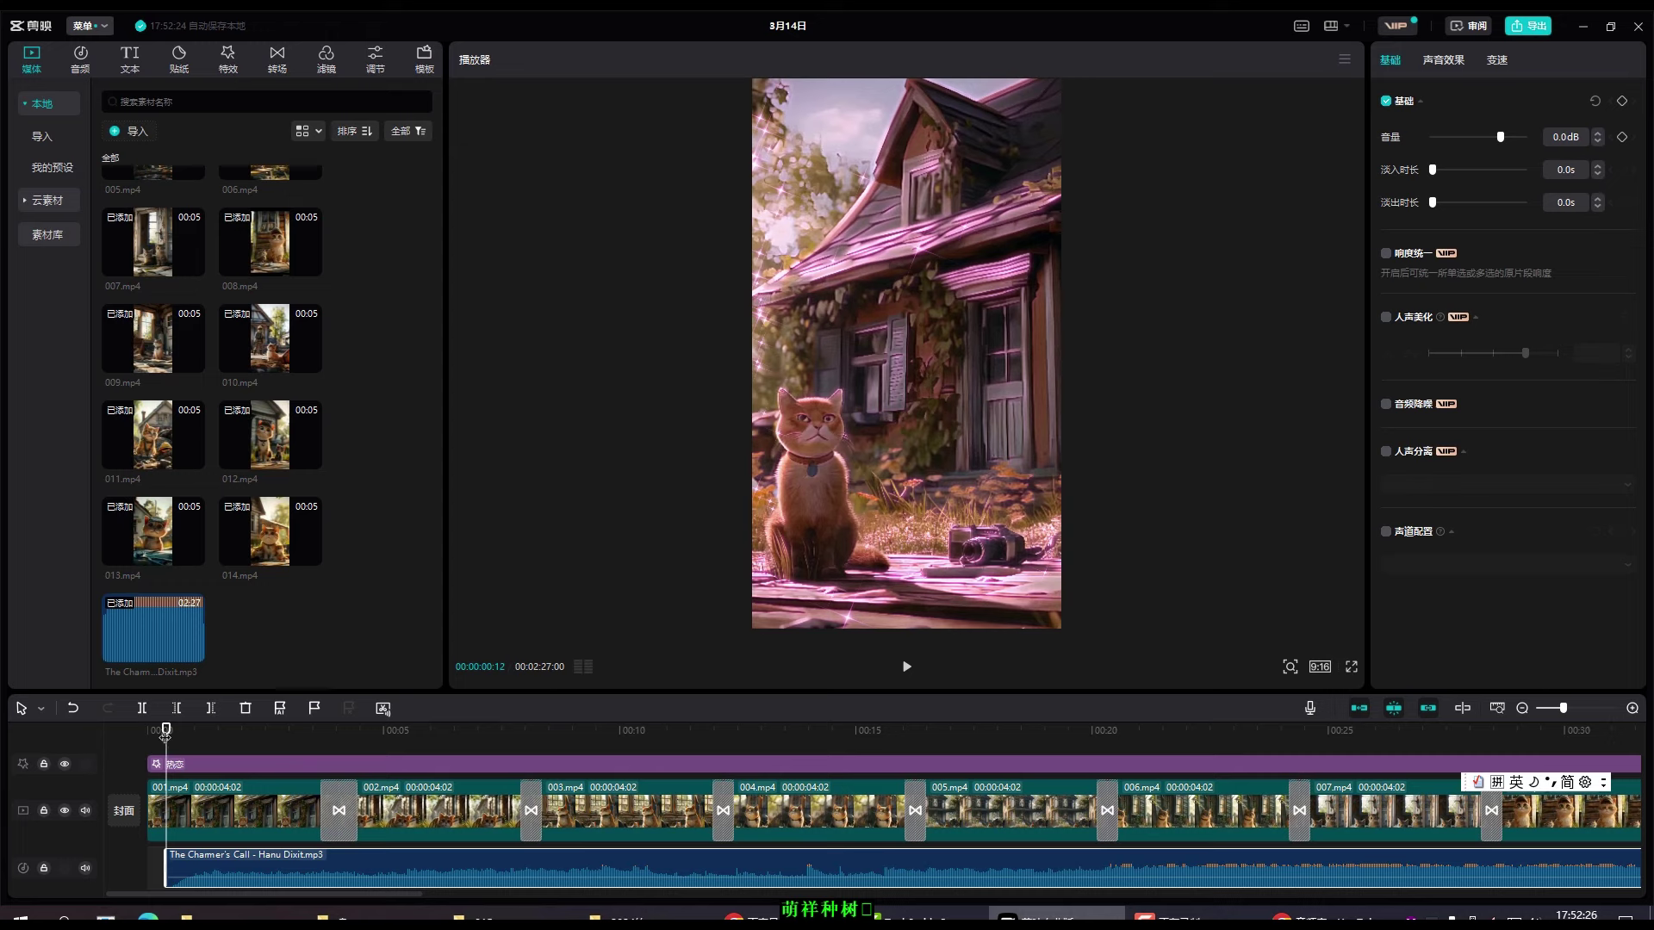
{"action": "left_click_drag", "start_coordinate": [166, 732], "coordinate": [148, 732]}
{"action": "left_click", "coordinate": [228, 861]}
{"action": "left_click_drag", "start_coordinate": [311, 872], "coordinate": [274, 868]}
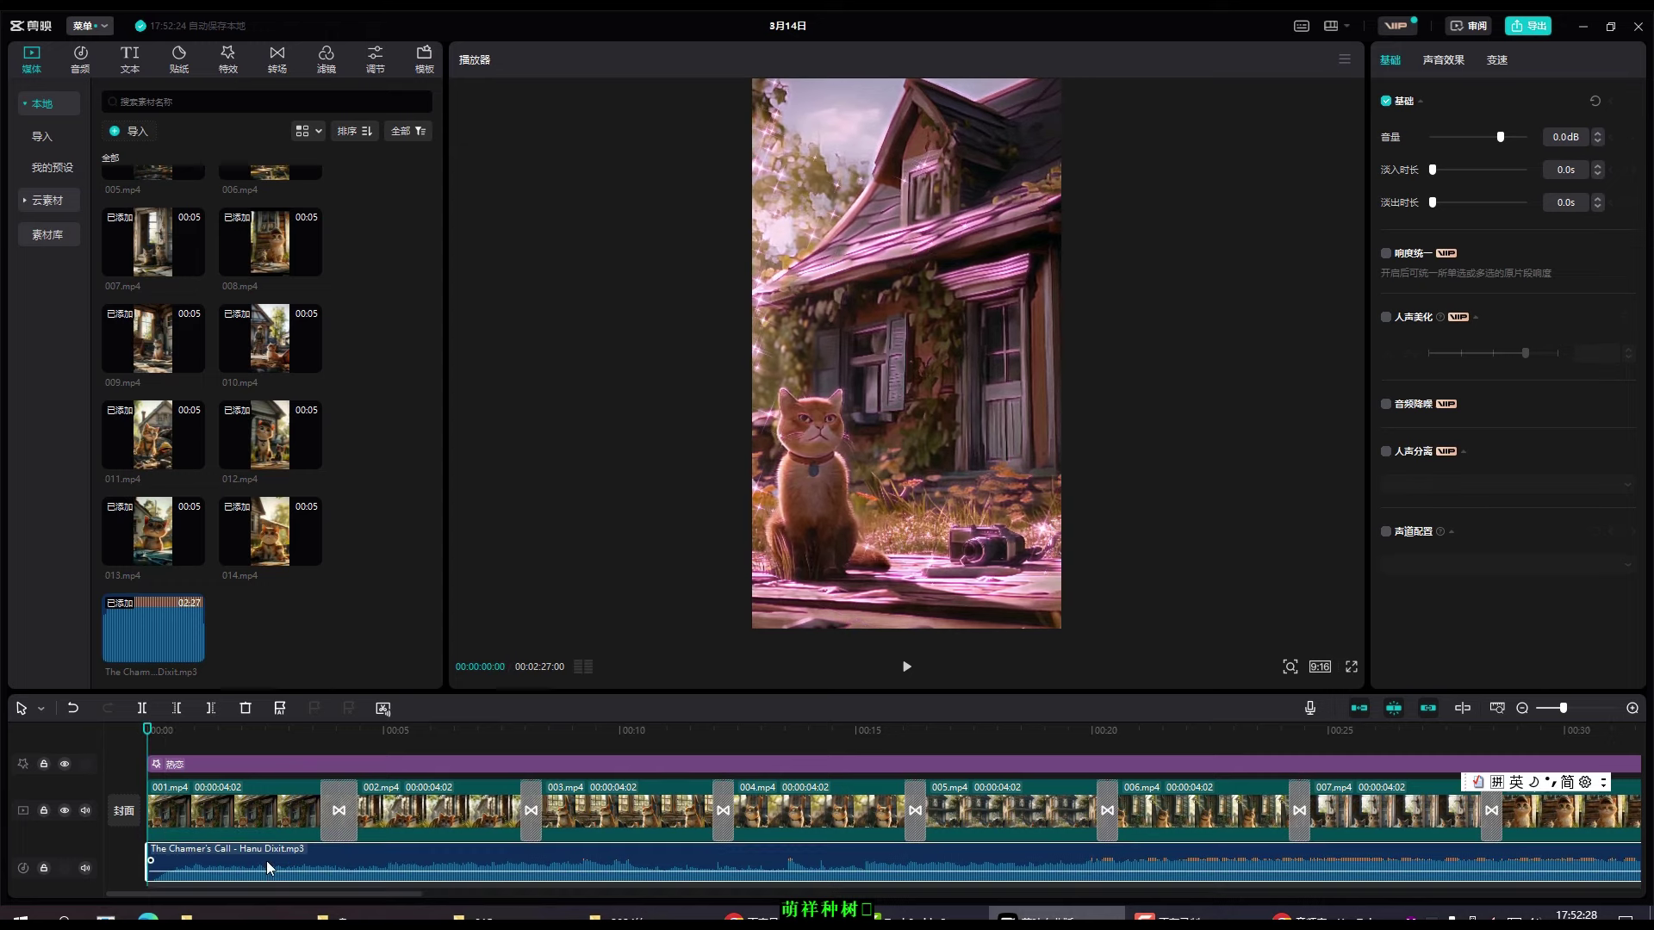
- Cut off the surplus music beyond clip 014.mp4 and trim the audio track's end flush with the end of the video
{"action": "left_click_drag", "start_coordinate": [392, 894], "coordinate": [773, 870]}
{"action": "left_click", "coordinate": [799, 792]}
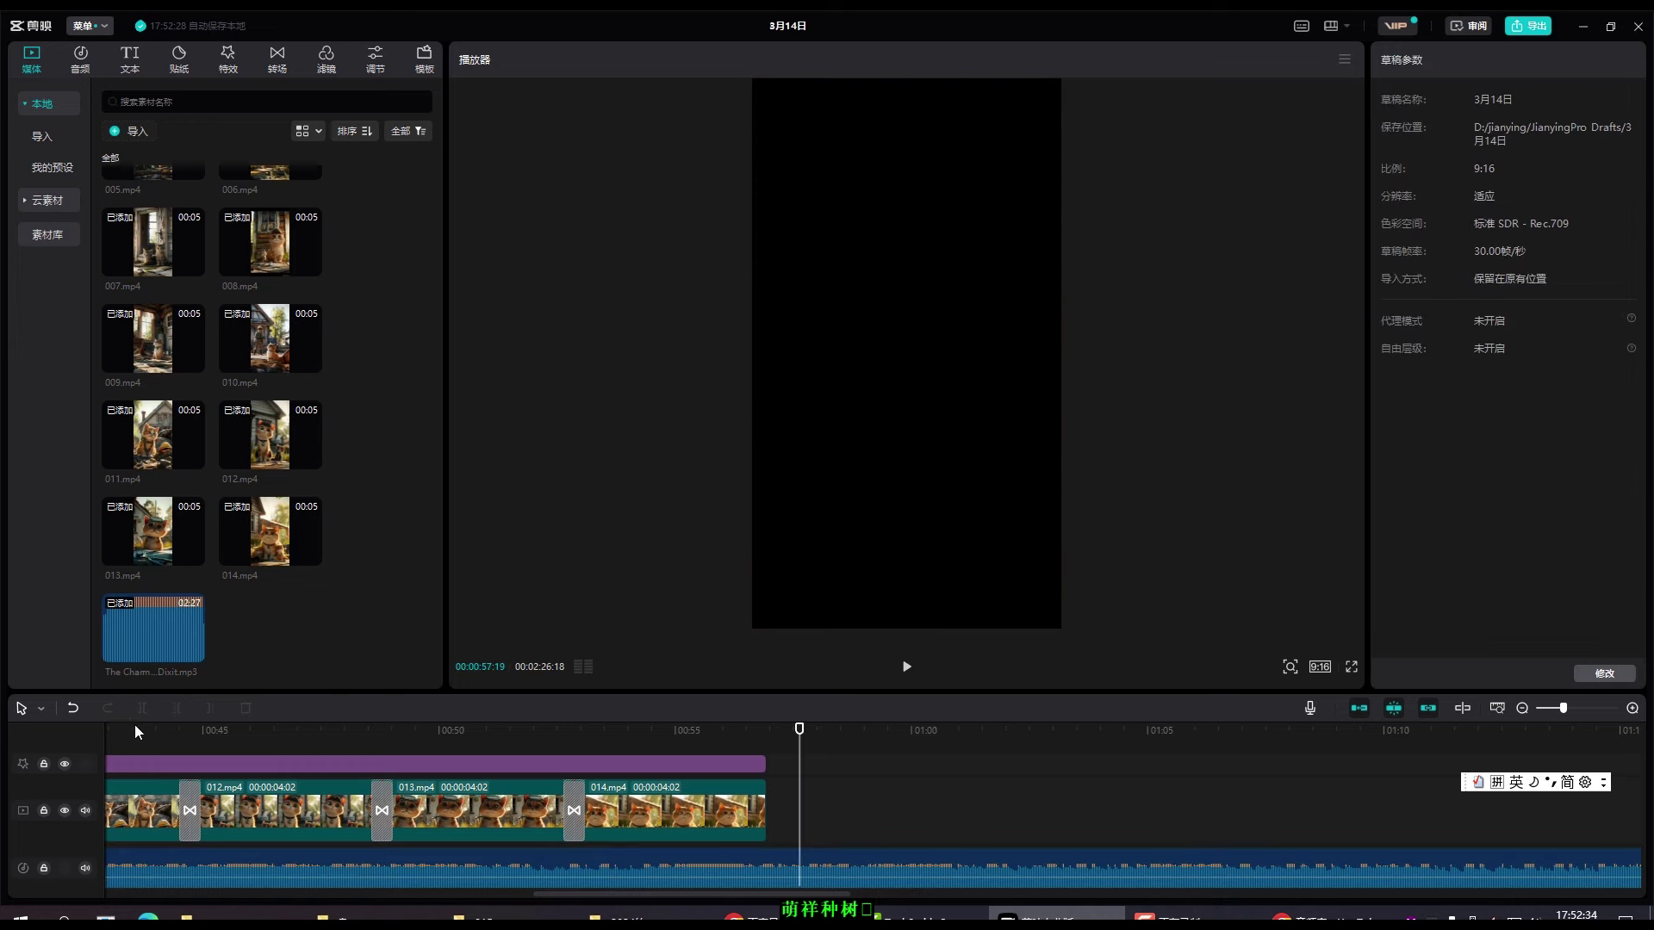
{"action": "left_click", "coordinate": [736, 862]}
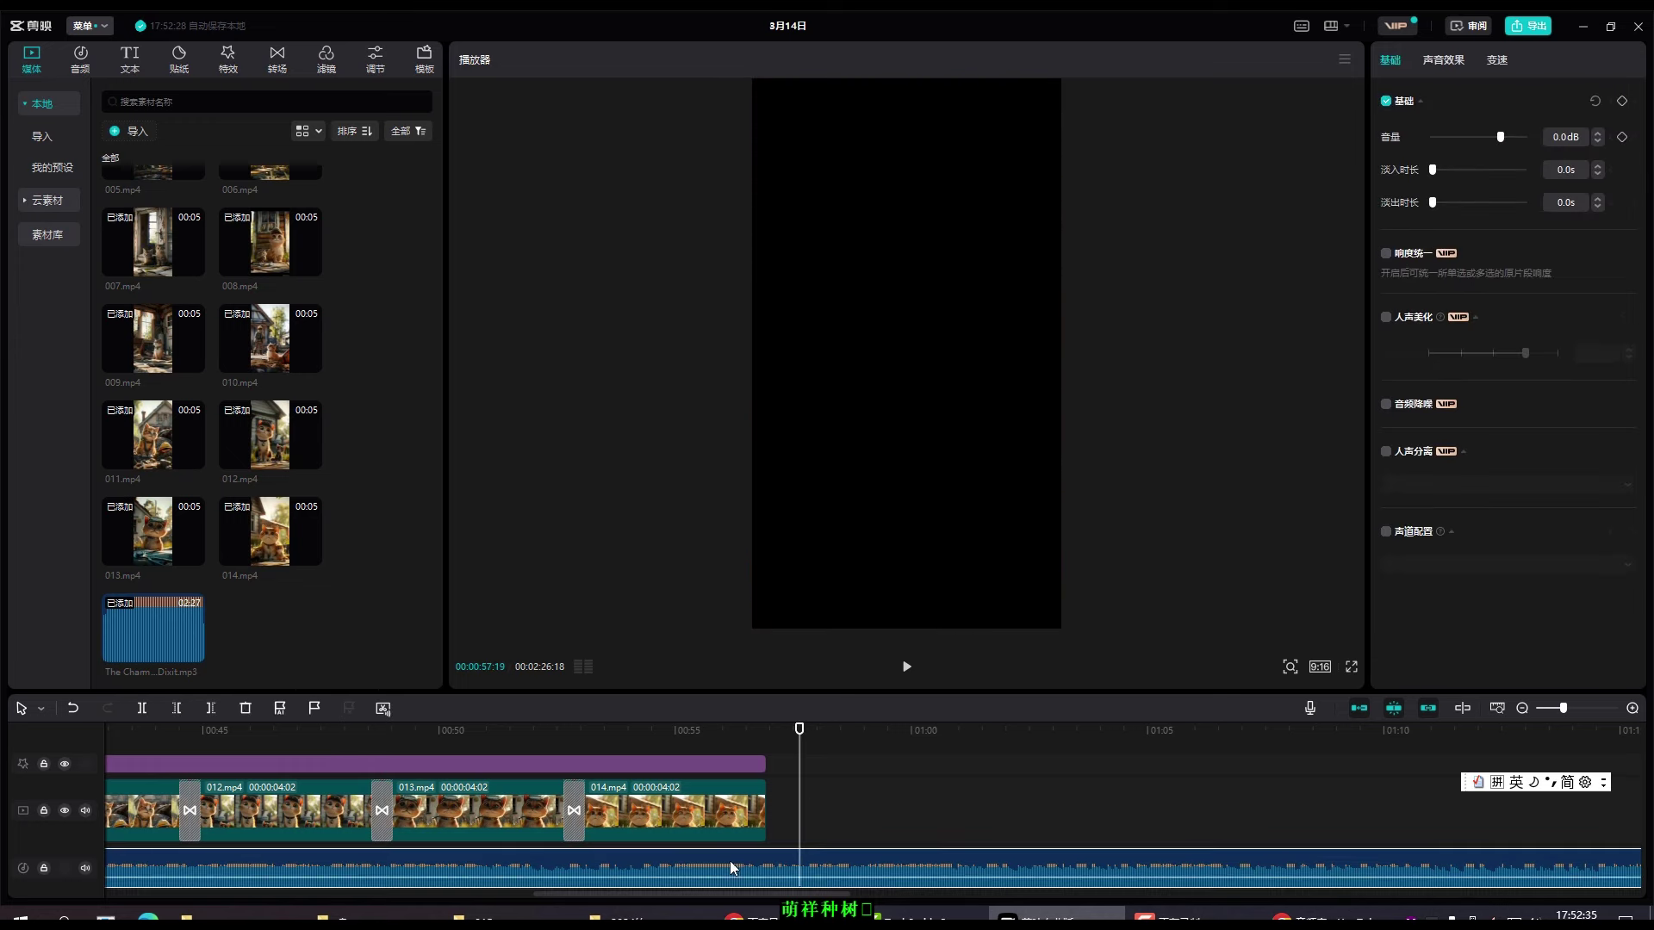
{"action": "left_click", "coordinate": [146, 706]}
{"action": "right_click", "coordinate": [890, 868]}
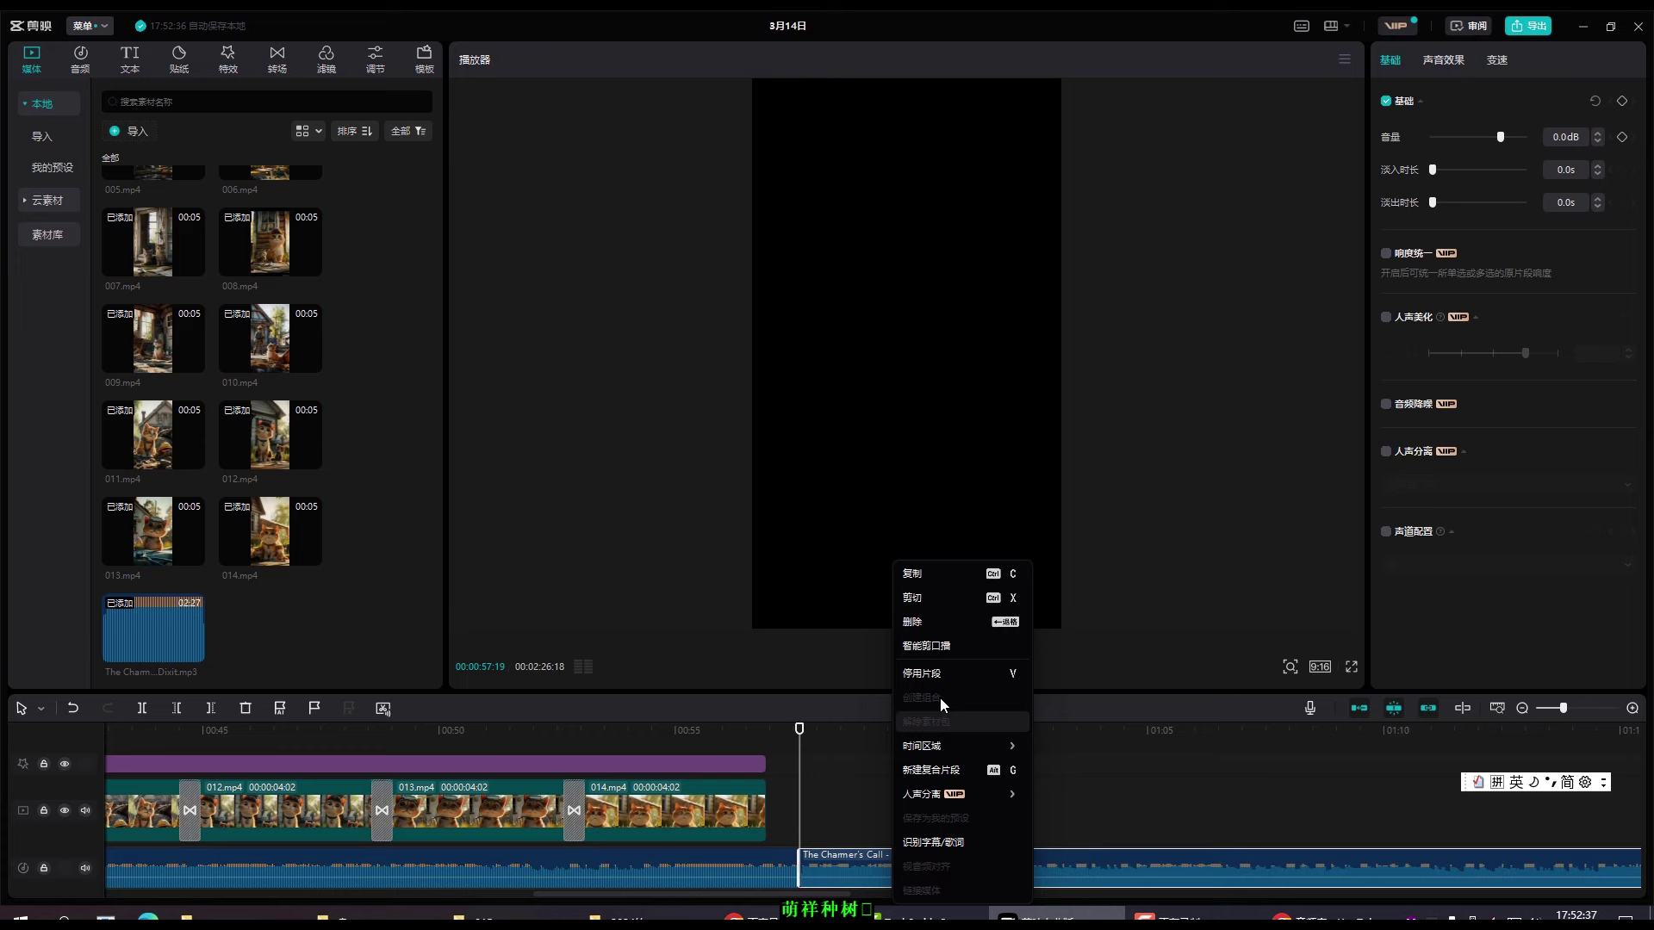
{"action": "left_click", "coordinate": [914, 622]}
{"action": "left_click", "coordinate": [1133, 860]}
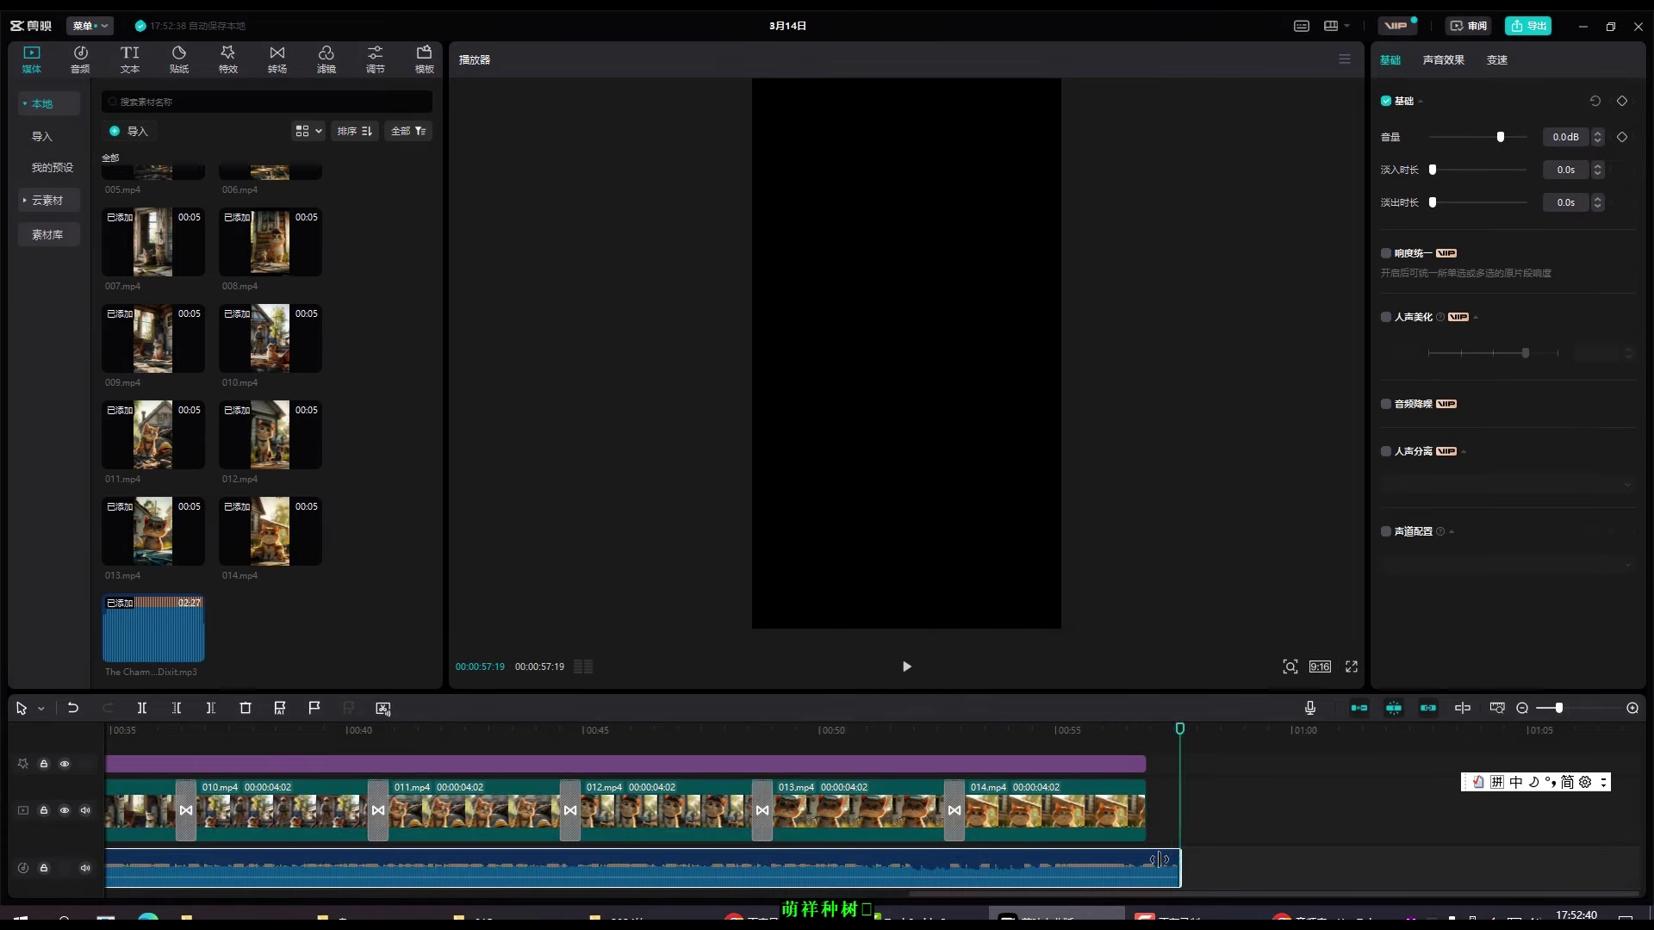
{"action": "left_click_drag", "start_coordinate": [1158, 860], "coordinate": [1124, 859]}
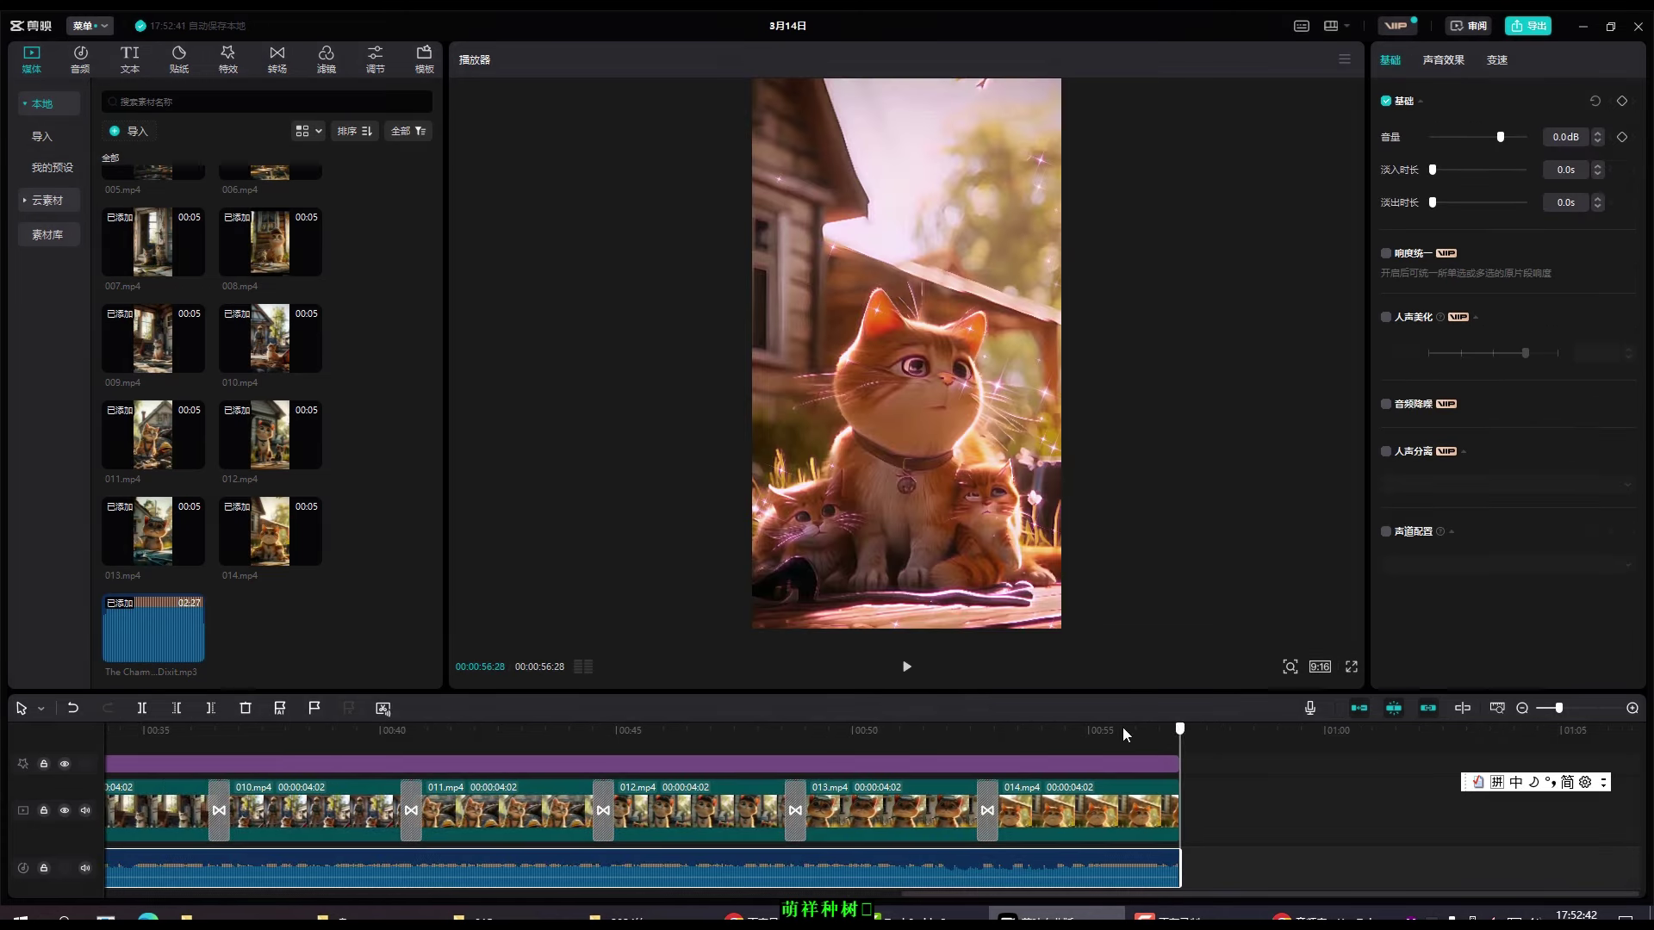
- Play the video with its music from the beginning to about 16 seconds to check the result
{"action": "left_click_drag", "start_coordinate": [1123, 734], "coordinate": [5, 766]}
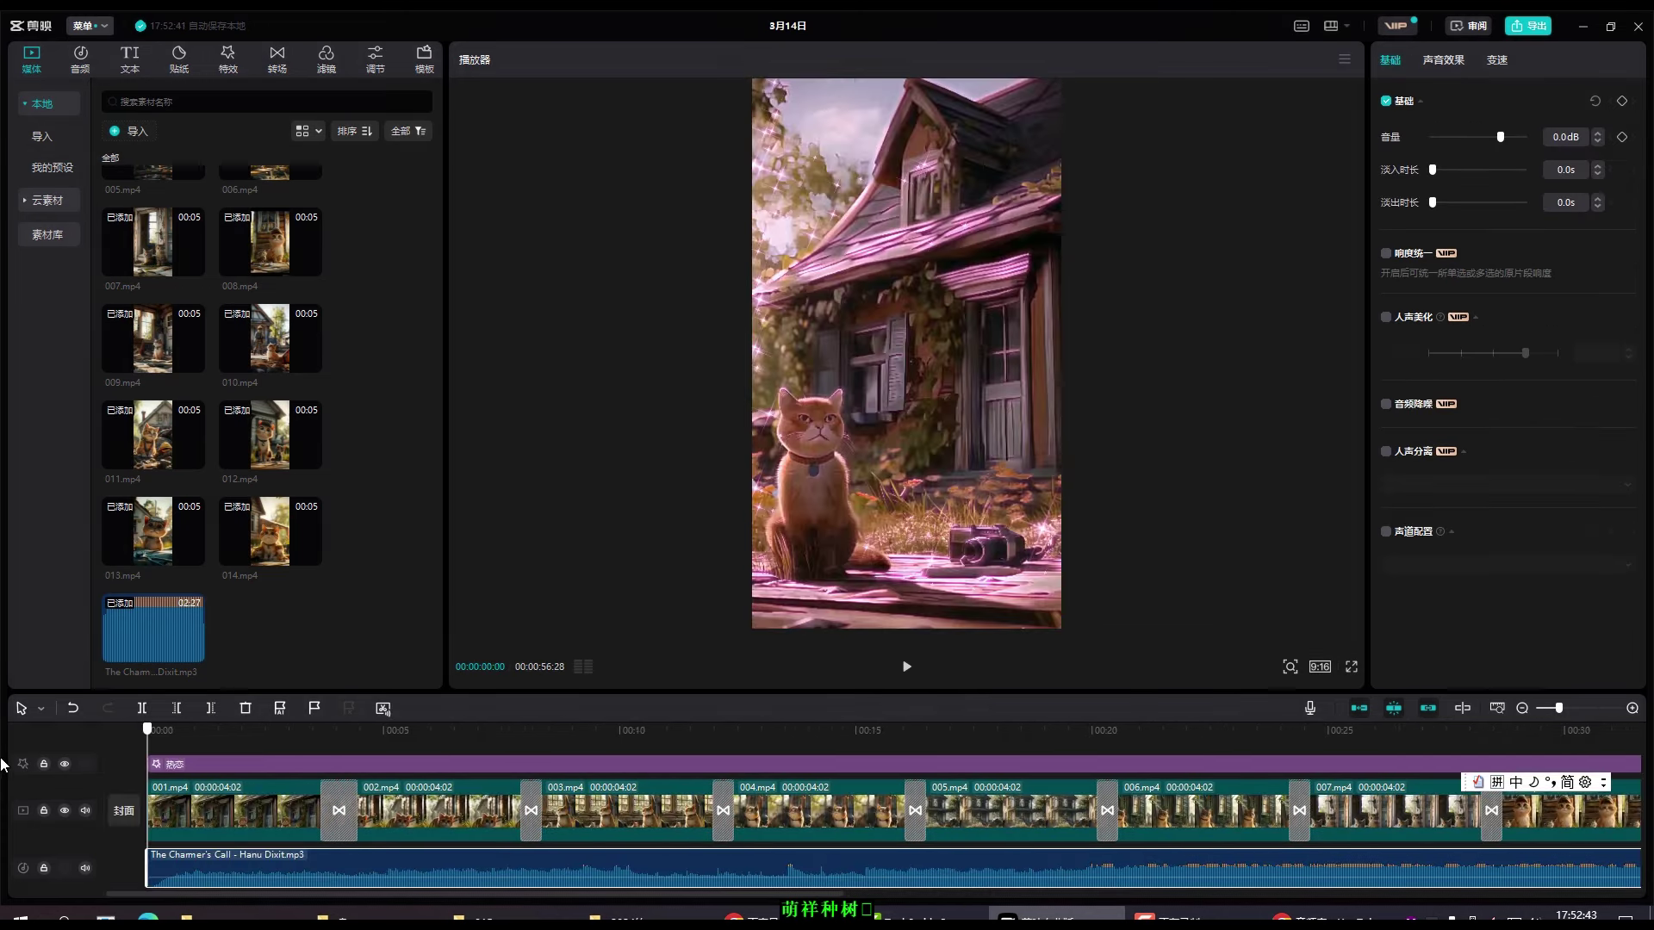
{"action": "left_click", "coordinate": [905, 668]}
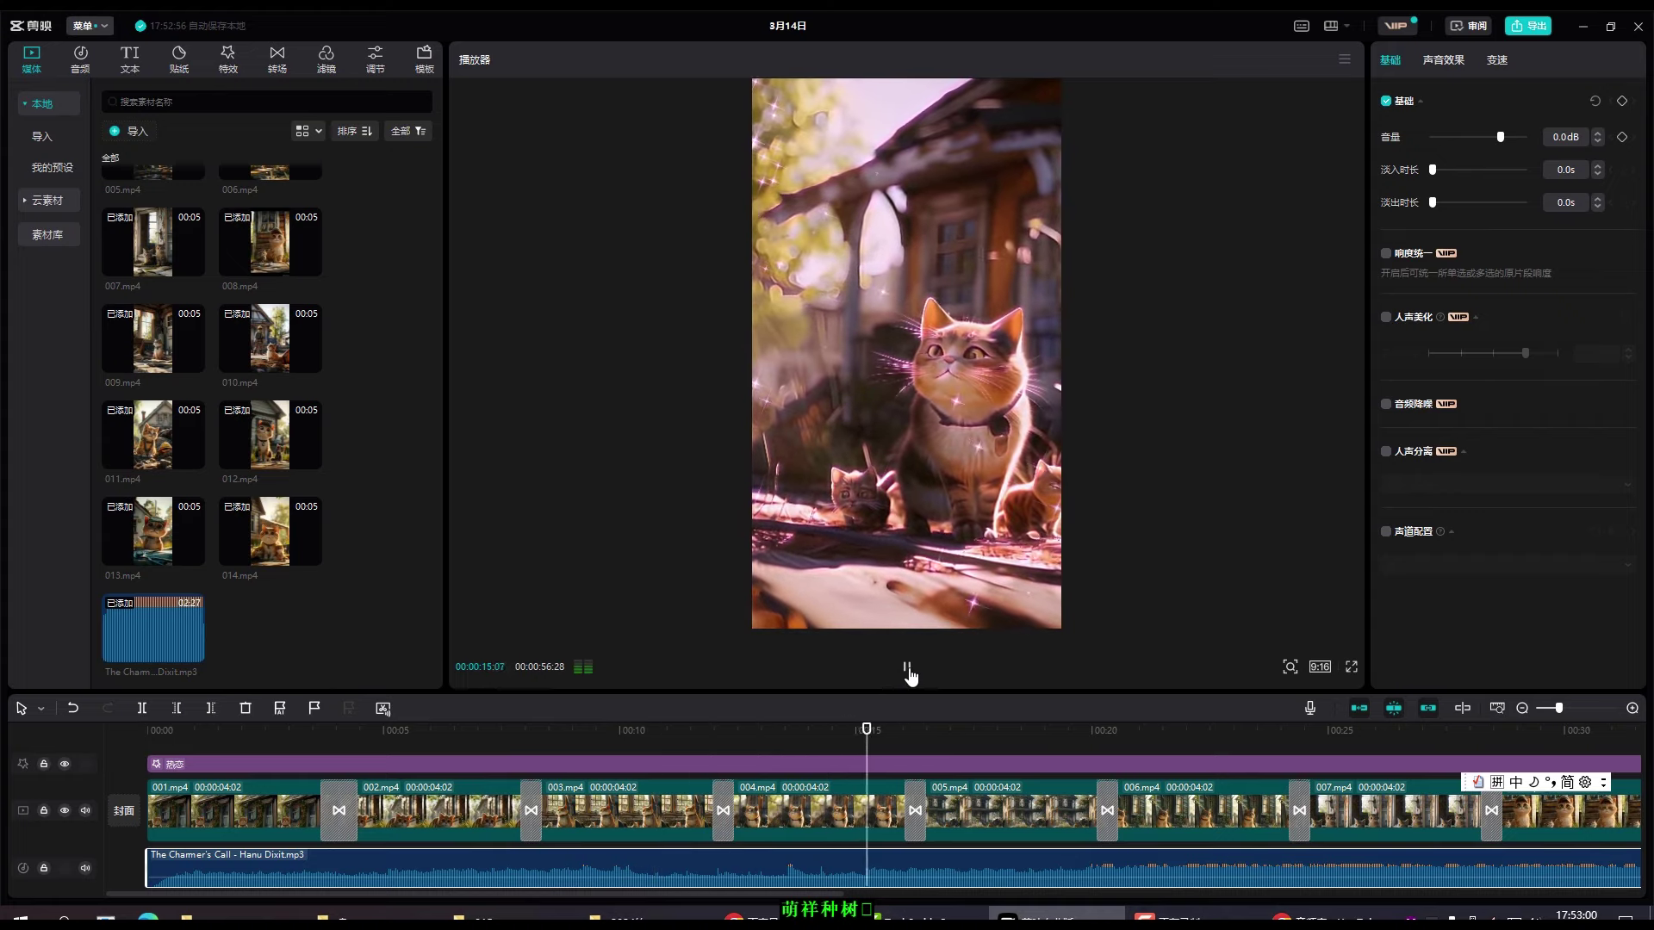
{"action": "left_click", "coordinate": [908, 670]}
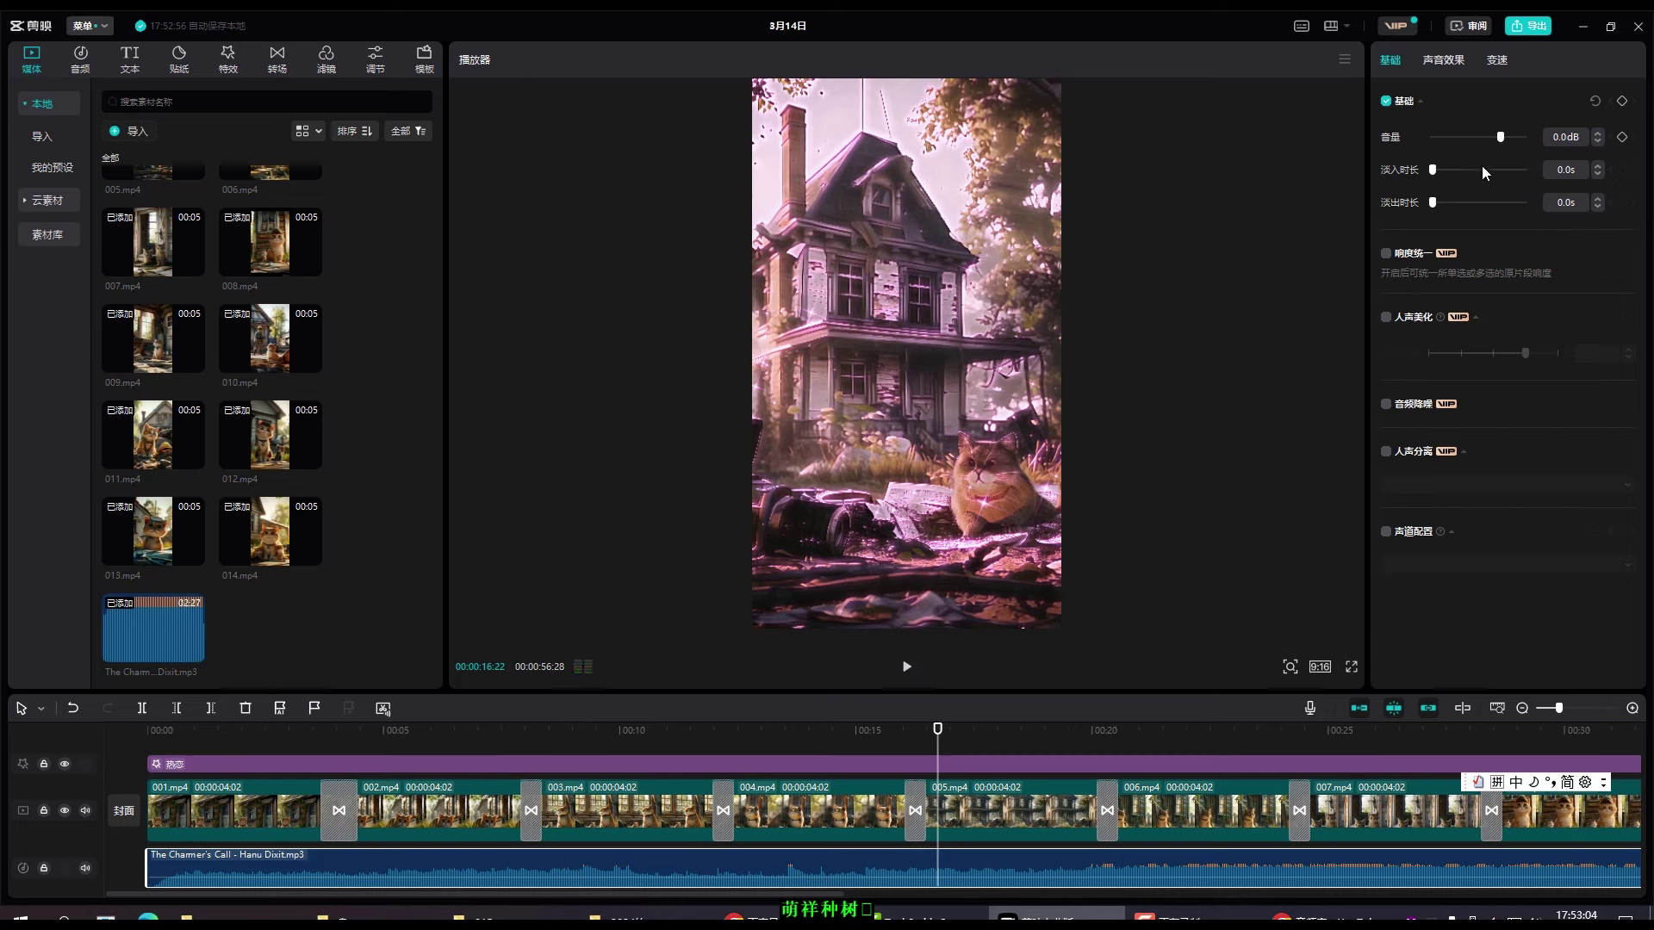
- Export the video as 3月14日 to the 015 folder in 1080P, H.264, mp4 format at 30fps
{"action": "left_click", "coordinate": [1531, 27]}
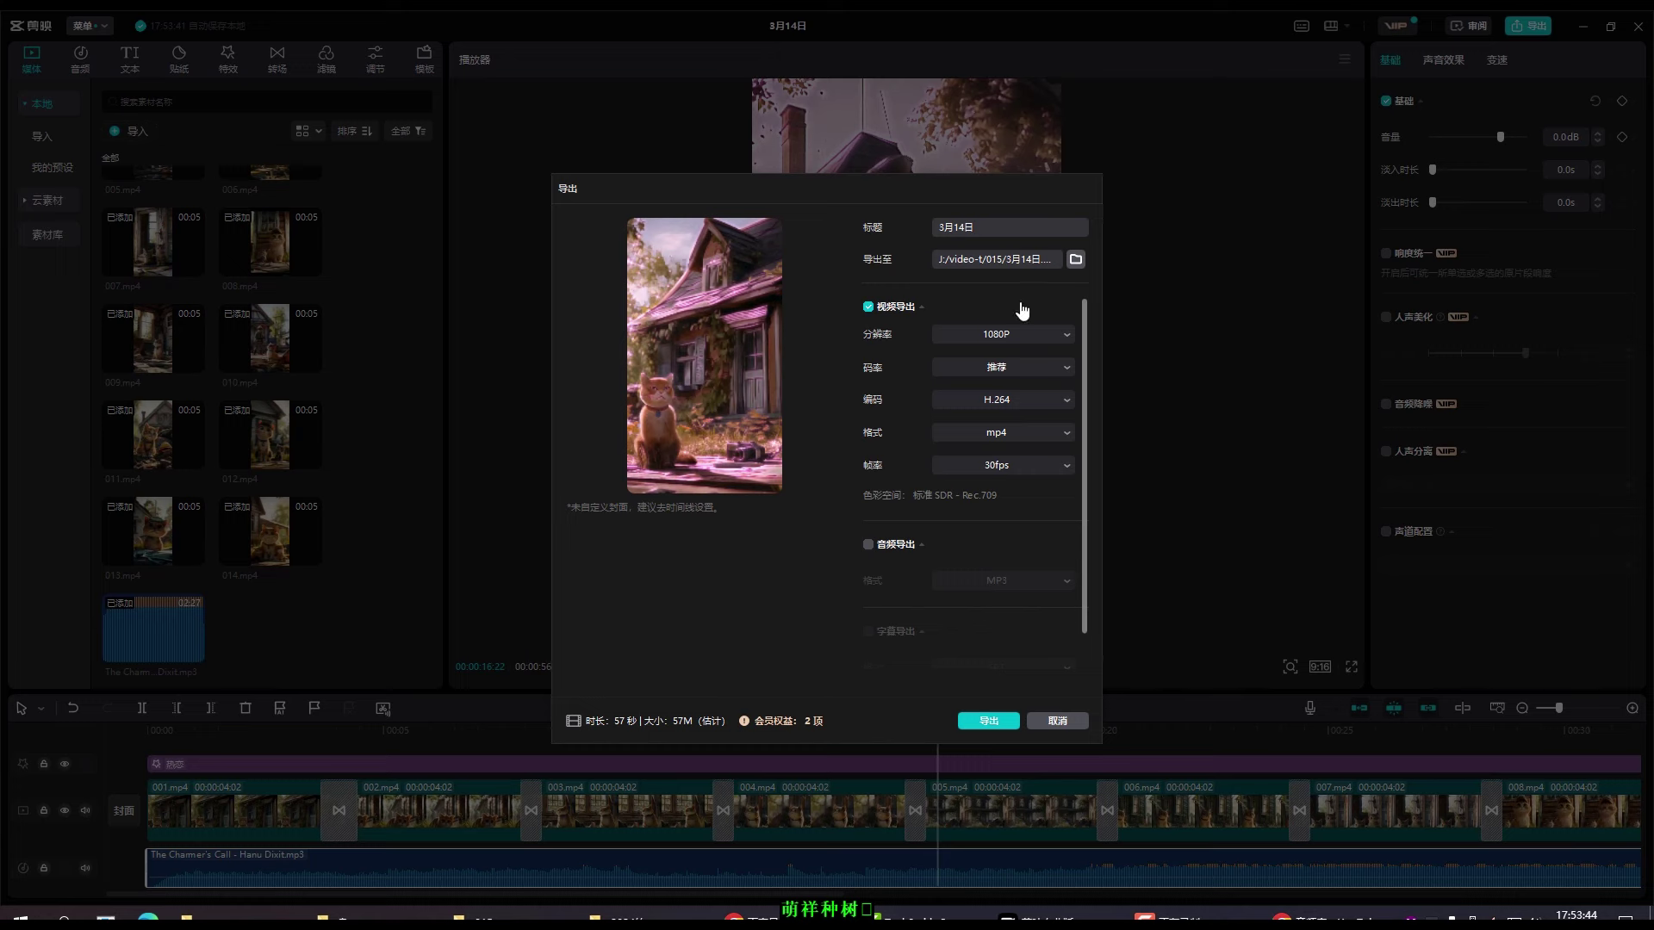
{"action": "left_click", "coordinate": [989, 721]}
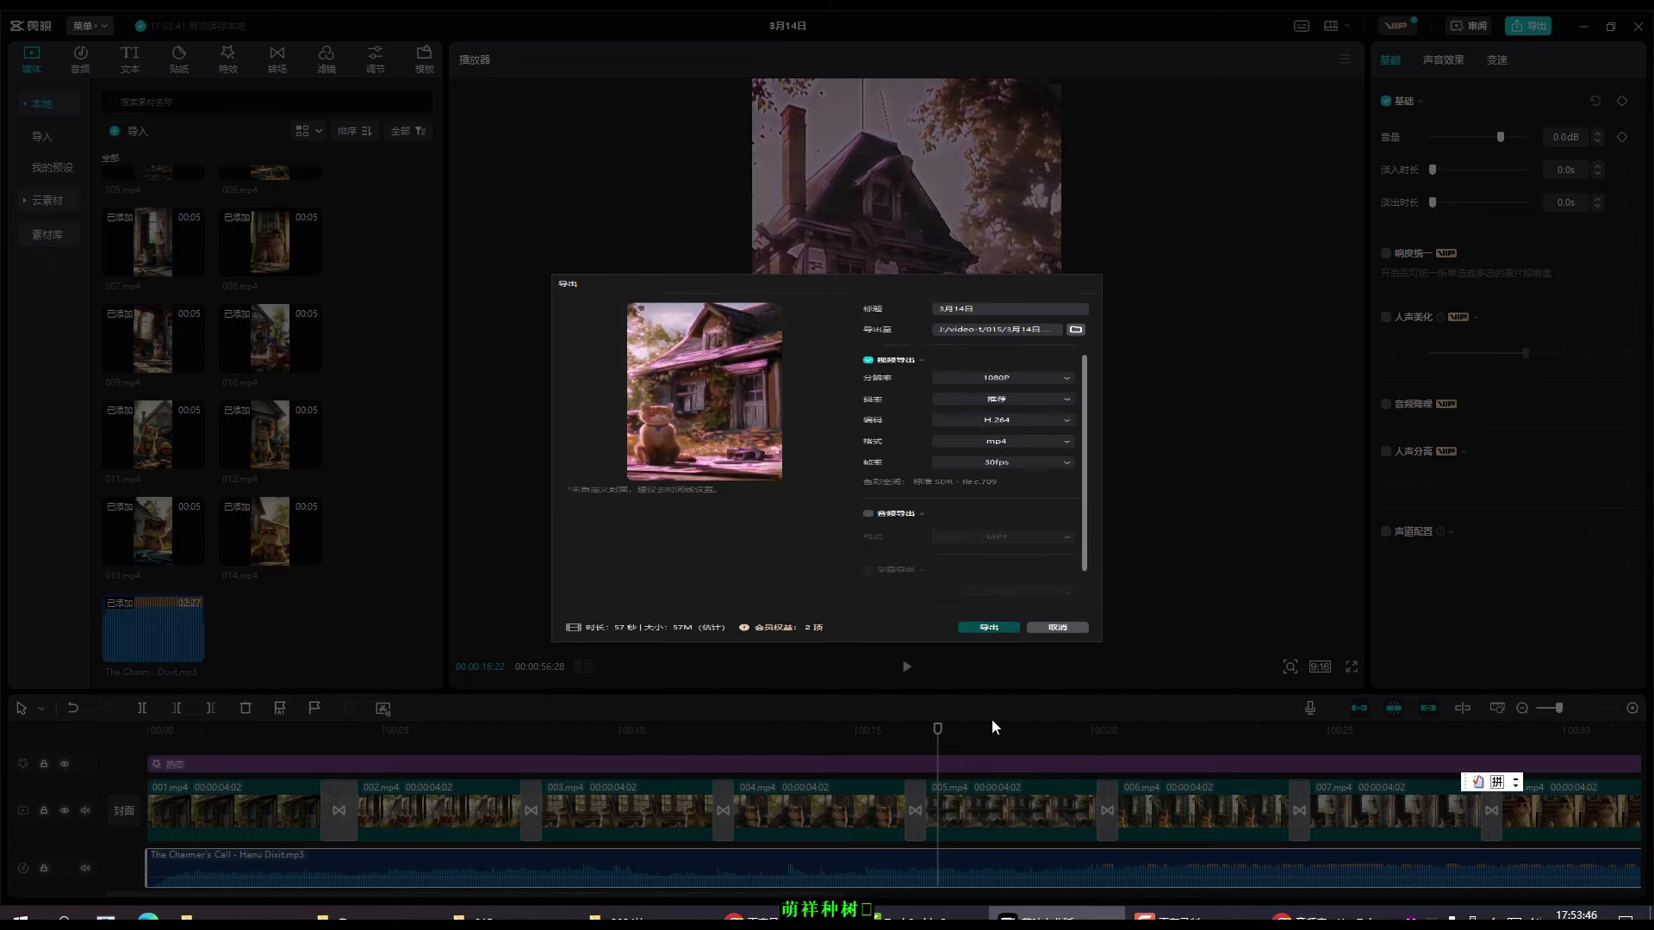